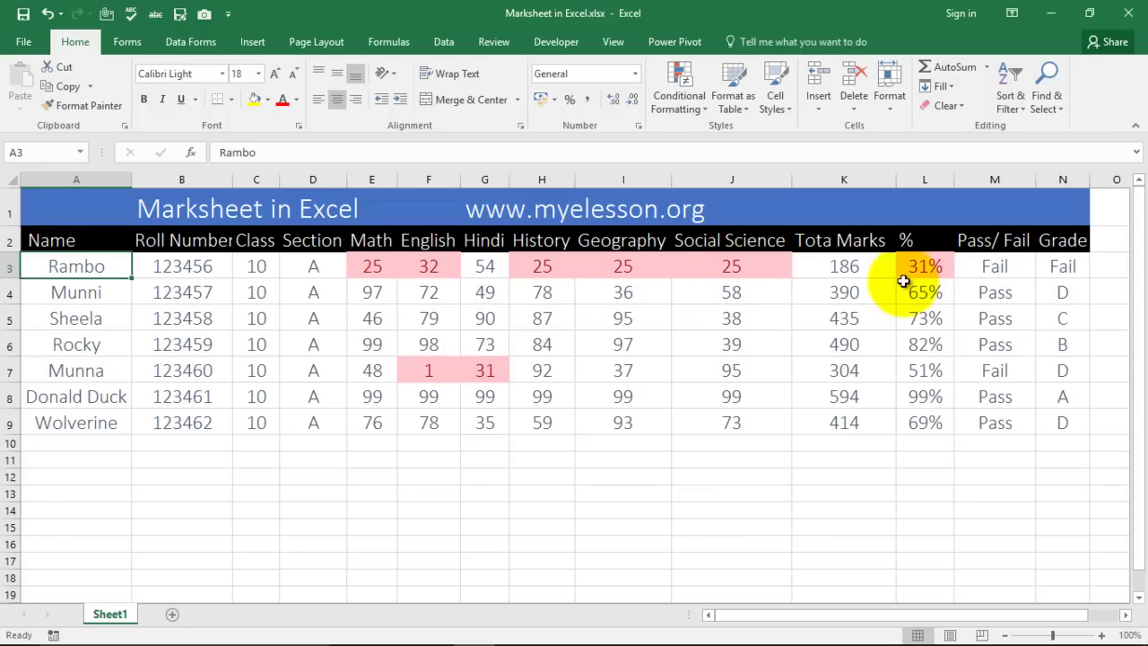
- Examine the formulas behind the total marks, percentage, pass/fail and grade in K3 to N3, plus the grade in N4
{"action": "left_click", "coordinate": [831, 267]}
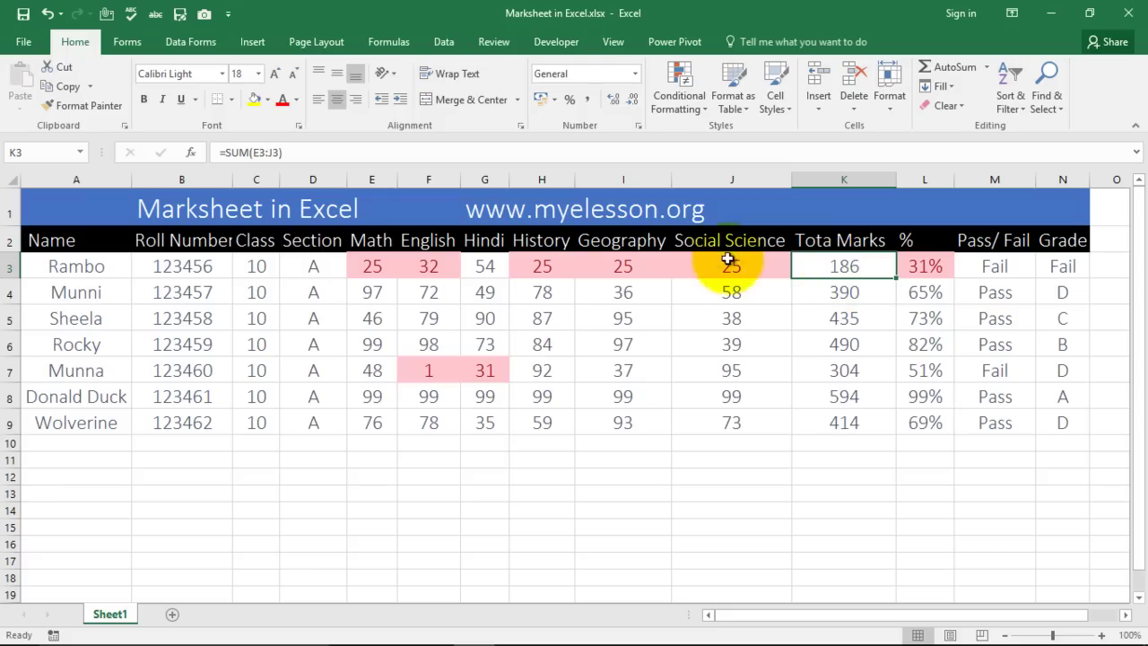
{"action": "left_click", "coordinate": [931, 267]}
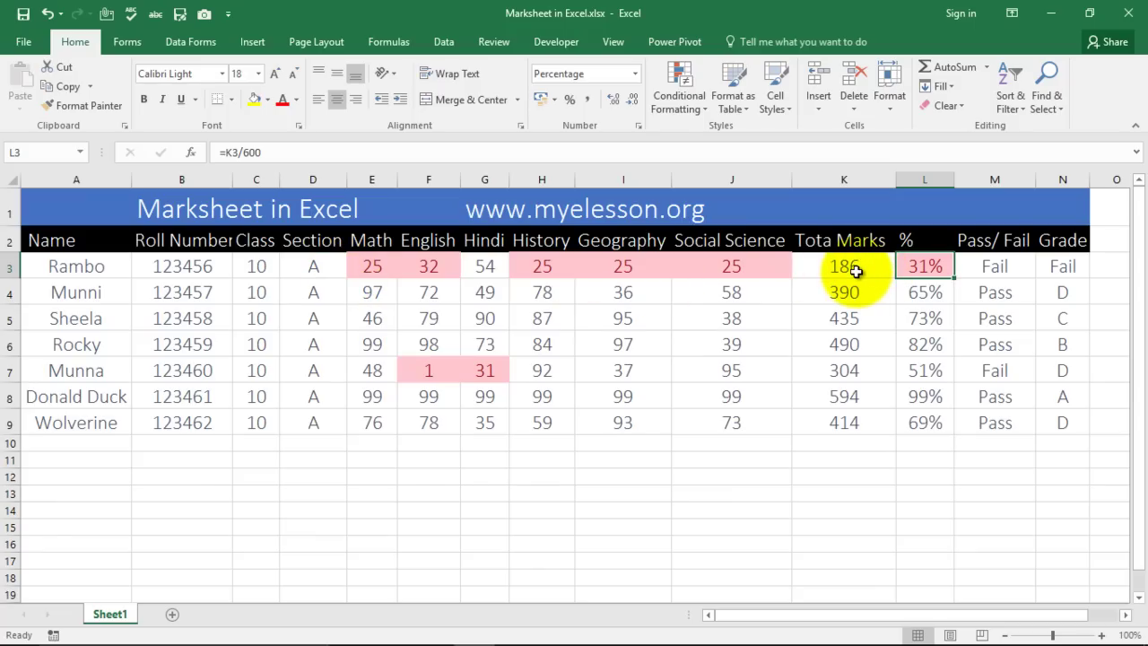
{"action": "left_click", "coordinate": [999, 263]}
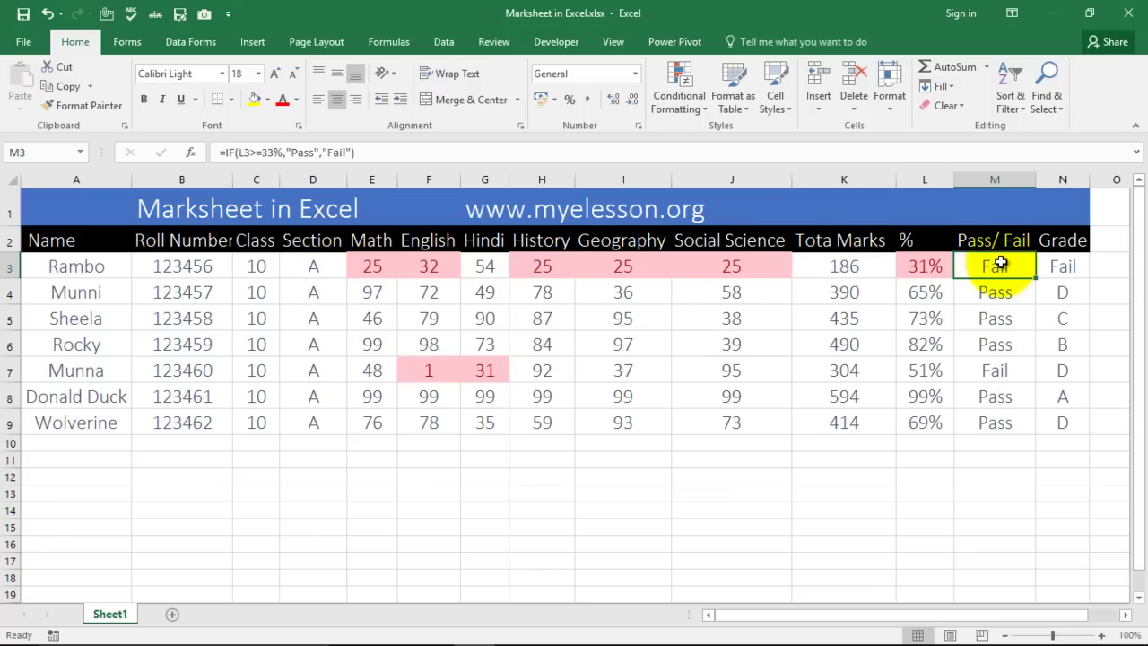
{"action": "left_click", "coordinate": [1069, 265]}
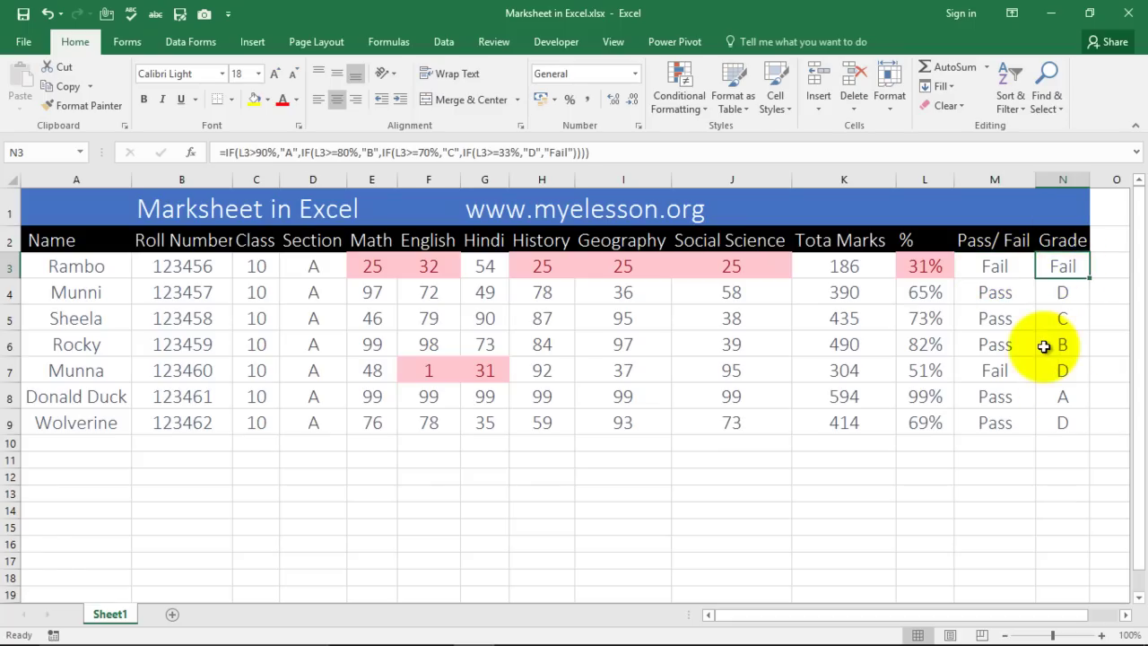
{"action": "left_click", "coordinate": [1062, 291]}
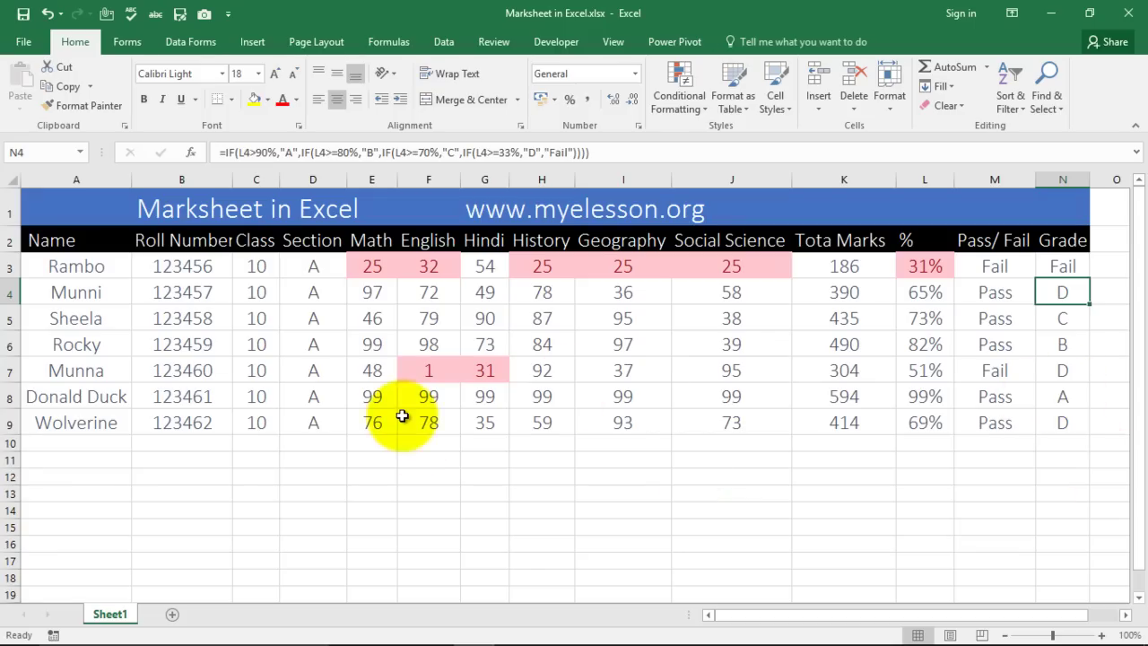
- Add a new blank worksheet to the workbook and copy the marks table A2:N9 from Sheet1
{"action": "left_click", "coordinate": [172, 616]}
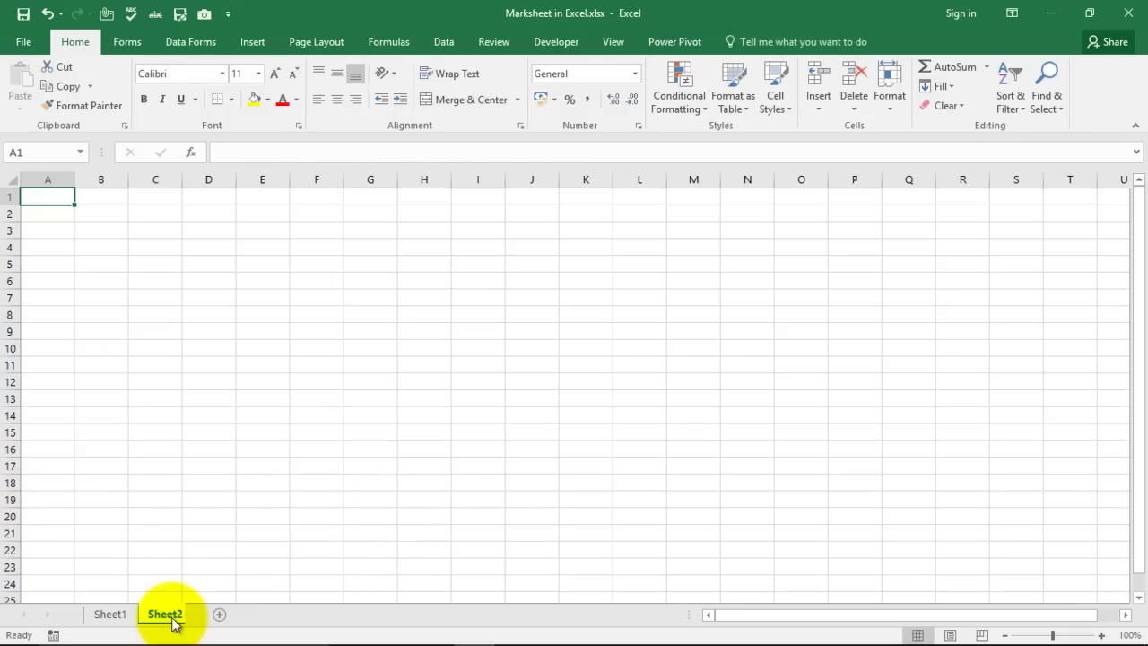
{"action": "left_click", "coordinate": [110, 615]}
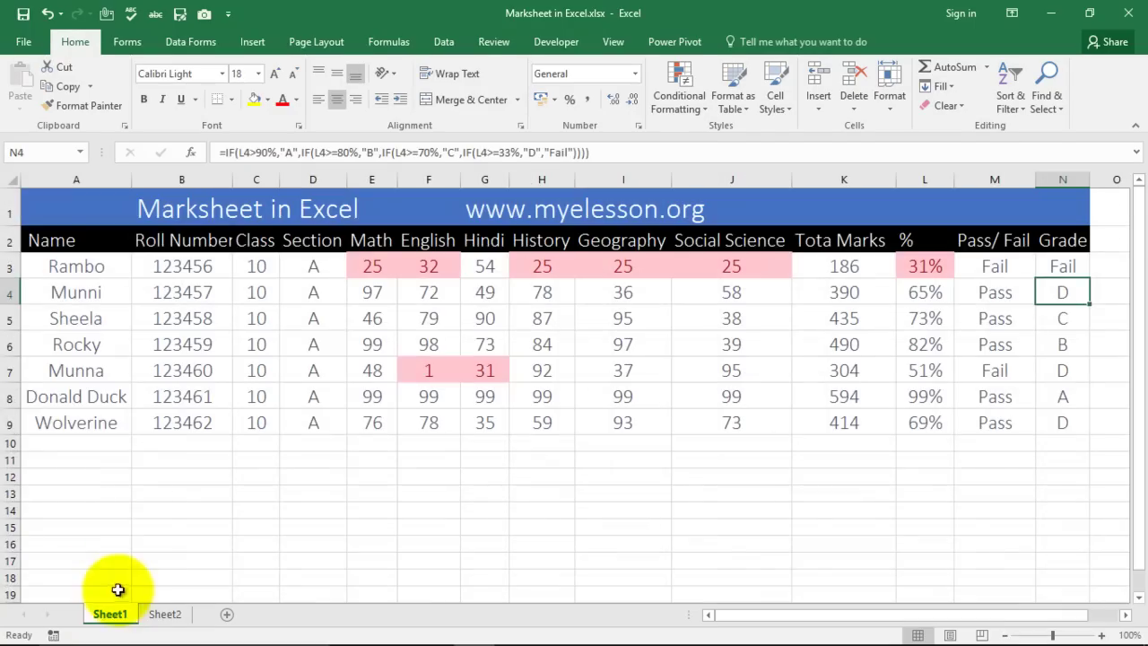
{"action": "left_click", "coordinate": [54, 244]}
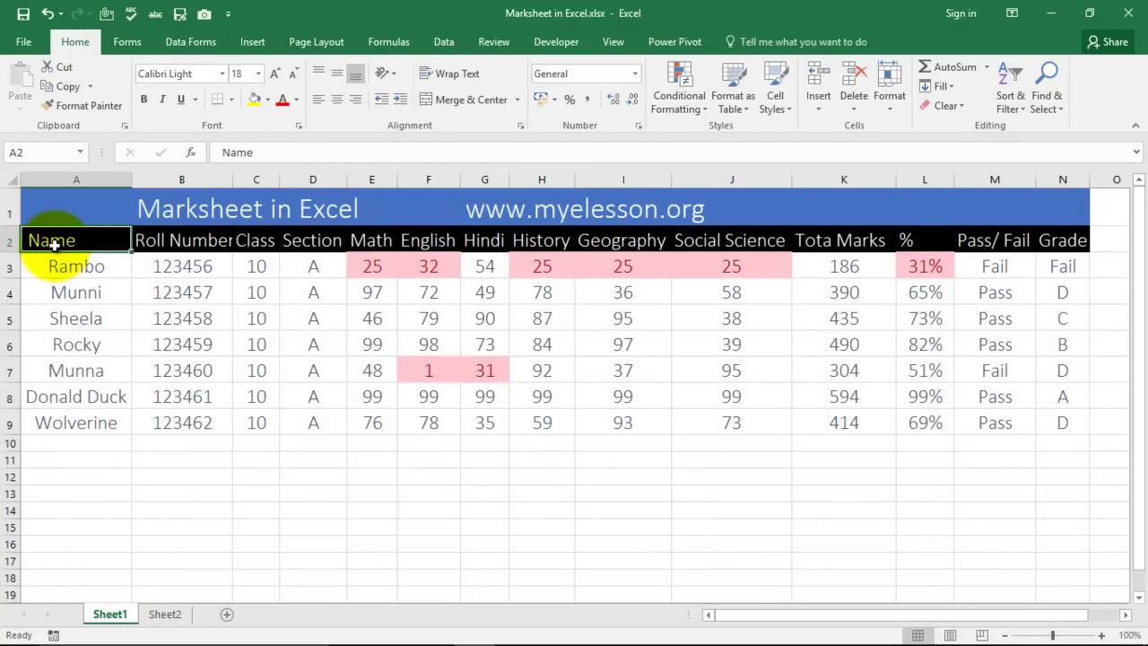
{"action": "key", "text": "shift+Right"}
{"action": "key", "text": "shift+Right"}
{"action": "key", "text": "shift+Right"}
{"action": "key", "text": "shift+Right"}
{"action": "key", "text": "shift+Right"}
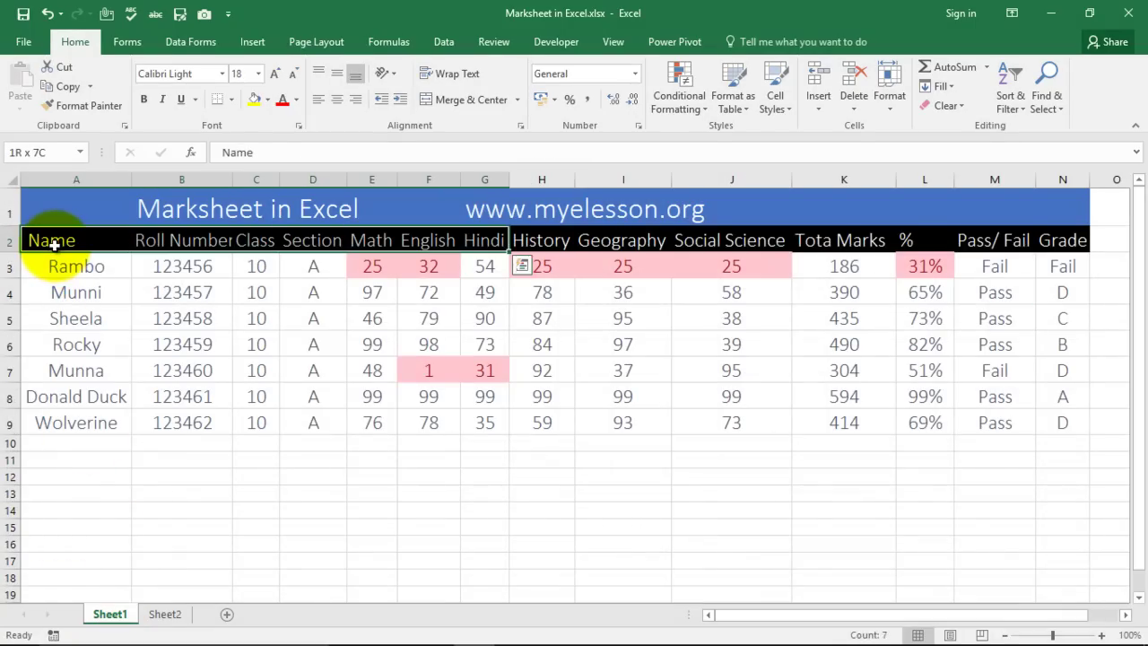
{"action": "key", "text": "shift+Right"}
{"action": "key", "text": "shift+Right"}
{"action": "key", "text": "shift+Right"}
{"action": "key", "text": "shift+Right"}
{"action": "key", "text": "shift+Right"}
{"action": "key", "text": "shift+Right"}
{"action": "key", "text": "shift+Right"}
{"action": "key", "text": "shift+Left"}
{"action": "key", "text": "shift+Down"}
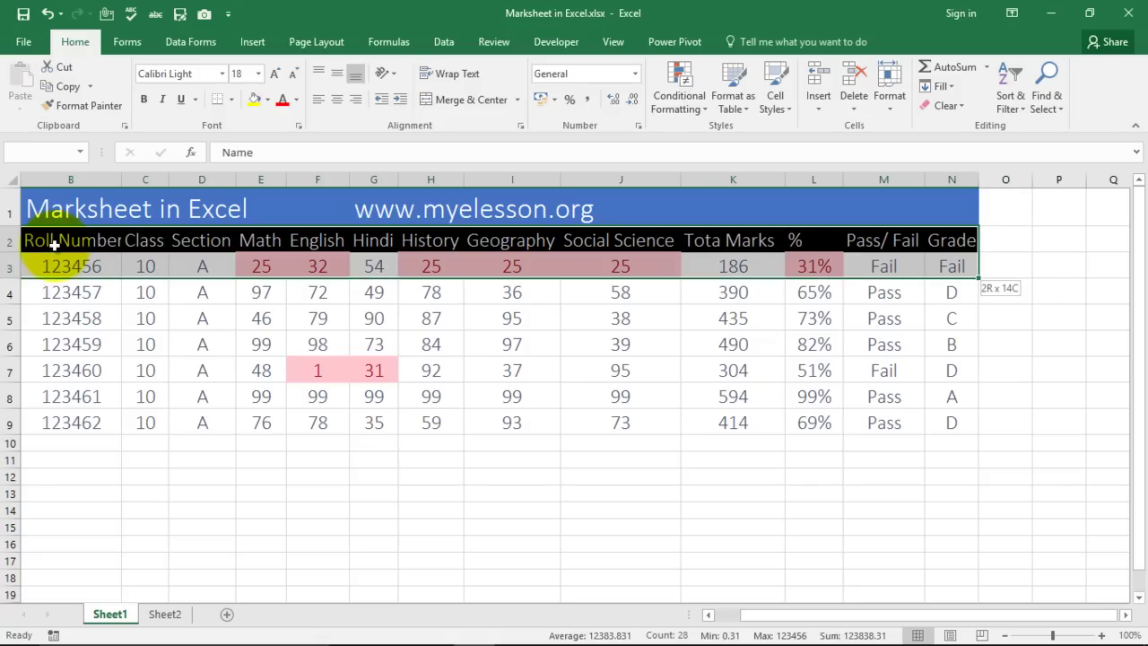
{"action": "key", "text": "shift+Down"}
{"action": "key", "text": "shift+Down"}
{"action": "key", "text": "shift+Down"}
{"action": "key", "text": "shift+Down"}
{"action": "key", "text": "shift+Down"}
{"action": "key", "text": "shift+Down"}
{"action": "key", "text": "shift+Down"}
{"action": "key", "text": "shift+Down"}
{"action": "key", "text": "shift+Up"}
{"action": "key", "text": "shift+Up"}
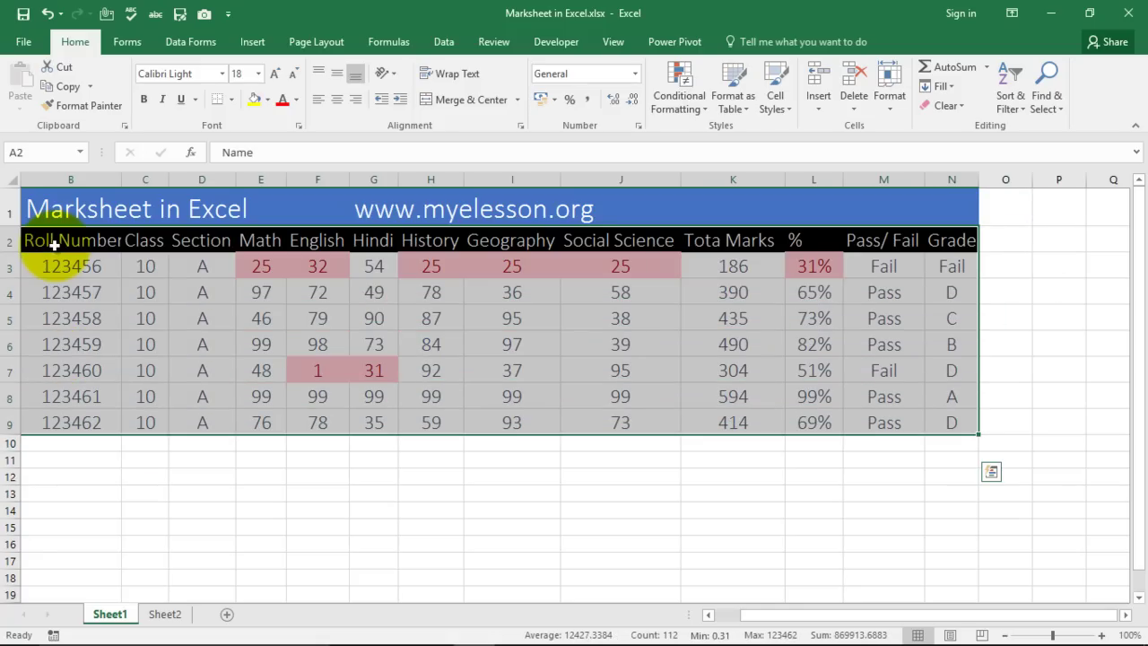
{"action": "key", "text": "ctrl+q"}
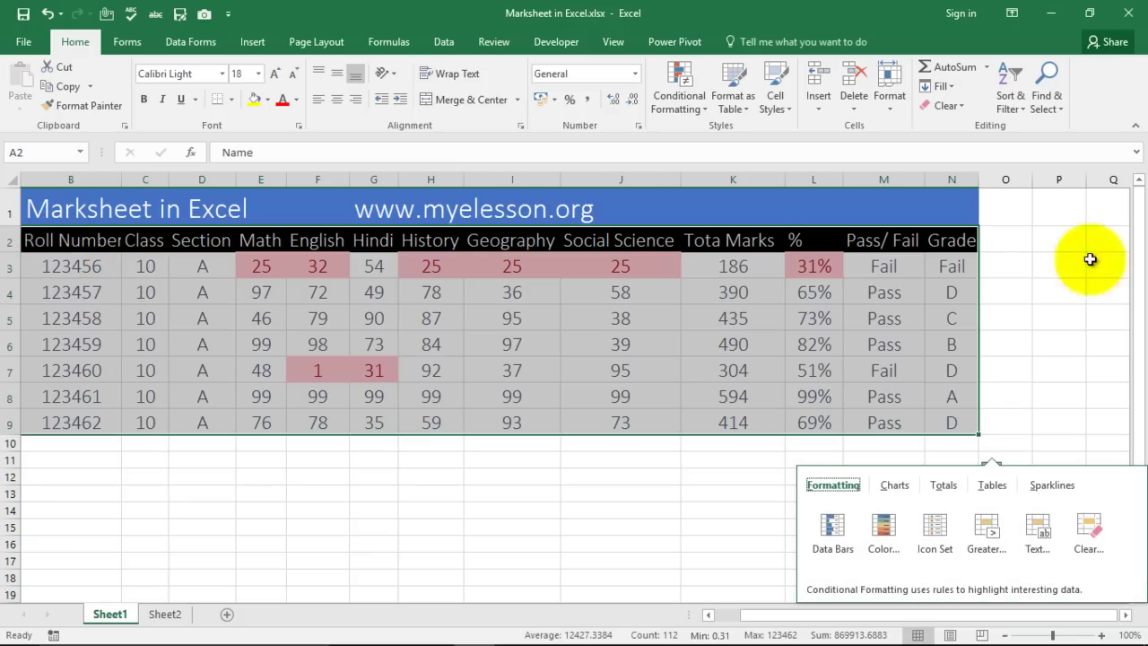
{"action": "key", "text": "Escape"}
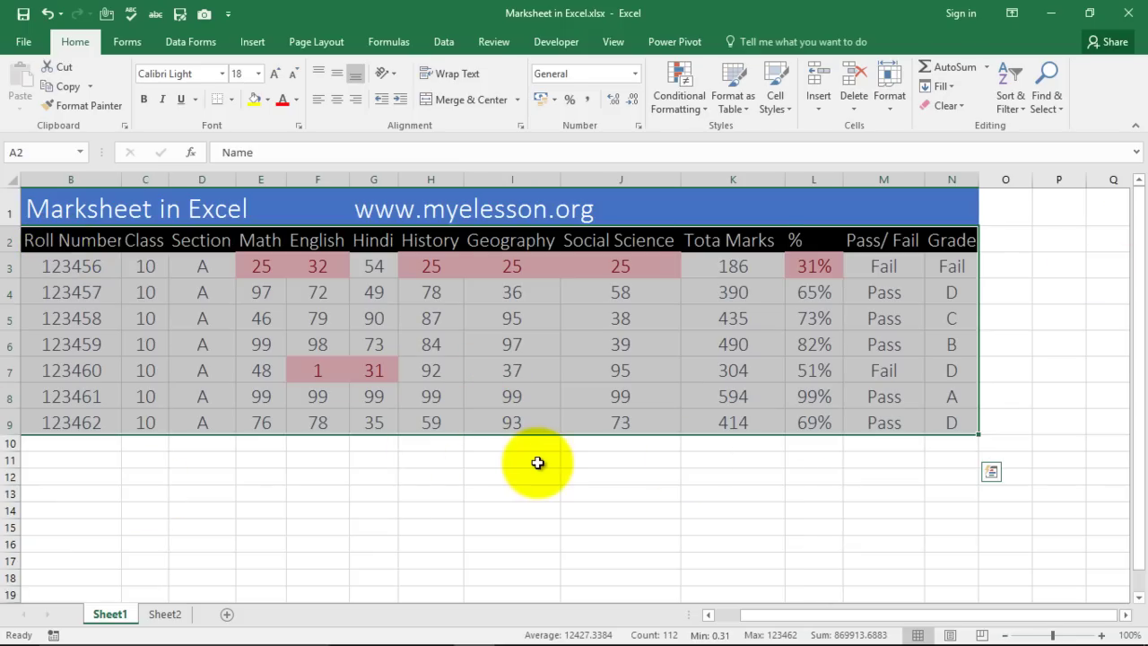
{"action": "key", "text": "ctrl+c"}
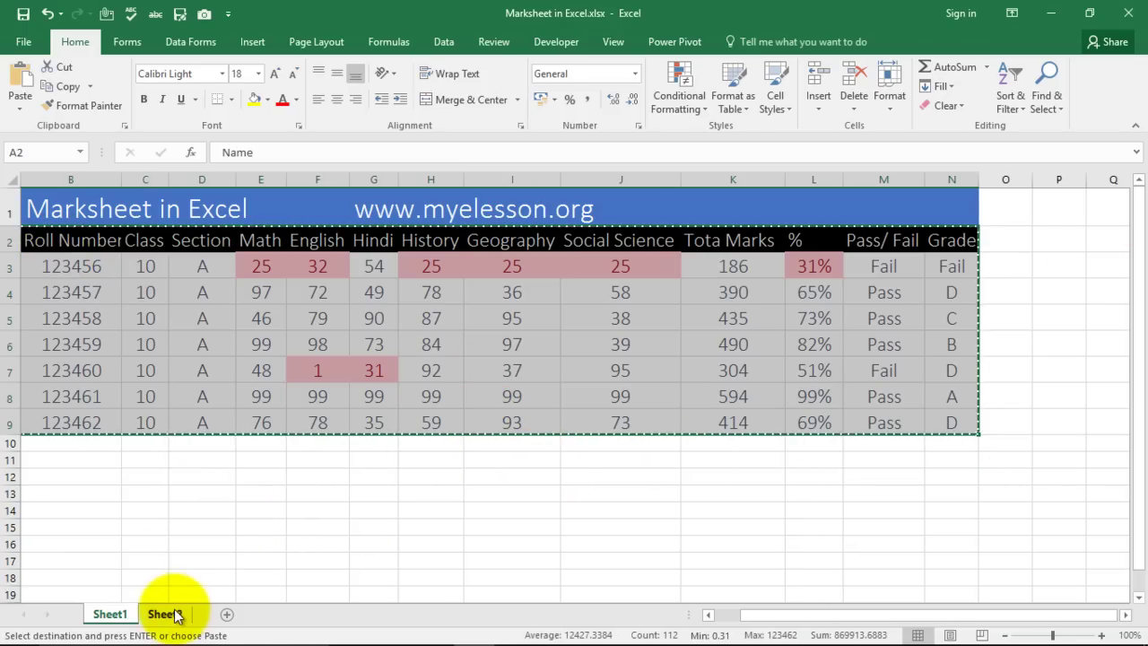
- Paste the copied marks table into Sheet2 starting at cell B3
{"action": "left_click", "coordinate": [164, 613]}
{"action": "left_click", "coordinate": [91, 228]}
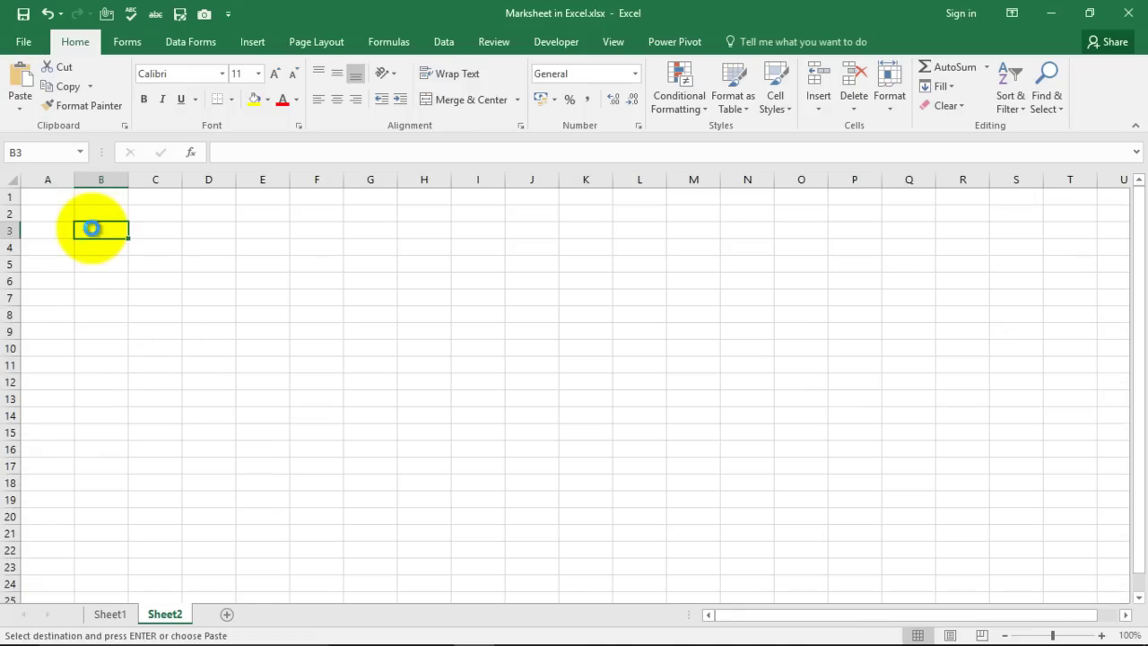
{"action": "key", "text": "ctrl+v"}
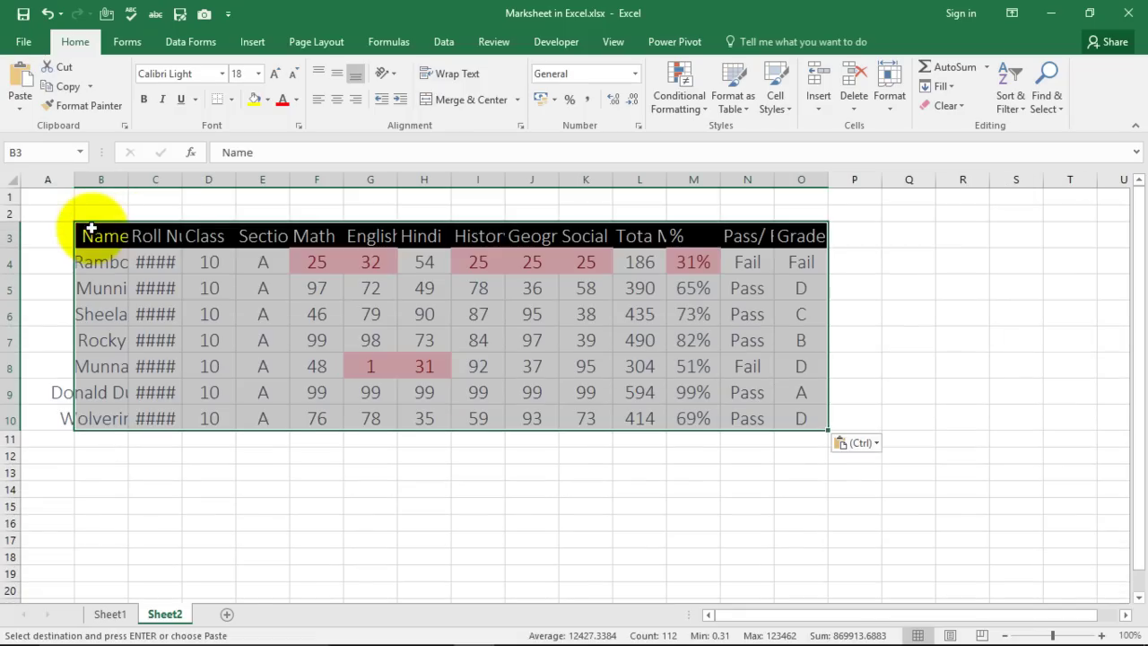
- Clear the Pass/Fail and Grade formulas in N4:O10 of Sheet2, keeping the headings
{"action": "left_click", "coordinate": [278, 260]}
{"action": "left_click_drag", "start_coordinate": [748, 257], "coordinate": [804, 410]}
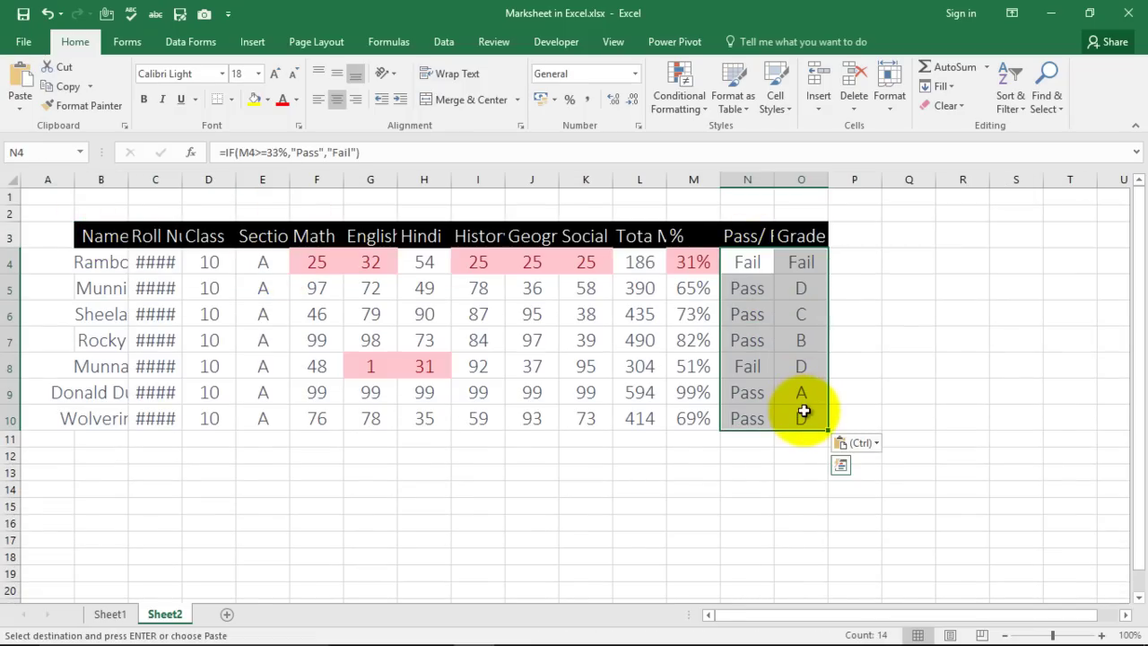
{"action": "key", "text": "Delete"}
- Clear the conditional formatting rules from the marks, totals and percentages in F4:M10
{"action": "key", "text": "Left"}
{"action": "key", "text": "Left"}
{"action": "key", "text": "Left"}
{"action": "key", "text": "Left"}
{"action": "key", "text": "Left"}
{"action": "key", "text": "Left"}
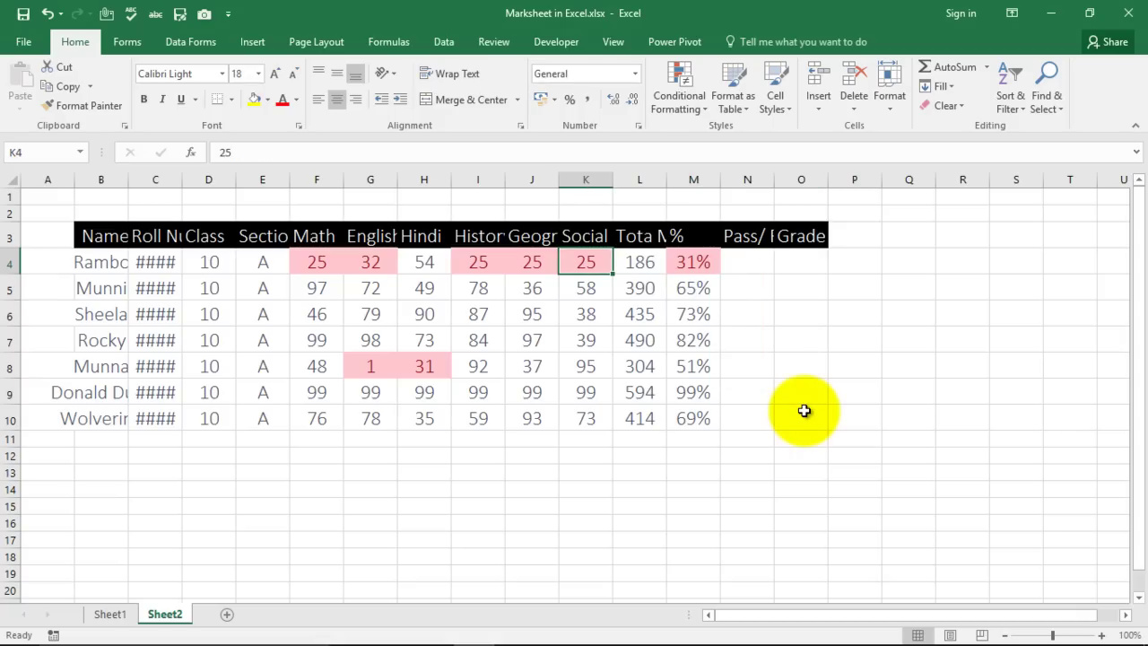
{"action": "key", "text": "Left"}
{"action": "key", "text": "Left"}
{"action": "key", "text": "shift+Right"}
{"action": "key", "text": "shift+Right"}
{"action": "key", "text": "shift+Right"}
{"action": "key", "text": "shift+Right"}
{"action": "key", "text": "shift+Right"}
{"action": "key", "text": "shift+Right"}
{"action": "key", "text": "shift+Right"}
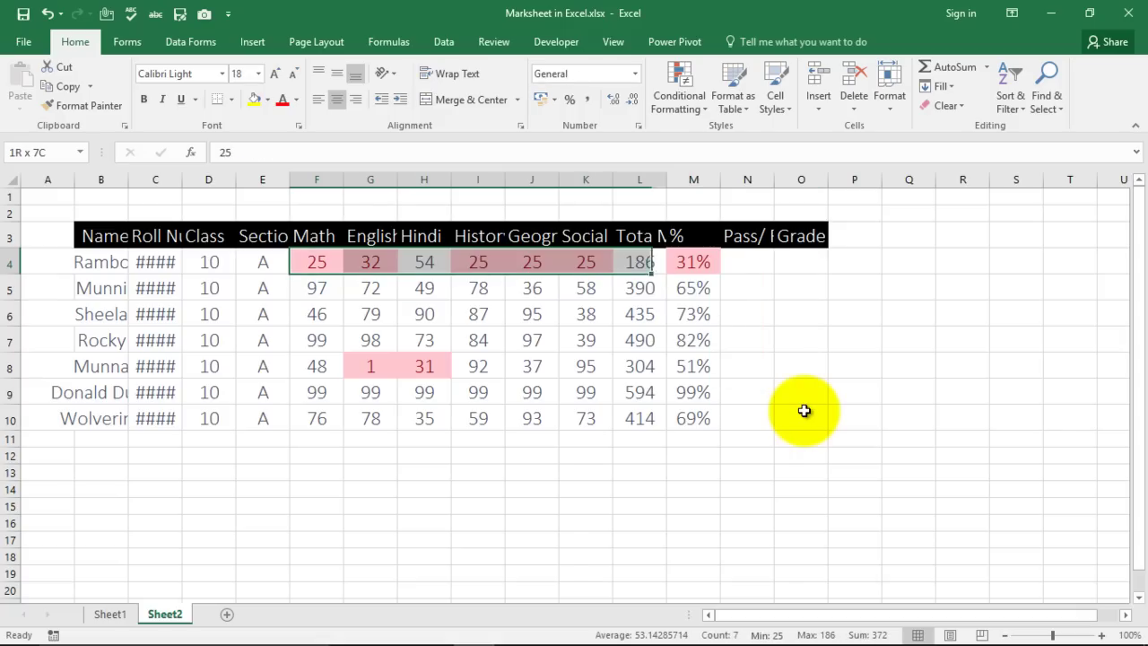
{"action": "key", "text": "shift+Down"}
{"action": "key", "text": "shift+Down"}
{"action": "key", "text": "shift+Down"}
{"action": "key", "text": "shift+Down"}
{"action": "key", "text": "shift+Down"}
{"action": "key", "text": "shift+Down"}
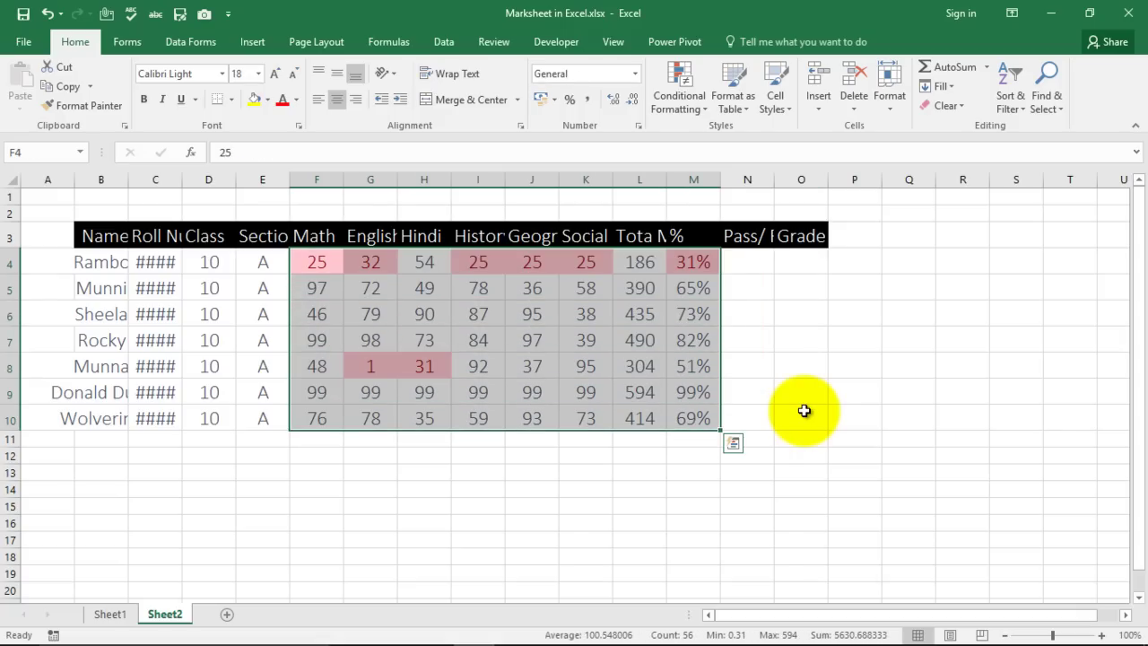
{"action": "left_click", "coordinate": [707, 107]}
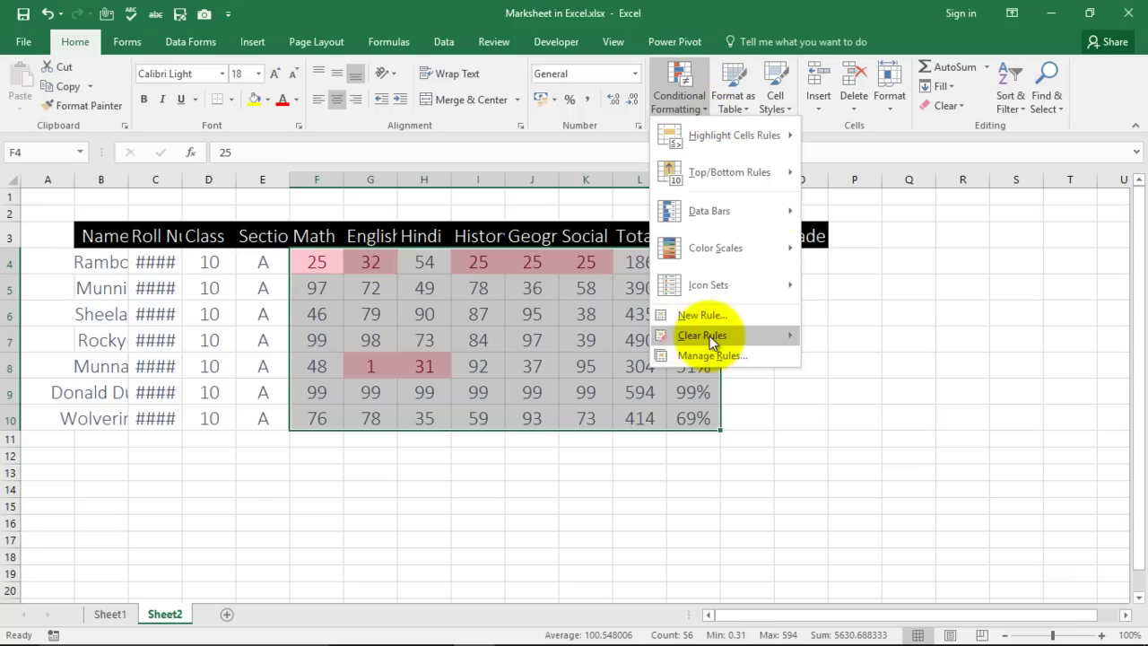
{"action": "mouse_move", "coordinate": [709, 335]}
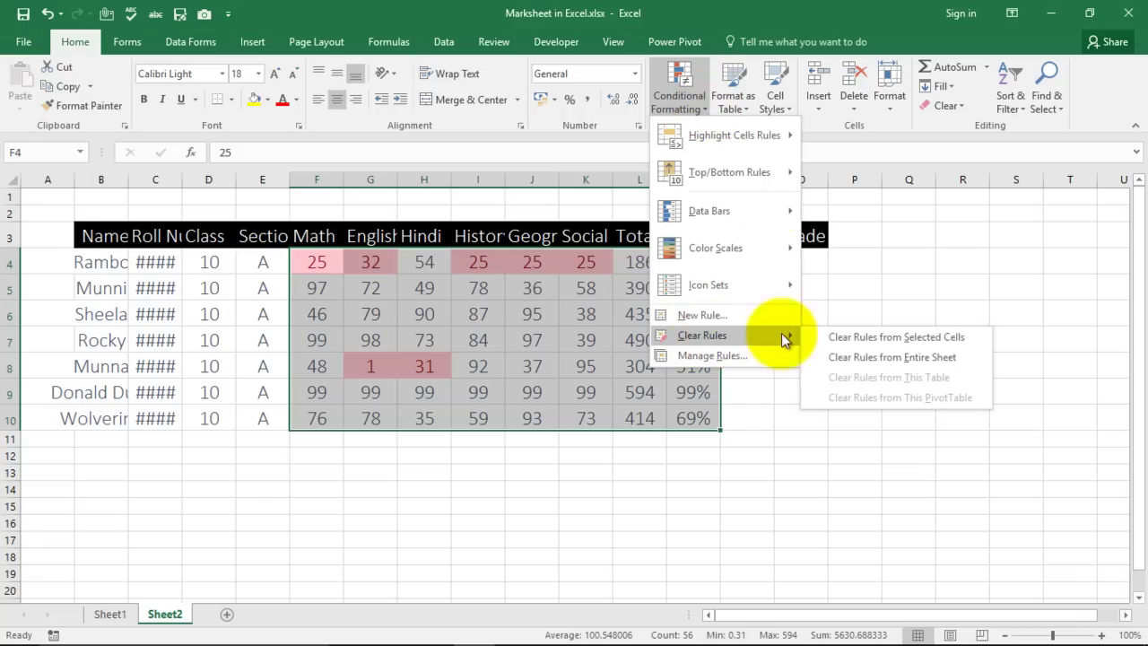
{"action": "left_click", "coordinate": [883, 339]}
{"action": "left_click", "coordinate": [847, 339]}
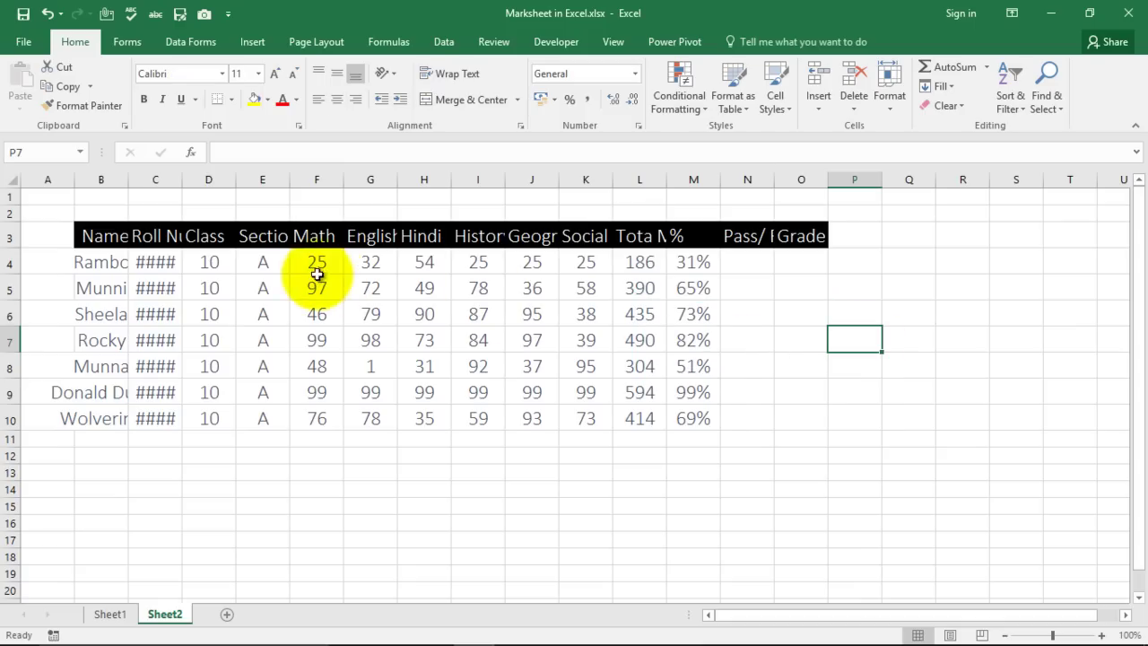
- Autofit column C to the width of the Roll Number data
{"action": "double_click", "coordinate": [176, 183]}
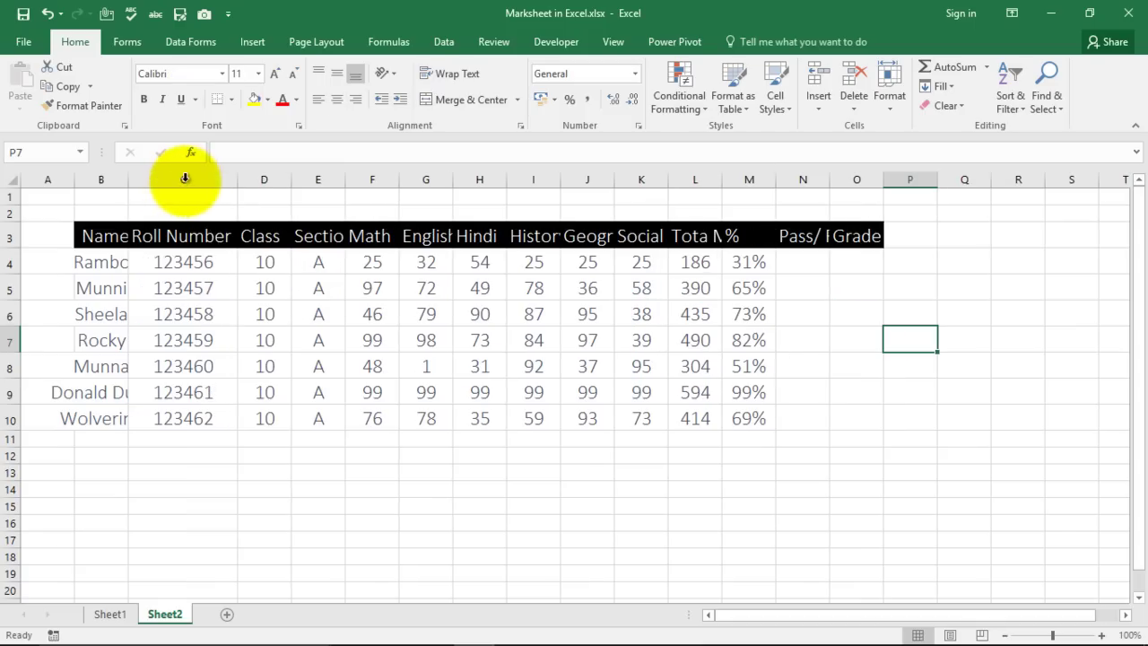
{"action": "left_click", "coordinate": [325, 210]}
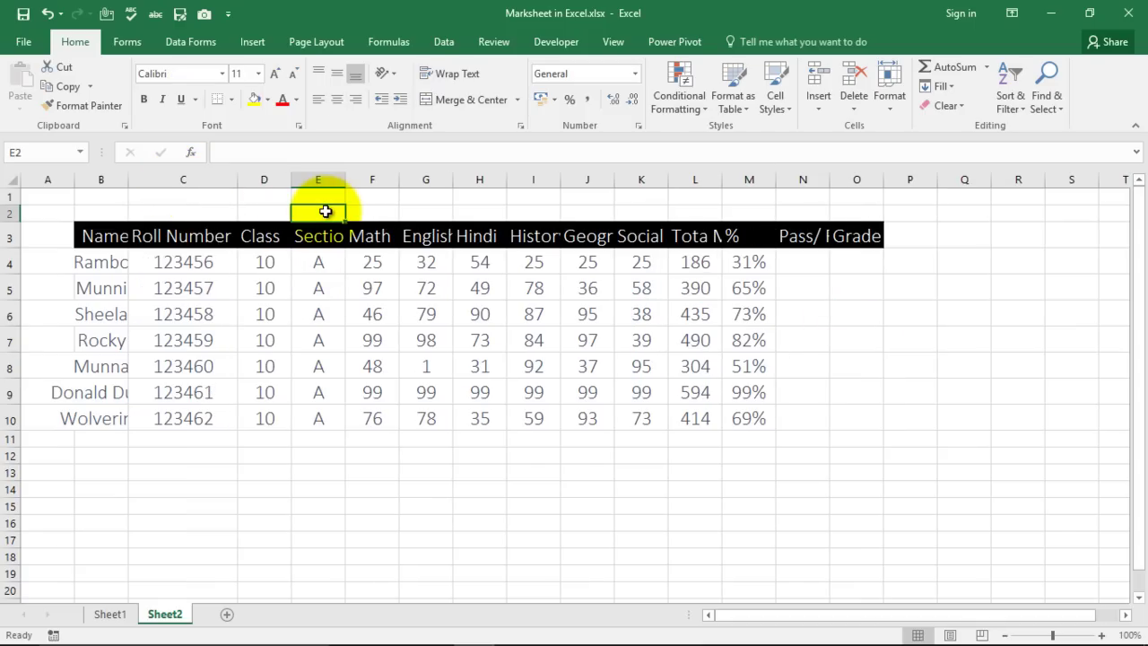
- Copy the blue title banner B1:N1 from Sheet1 and paste it into Sheet2 at cell C1
{"action": "left_click", "coordinate": [108, 614]}
{"action": "left_click", "coordinate": [93, 197]}
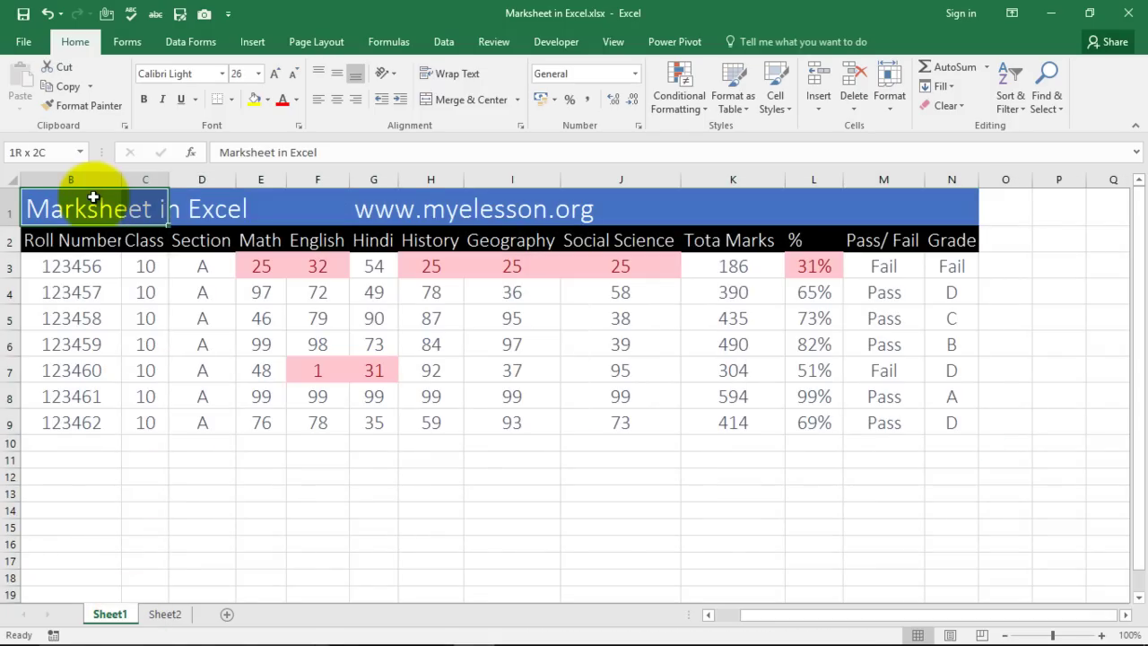
{"action": "left_click_drag", "start_coordinate": [145, 208], "coordinate": [951, 208]}
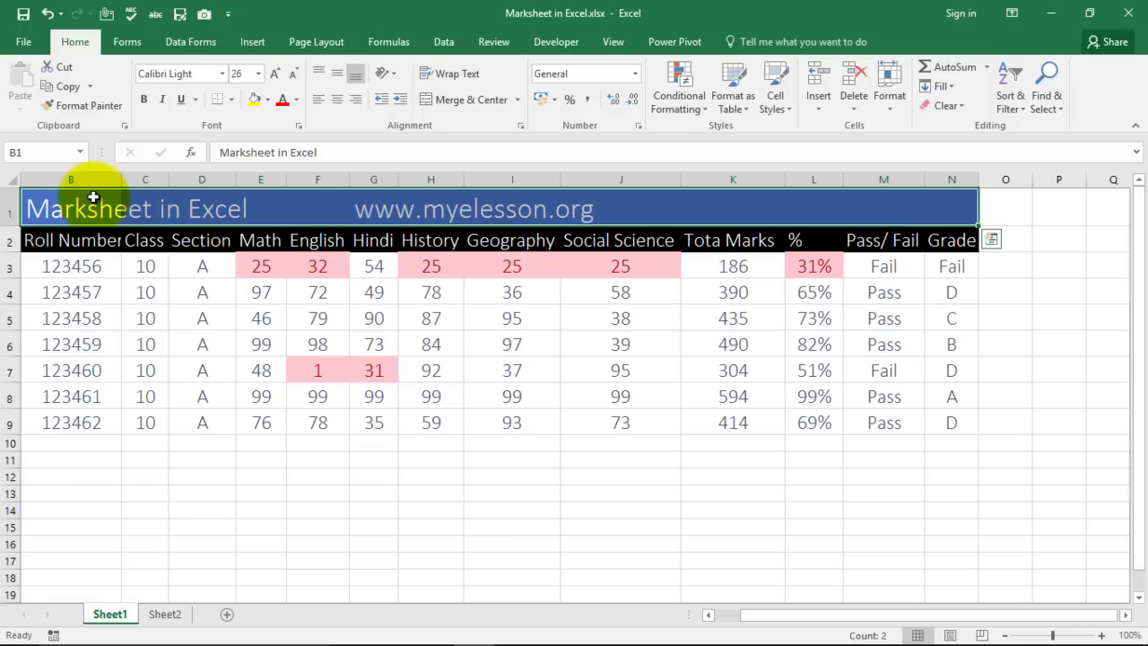
{"action": "key", "text": "ctrl+c"}
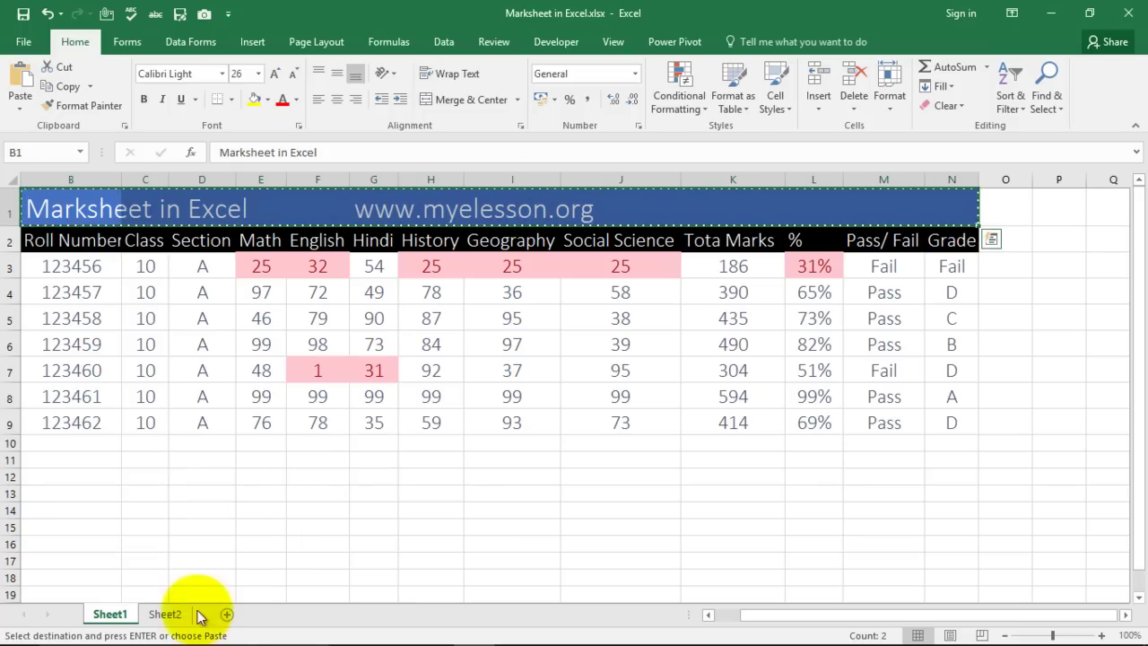
{"action": "left_click", "coordinate": [159, 614]}
{"action": "left_click", "coordinate": [147, 195]}
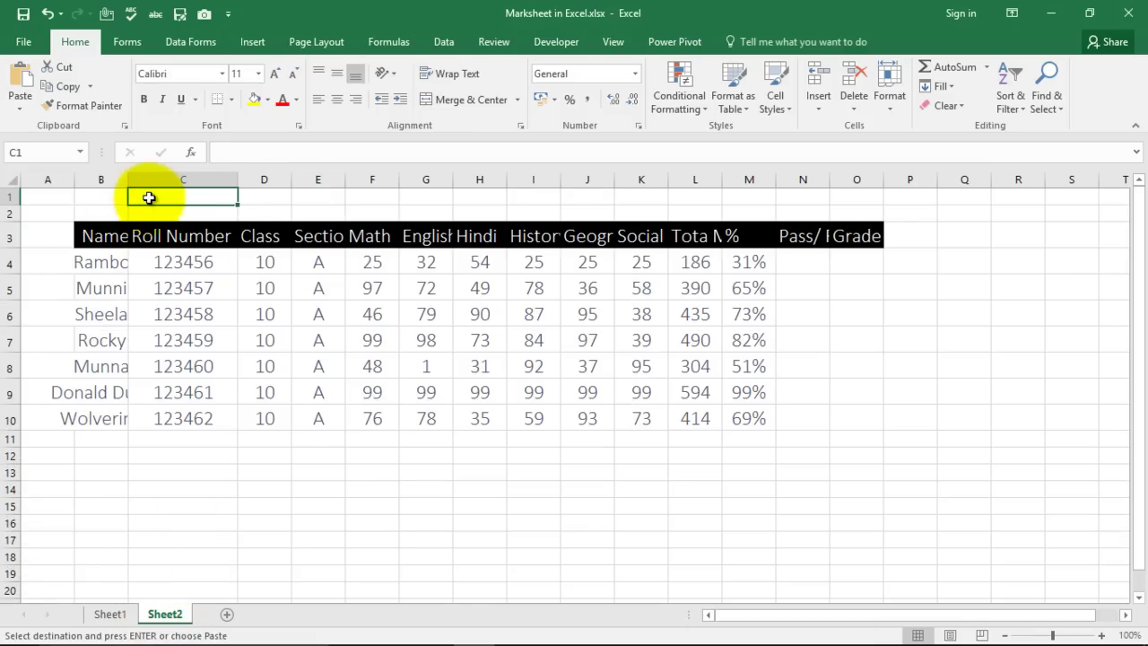
{"action": "key", "text": "ctrl+v"}
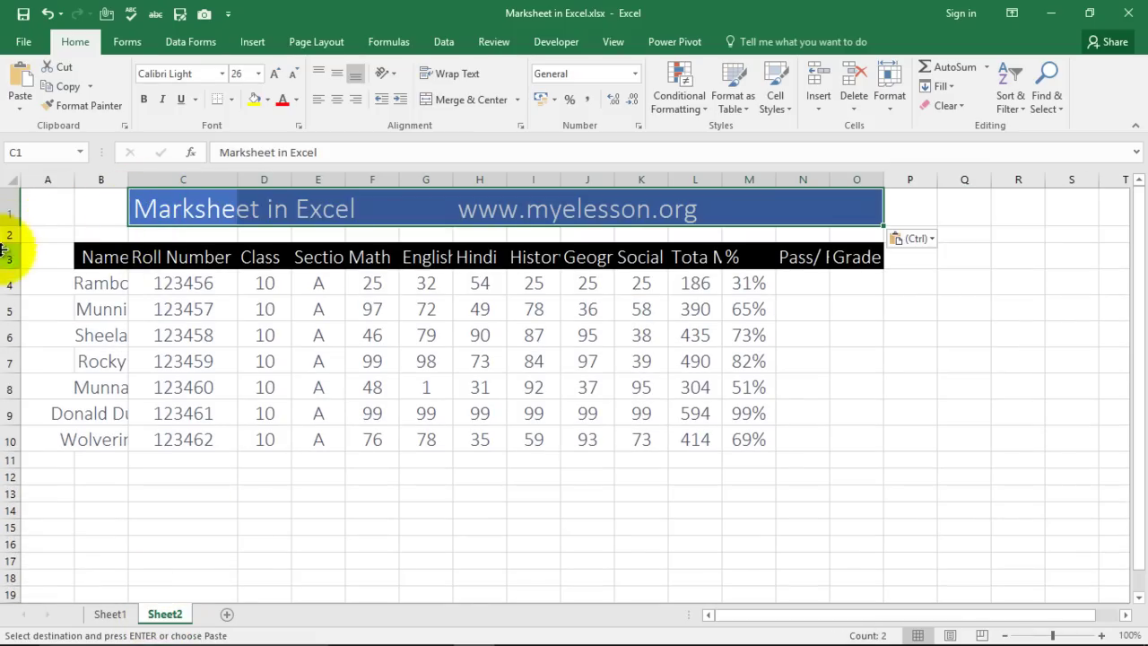
- Delete the empty row 2 below the title banner and widen columns L and N to fit their headings
{"action": "left_click", "coordinate": [8, 234]}
{"action": "key", "text": "ctrl+minus"}
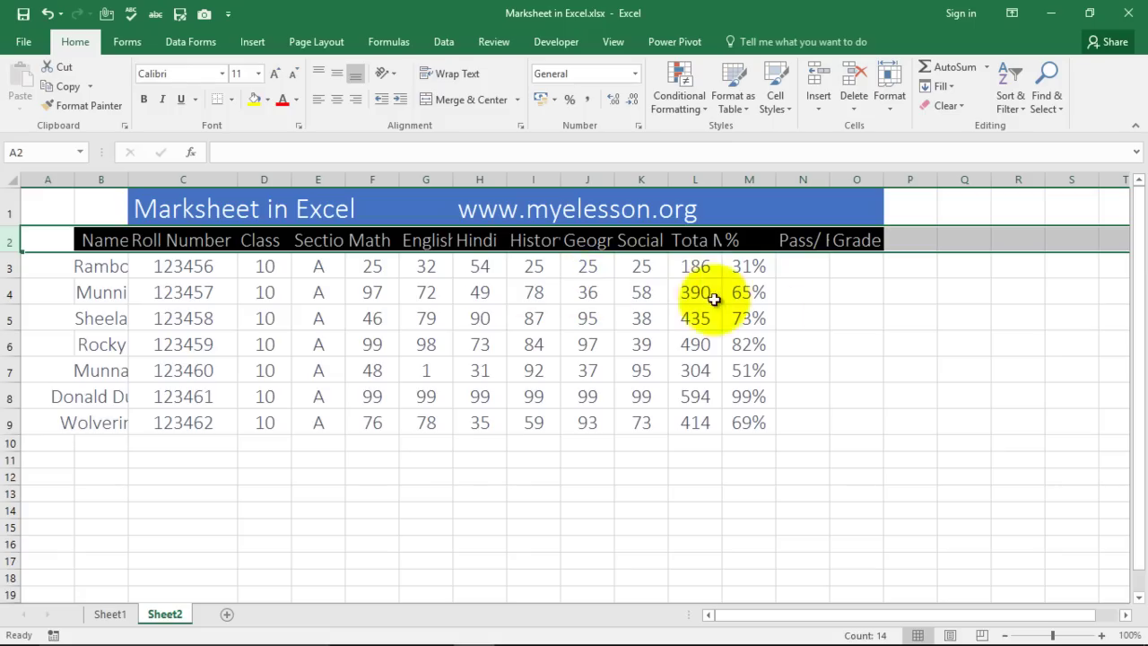
{"action": "left_click_drag", "start_coordinate": [722, 180], "coordinate": [766, 179]}
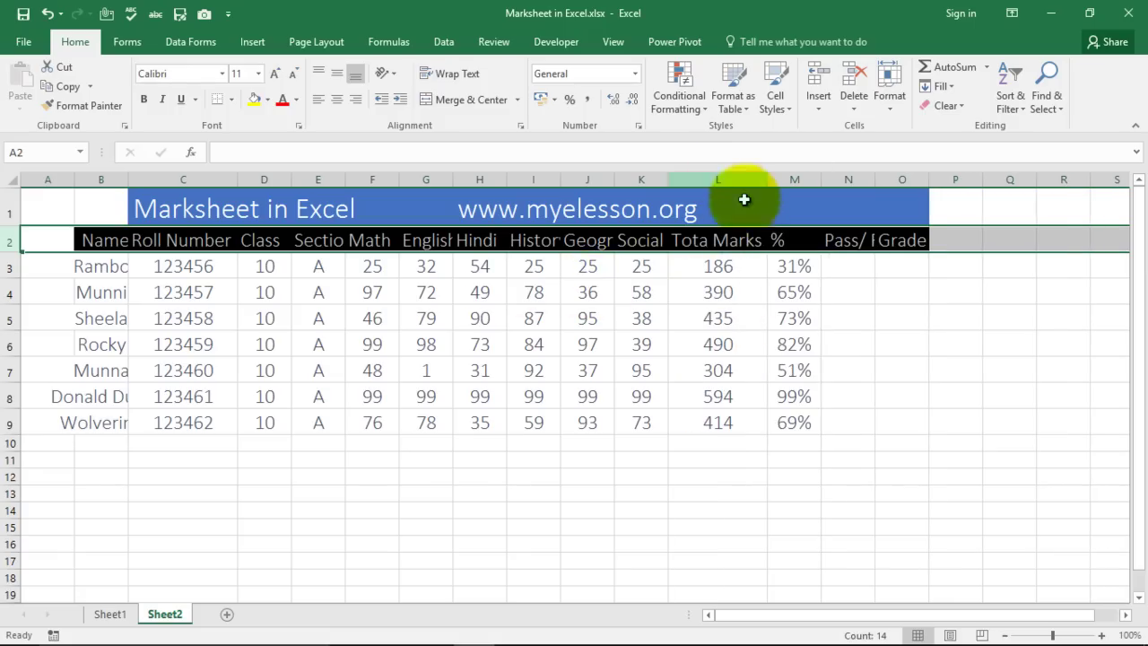
{"action": "left_click", "coordinate": [863, 350]}
{"action": "left_click_drag", "start_coordinate": [874, 179], "coordinate": [902, 179]}
- Apply a Less Than 33 highlight rule to the subject marks in F3:K9 using Light Red Fill with Dark Red Text
{"action": "left_click", "coordinate": [366, 266]}
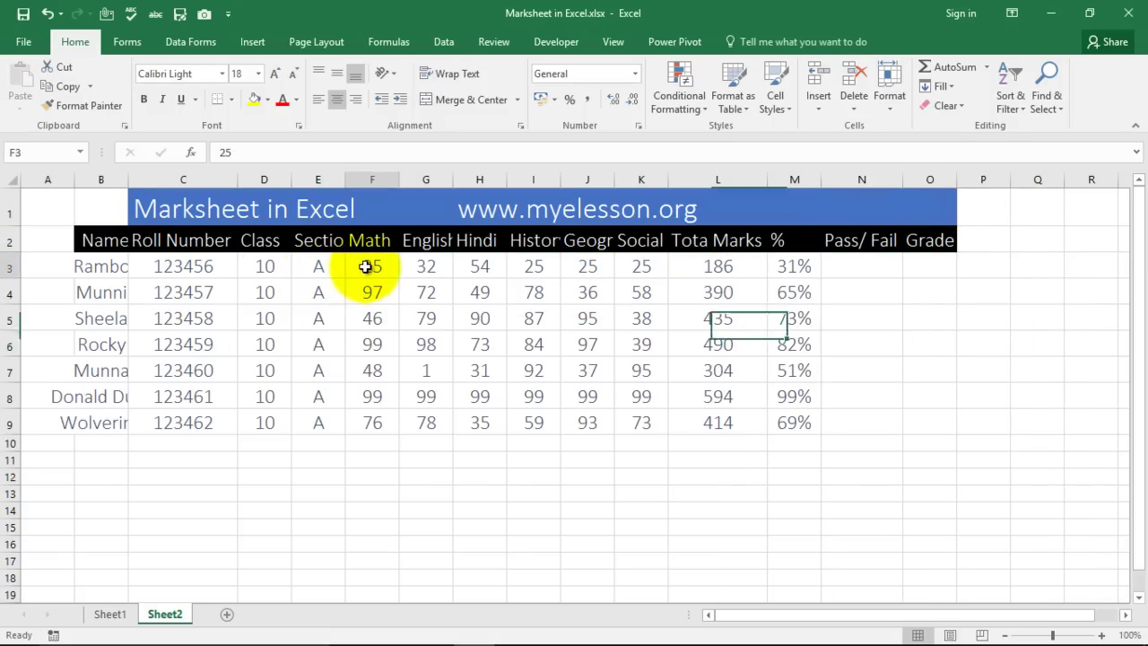
{"action": "key", "text": "shift+Right"}
{"action": "key", "text": "shift+Right"}
{"action": "key", "text": "shift+Right"}
{"action": "key", "text": "shift+Right"}
{"action": "key", "text": "shift+Right"}
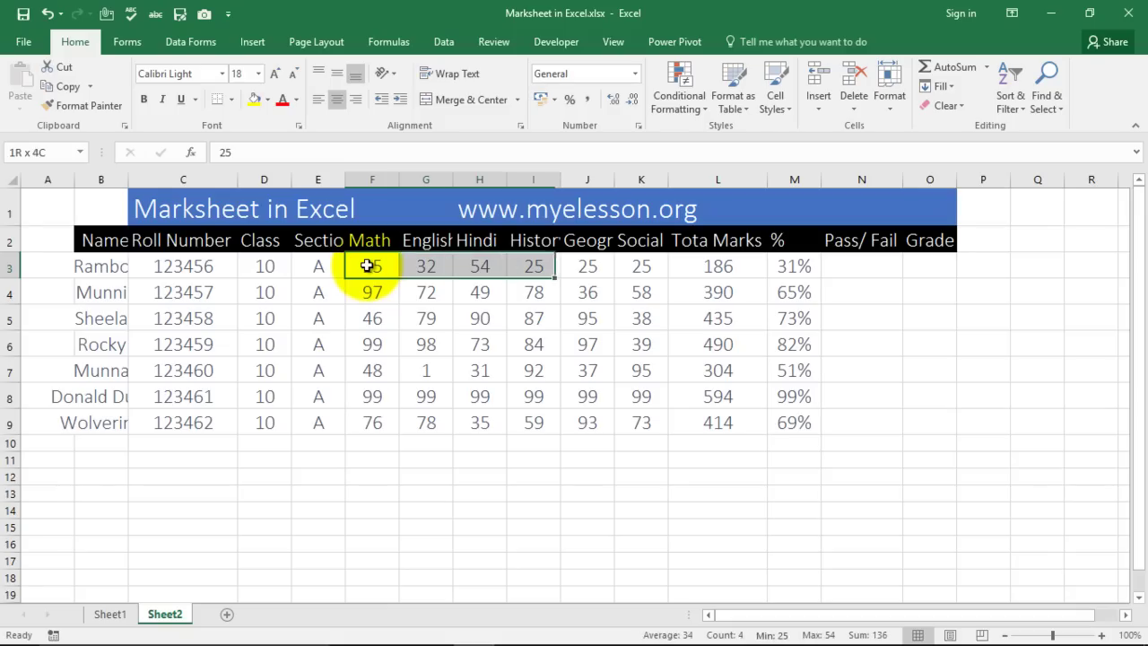
{"action": "key", "text": "shift+Down"}
{"action": "key", "text": "shift+Down"}
{"action": "key", "text": "shift+Down"}
{"action": "key", "text": "shift+Down"}
{"action": "key", "text": "shift+Down"}
{"action": "key", "text": "shift+Down"}
{"action": "key", "text": "shift+Down"}
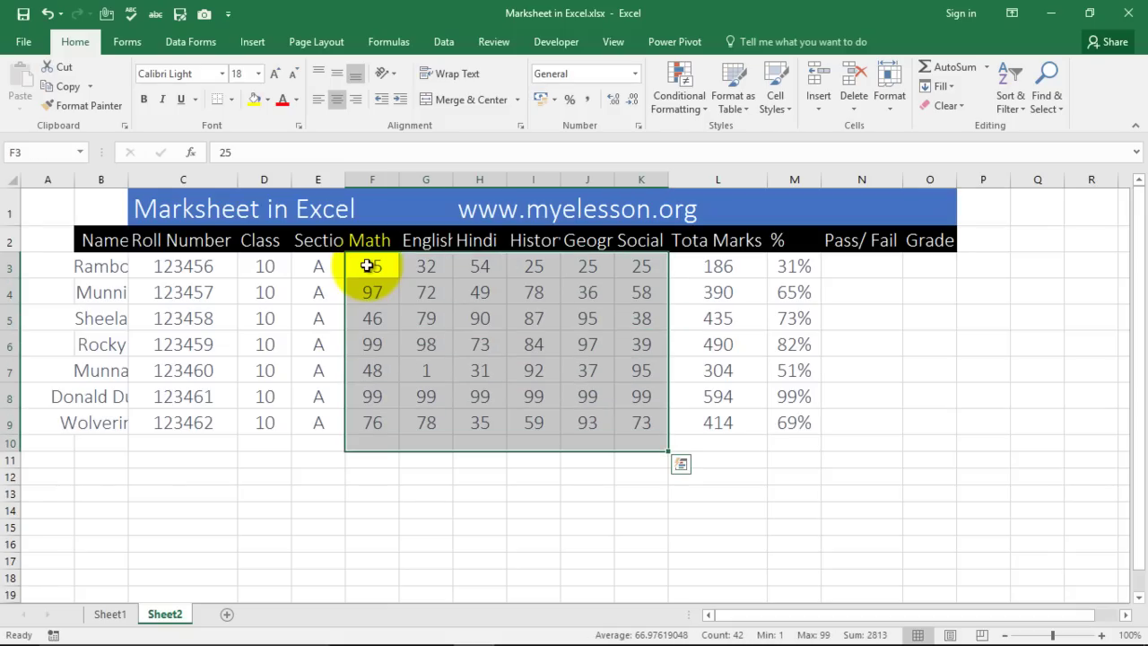
{"action": "key", "text": "shift+Up"}
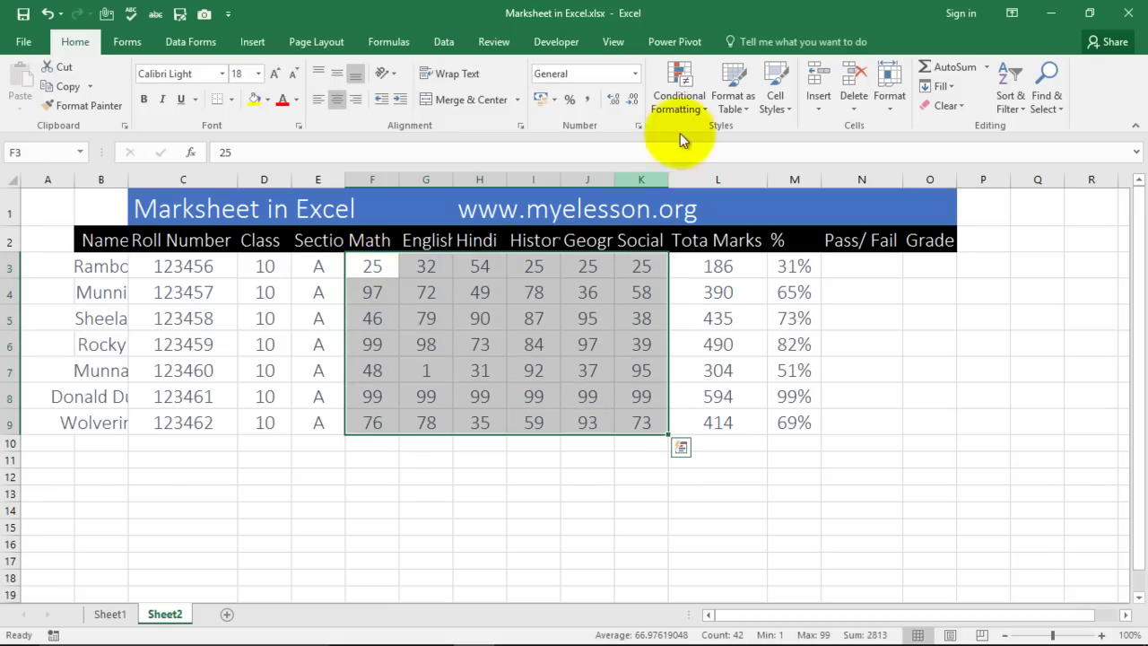
{"action": "left_click", "coordinate": [702, 108]}
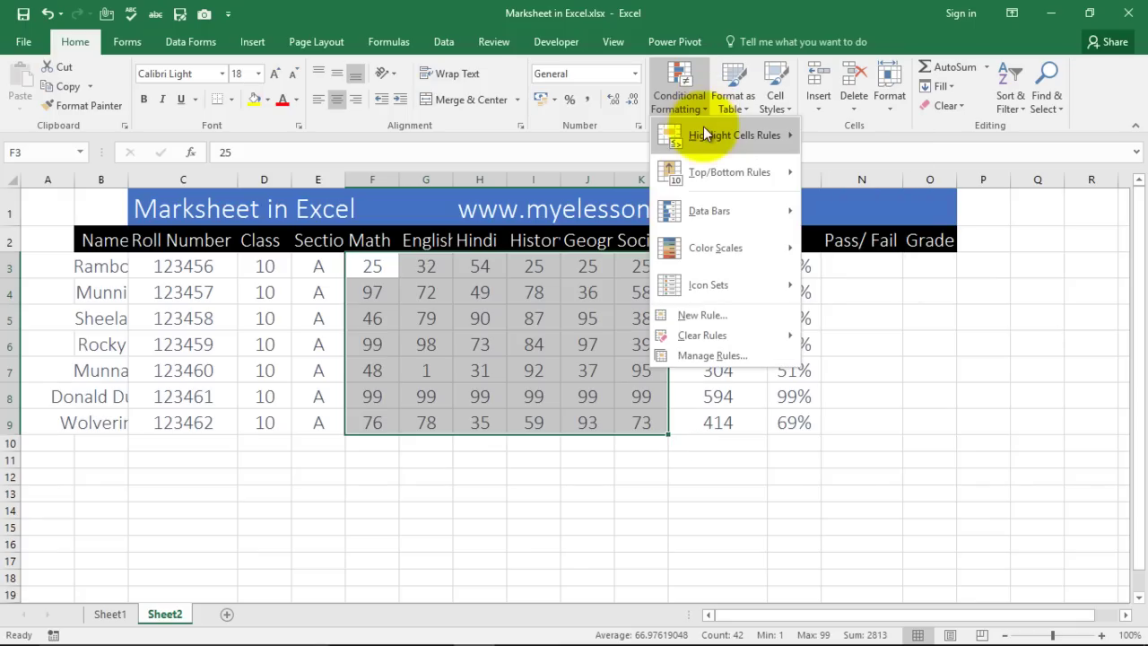
{"action": "mouse_move", "coordinate": [703, 133]}
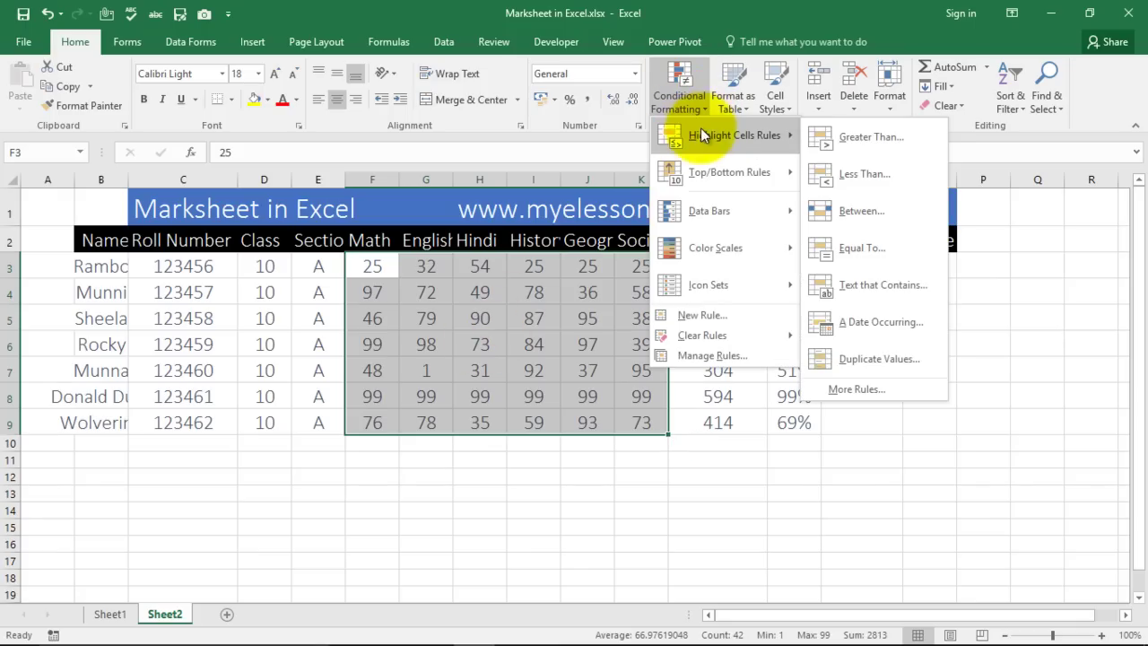
{"action": "left_click", "coordinate": [862, 175]}
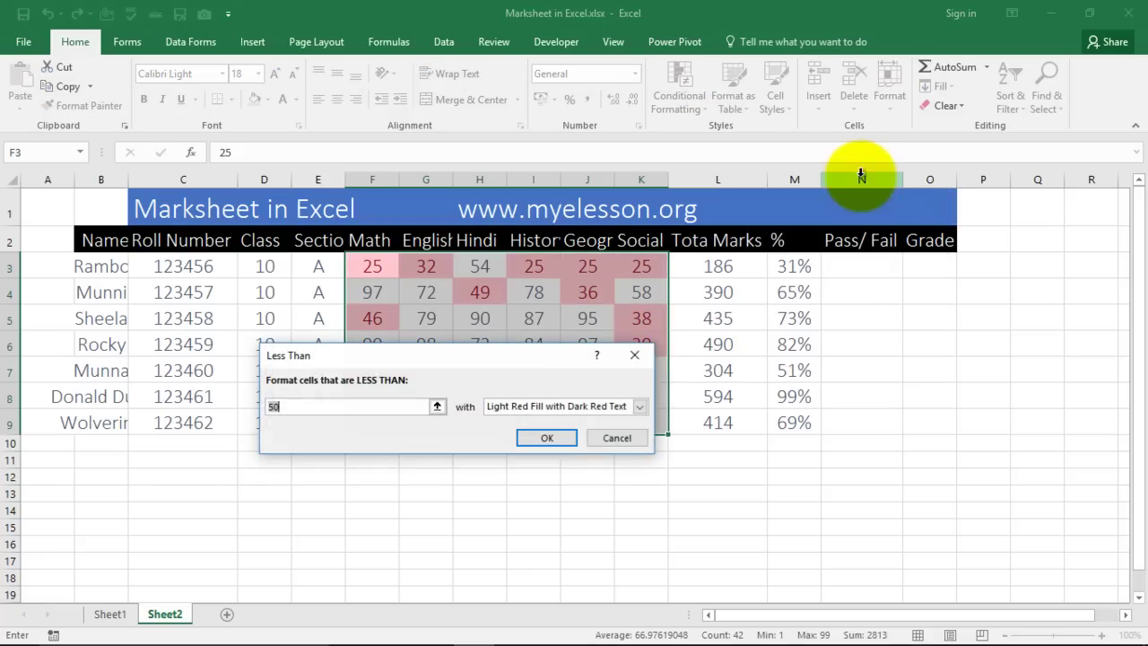
{"action": "type", "text": "33"}
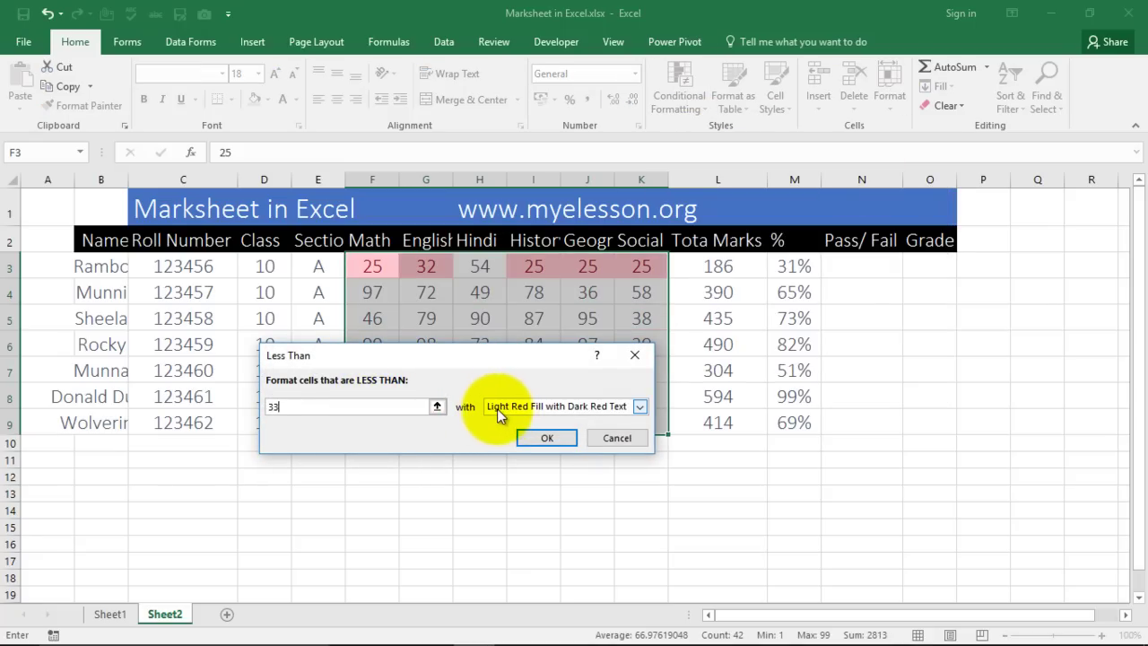
{"action": "left_click", "coordinate": [531, 440]}
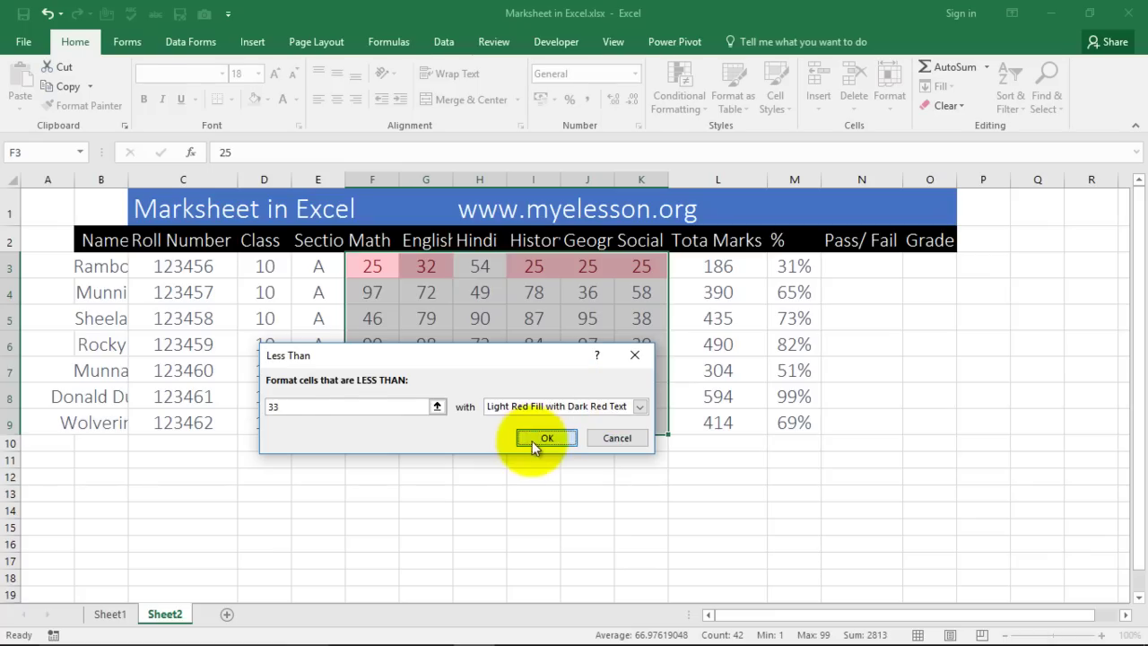
- Enter 33 as the English mark in G5, and replace it with 32
{"action": "left_click", "coordinate": [426, 320]}
{"action": "type", "text": "3"}
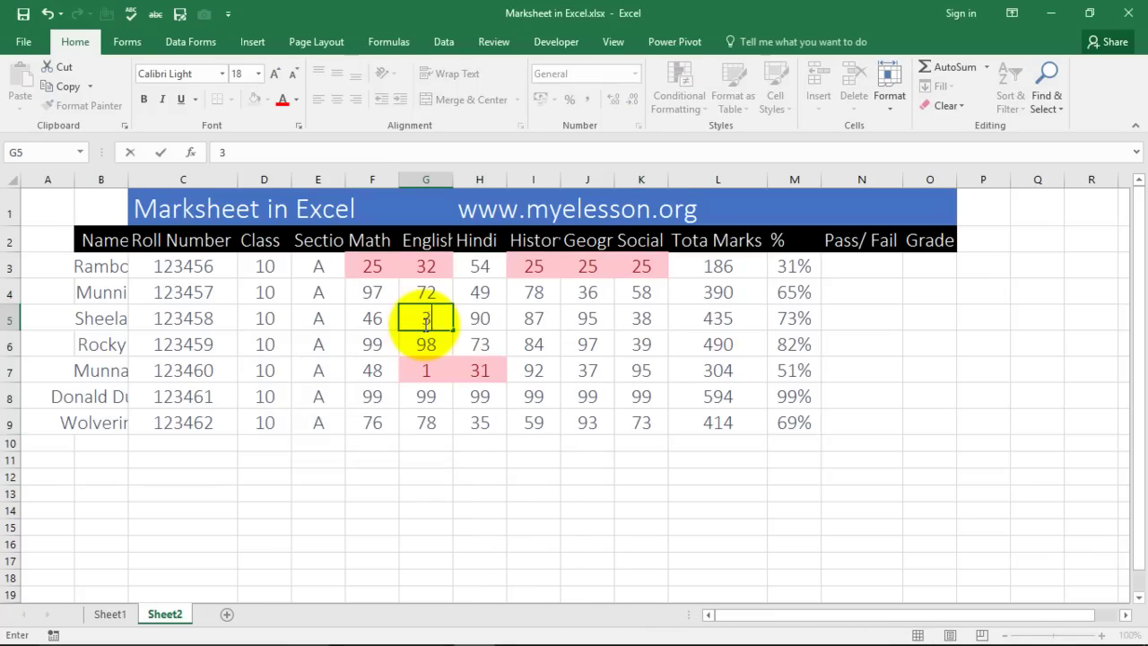
{"action": "type", "text": "3"}
{"action": "key", "text": "Return"}
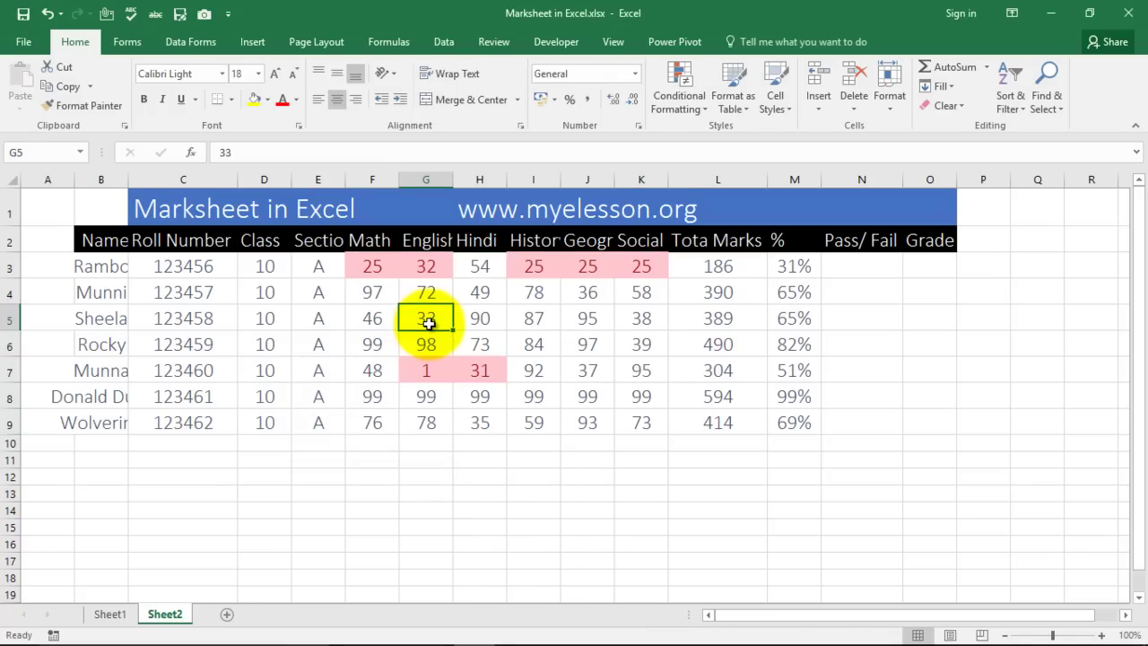
{"action": "type", "text": "32"}
{"action": "key", "text": "Return"}
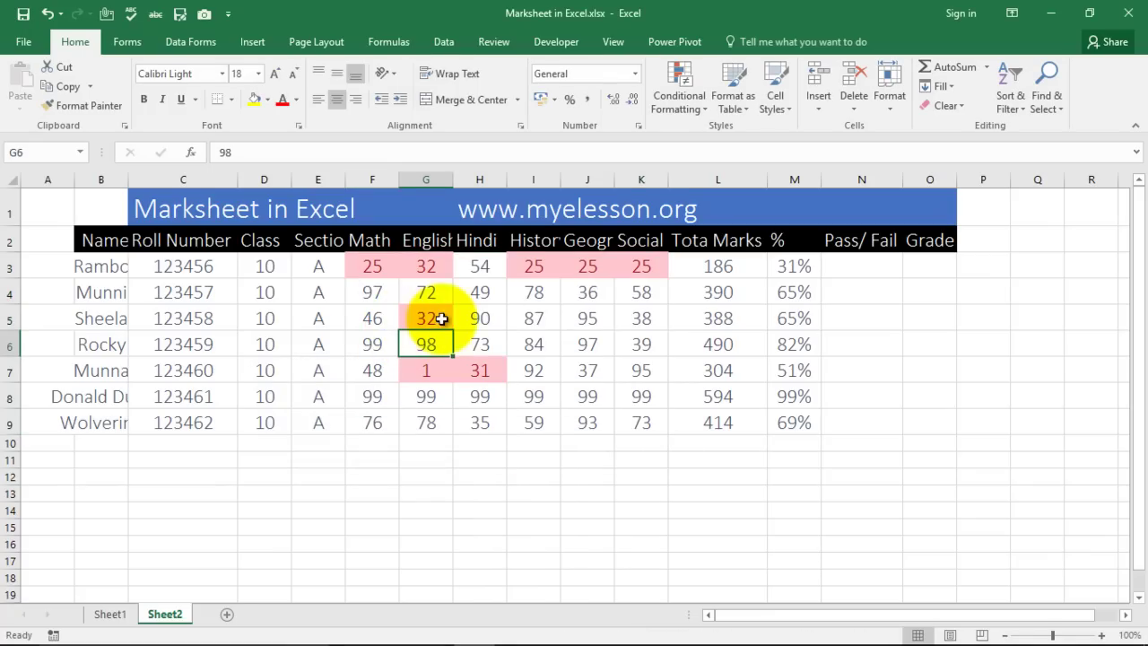
- Set the Geography marks to 32 in J7 and 12 in J6
{"action": "left_click", "coordinate": [584, 372]}
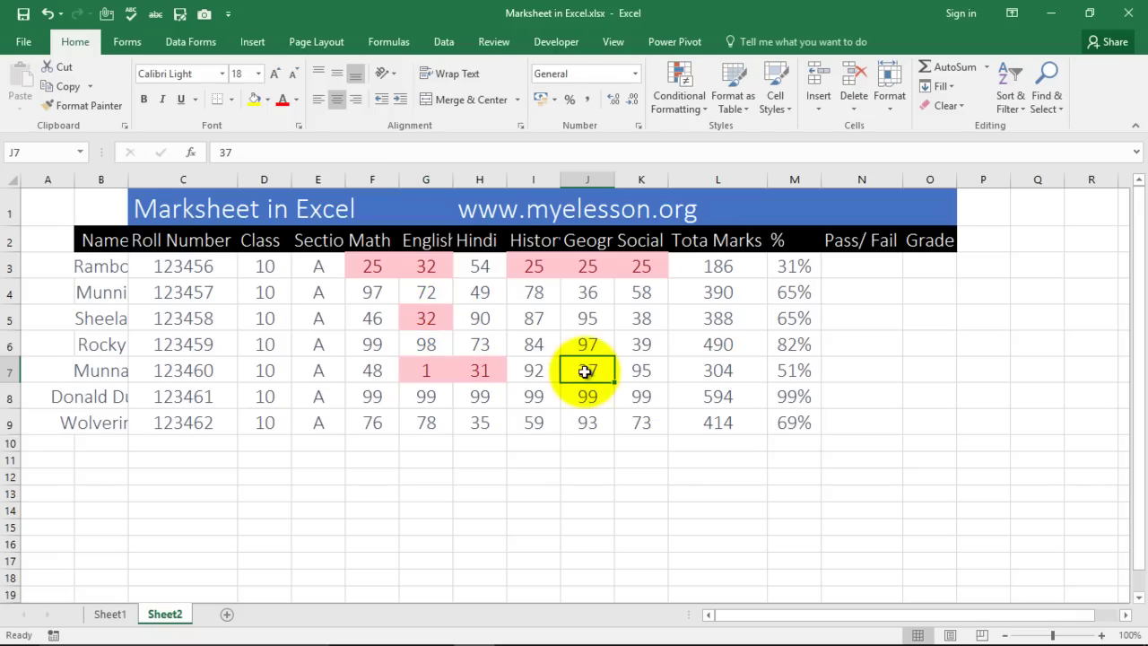
{"action": "type", "text": "32"}
{"action": "key", "text": "Return"}
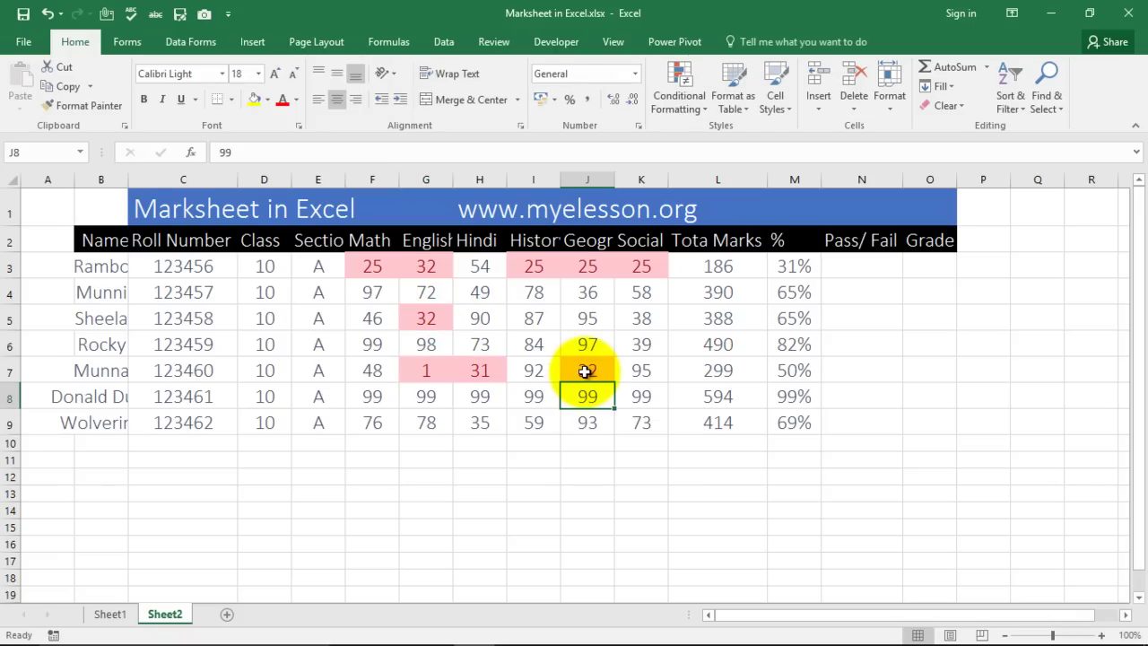
{"action": "left_click", "coordinate": [586, 346]}
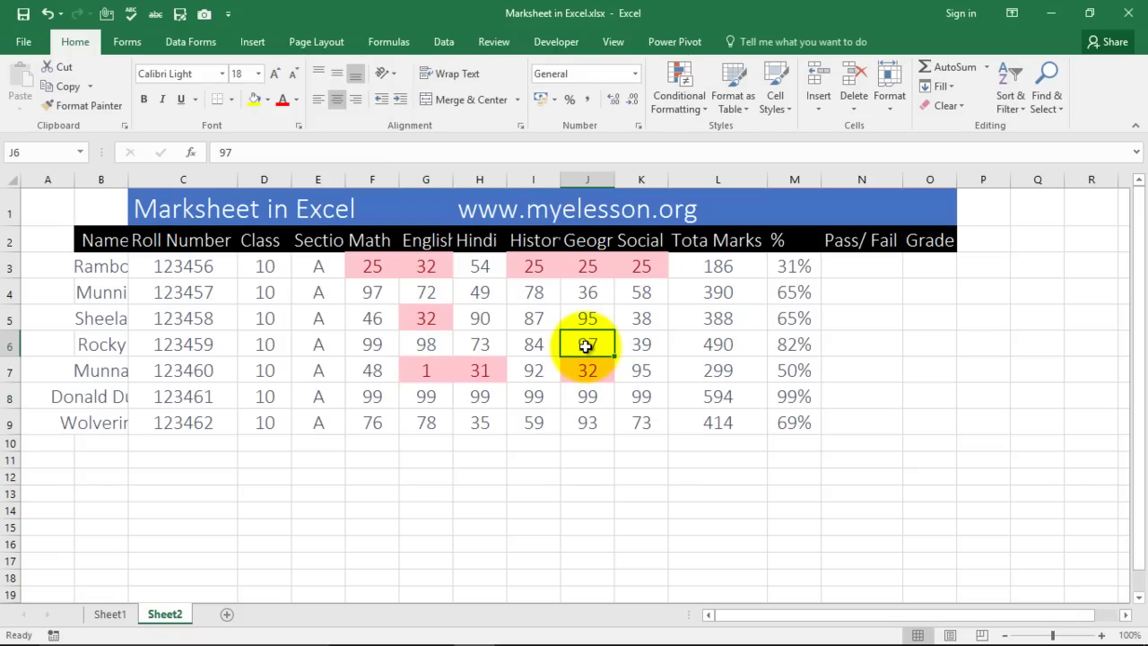
{"action": "type", "text": "12"}
{"action": "key", "text": "Return"}
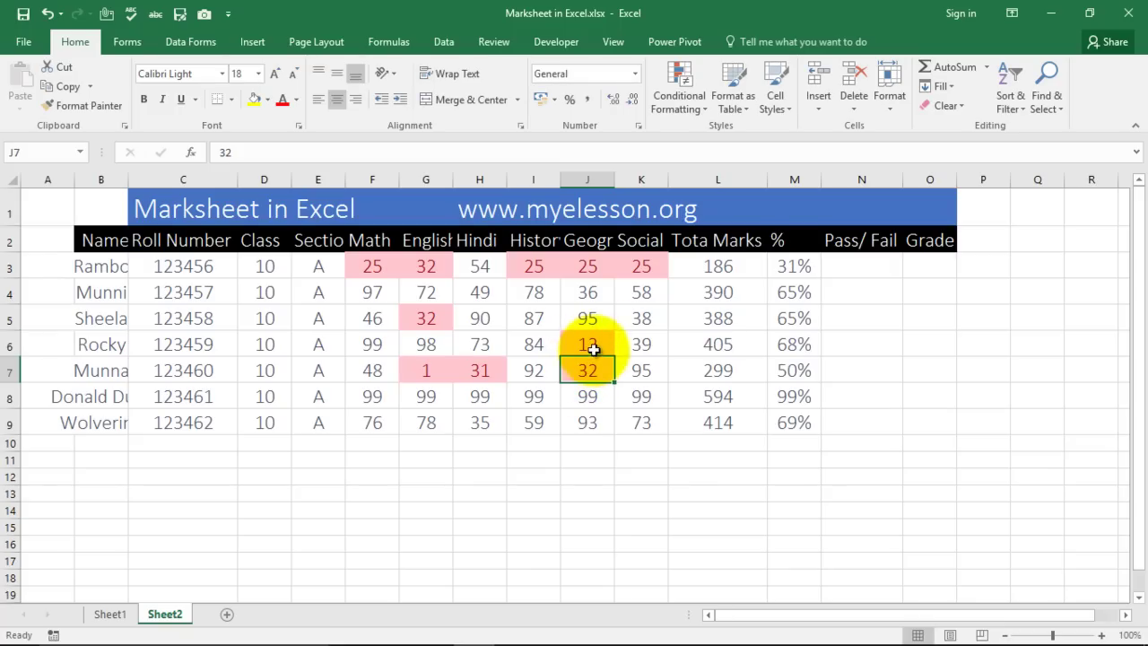
- Clear the total marks formulas from L3:L9
{"action": "left_click_drag", "start_coordinate": [686, 266], "coordinate": [691, 410]}
{"action": "key", "text": "Home"}
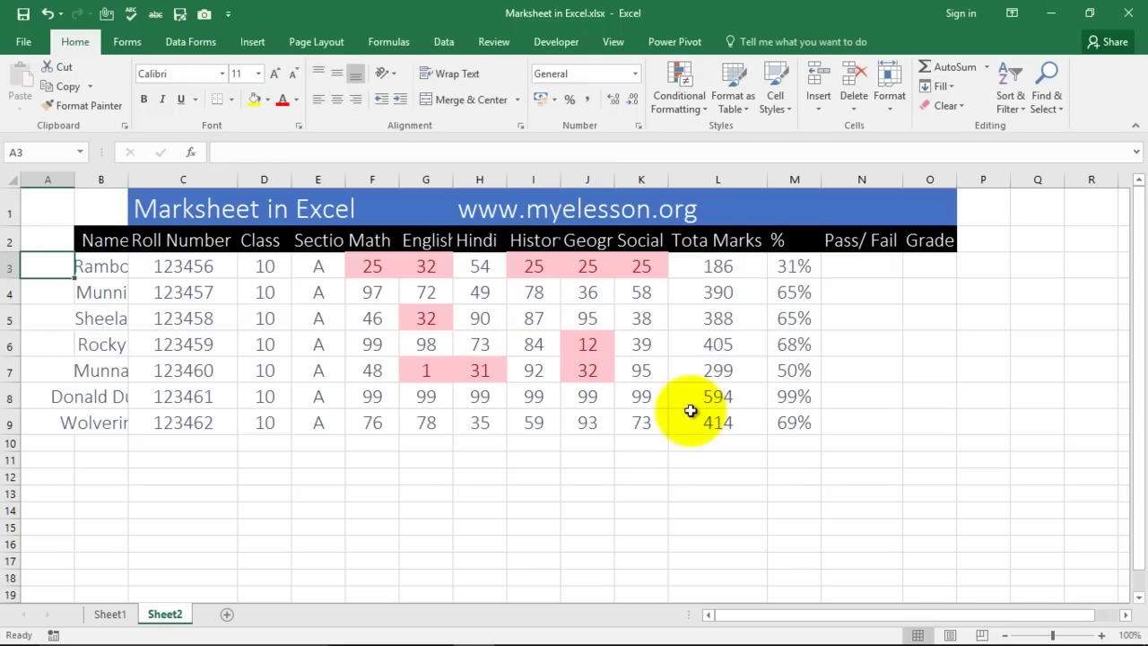
{"action": "key", "text": "Right"}
{"action": "key", "text": "Right"}
{"action": "key", "text": "Right"}
{"action": "key", "text": "Right"}
{"action": "key", "text": "Right"}
{"action": "key", "text": "Right"}
{"action": "key", "text": "Right"}
{"action": "key", "text": "Right"}
{"action": "key", "text": "Right"}
{"action": "key", "text": "Right"}
{"action": "key", "text": "Right"}
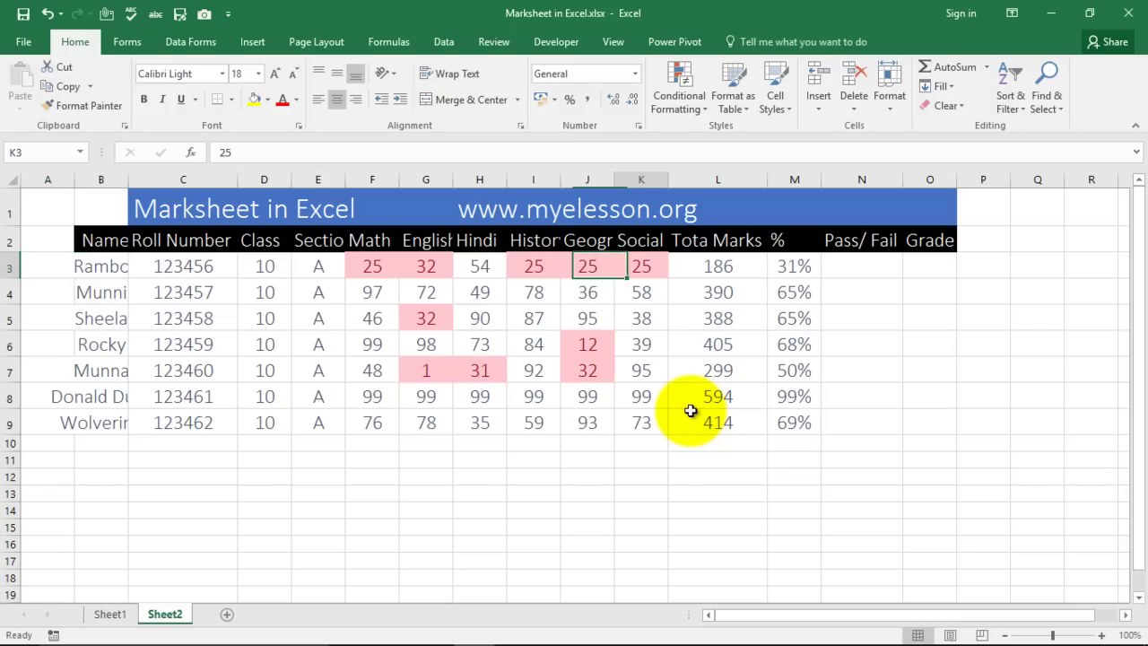
{"action": "key", "text": "shift+Down"}
{"action": "key", "text": "shift+Down"}
{"action": "key", "text": "shift+Down"}
{"action": "key", "text": "shift+Down"}
{"action": "key", "text": "shift+Down"}
{"action": "key", "text": "shift+Down"}
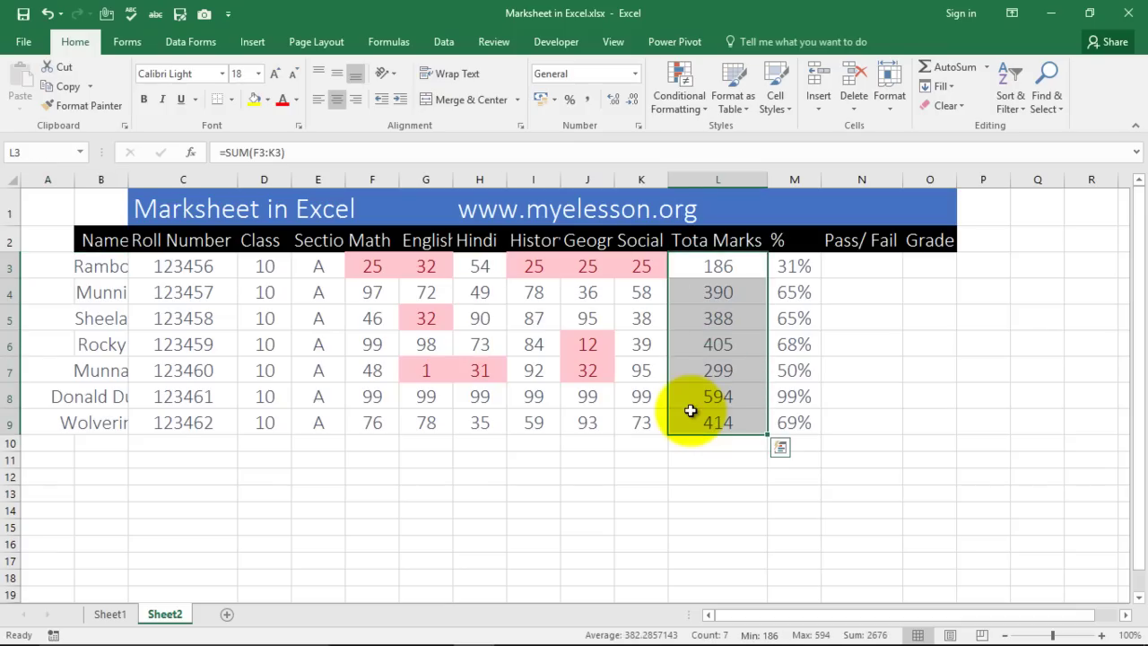
{"action": "key", "text": "Delete"}
- Clear the percentage formulas from M3:M9
{"action": "key", "text": "Right"}
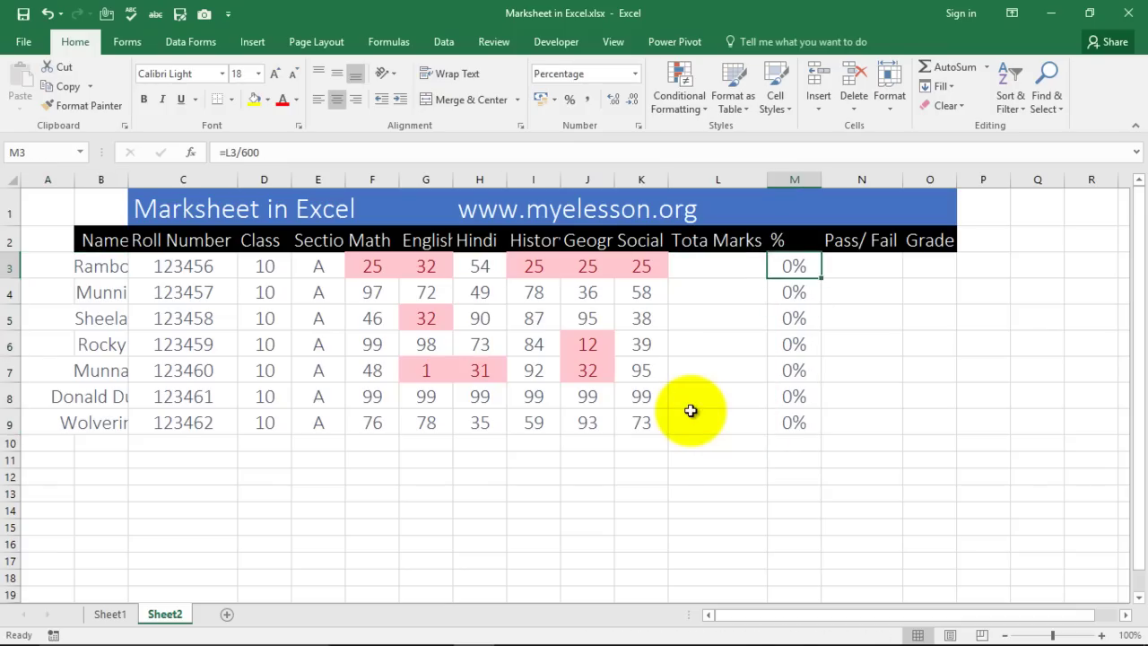
{"action": "key", "text": "ctrl+shift+Down"}
{"action": "key", "text": "Delete"}
- Total the first student's six subject marks in L3 with the formula =SUM(F3:K3)
{"action": "key", "text": "Left"}
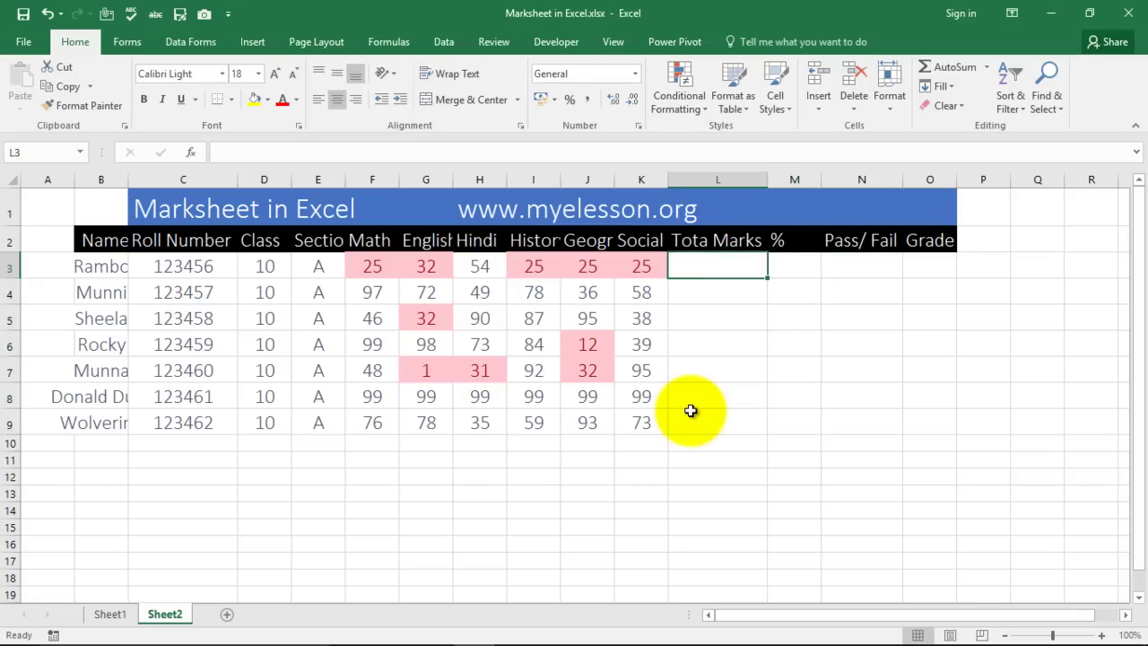
{"action": "type", "text": "=sum"}
{"action": "key", "text": "Tab"}
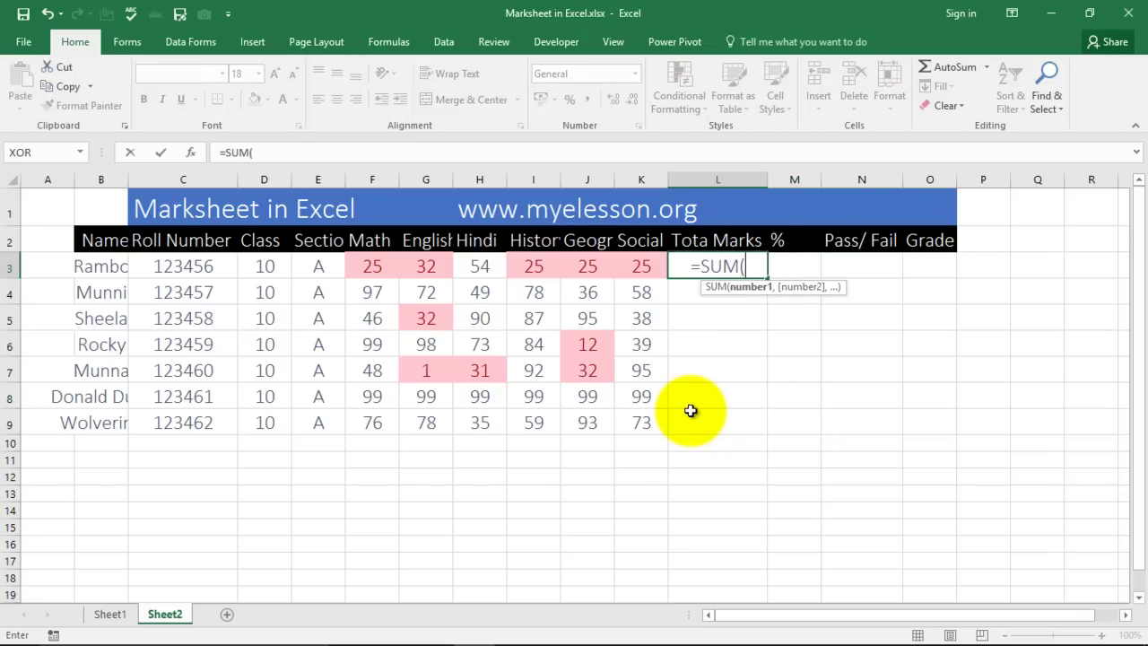
{"action": "key", "text": "Left"}
{"action": "key", "text": "shift+Left"}
{"action": "key", "text": "shift+Left"}
{"action": "key", "text": "shift+Left"}
{"action": "key", "text": "shift+Left"}
{"action": "key", "text": "shift+Left"}
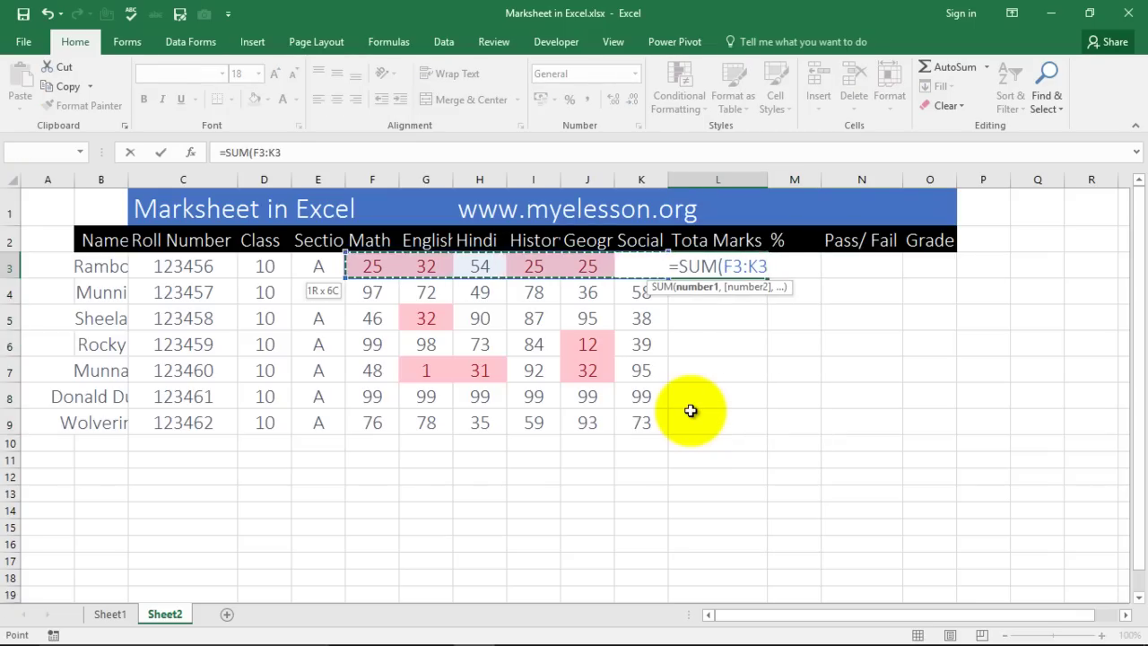
{"action": "key", "text": "Return"}
{"action": "key", "text": "Up"}
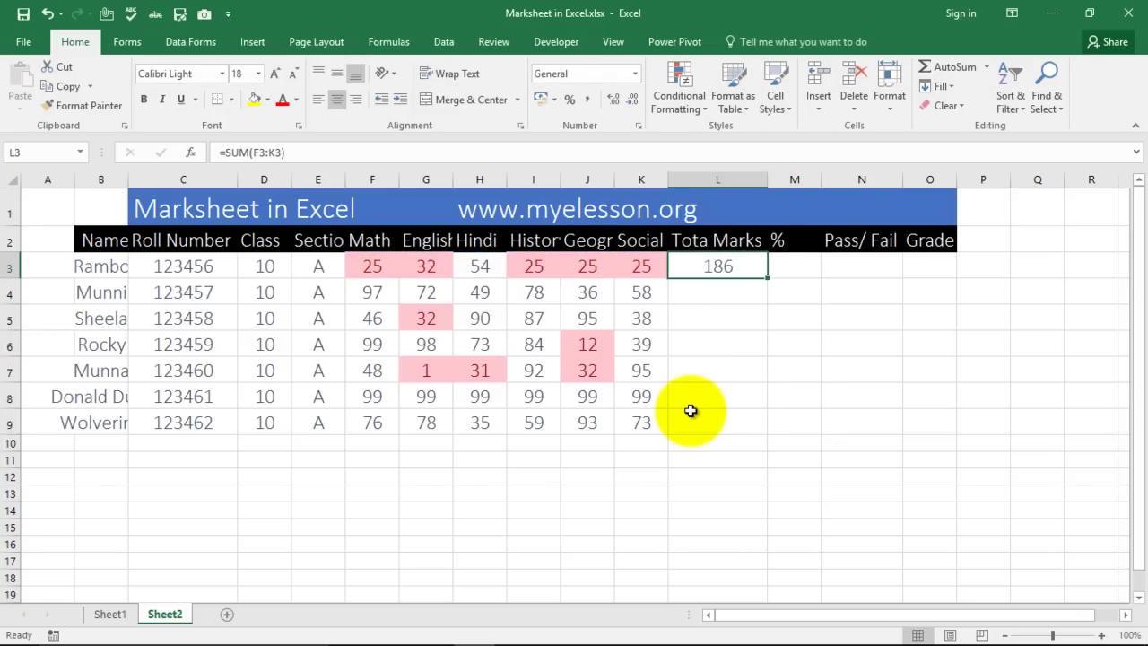
- Copy the total marks formula from L3 to the other students' rows in L4:L9
{"action": "key", "text": "ctrl+c"}
{"action": "key", "text": "Down"}
{"action": "key", "text": "shift+Down"}
{"action": "key", "text": "shift+Down"}
{"action": "key", "text": "shift+Down"}
{"action": "key", "text": "shift+Down"}
{"action": "key", "text": "shift+Down"}
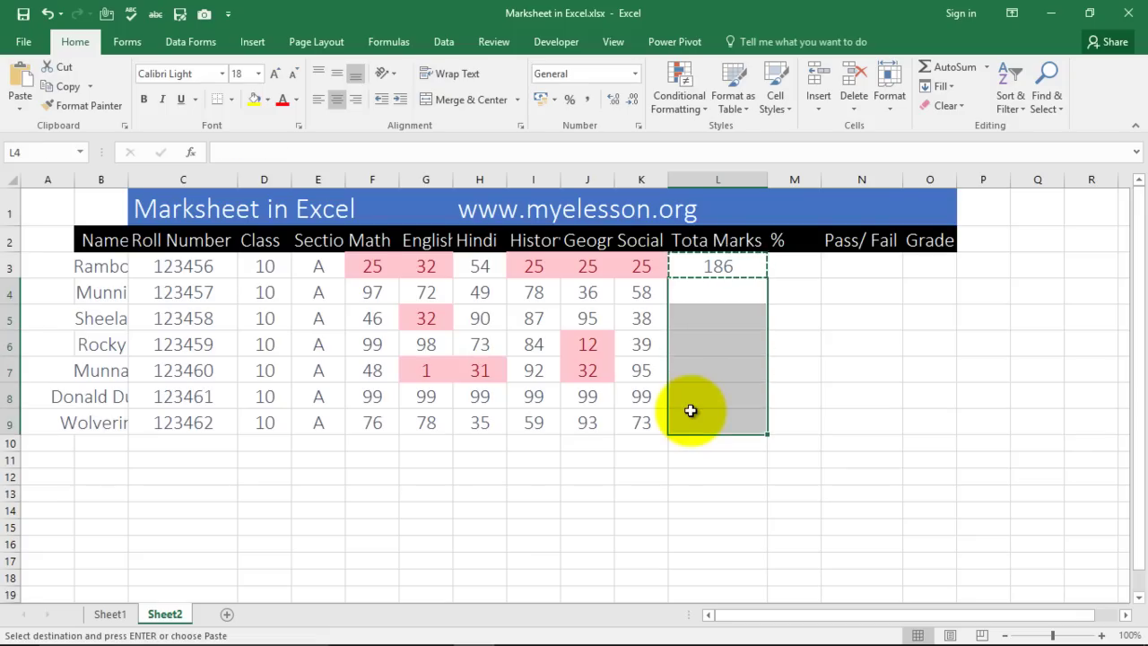
{"action": "key", "text": "ctrl+v"}
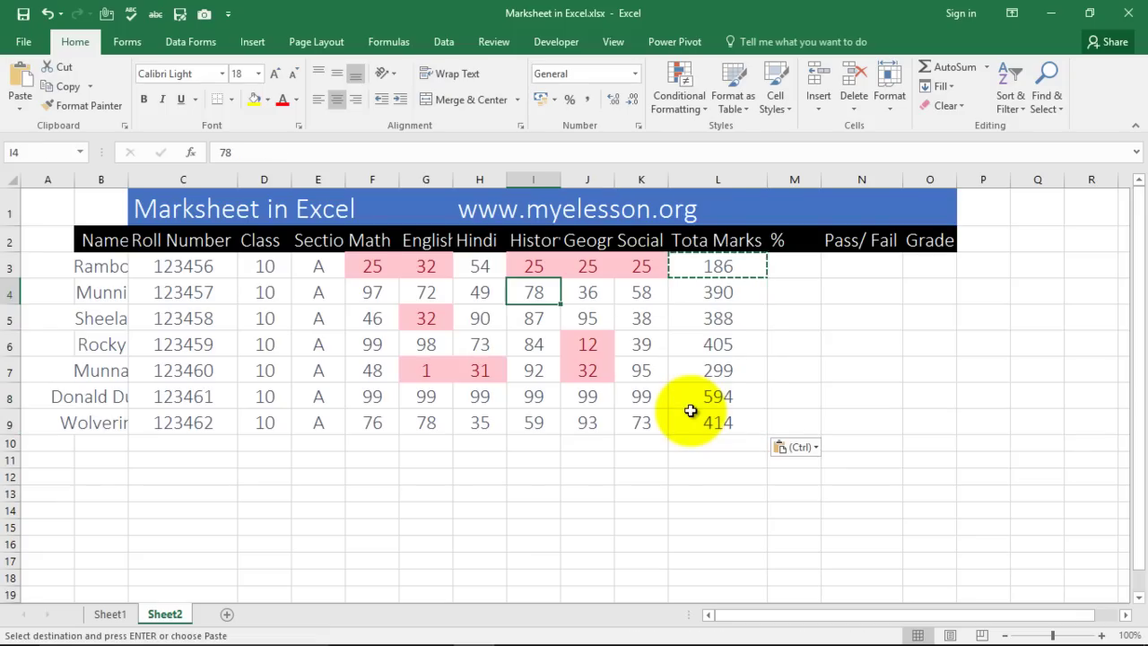
{"action": "key", "text": "Escape"}
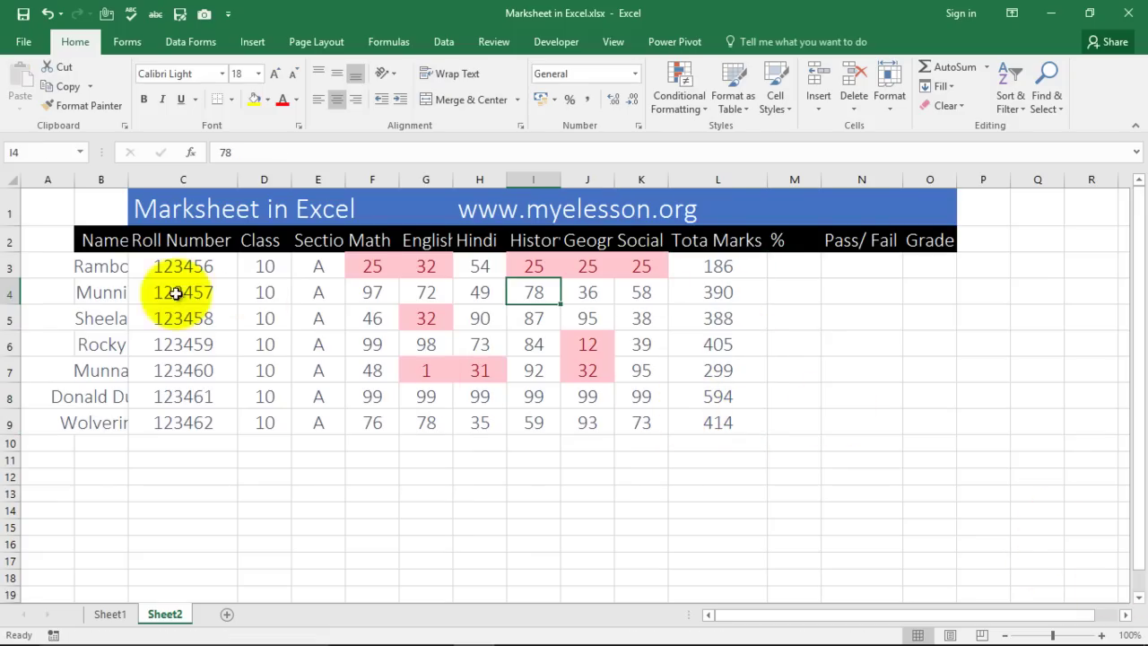
- Autofit column B to the width of the student names
{"action": "double_click", "coordinate": [128, 180]}
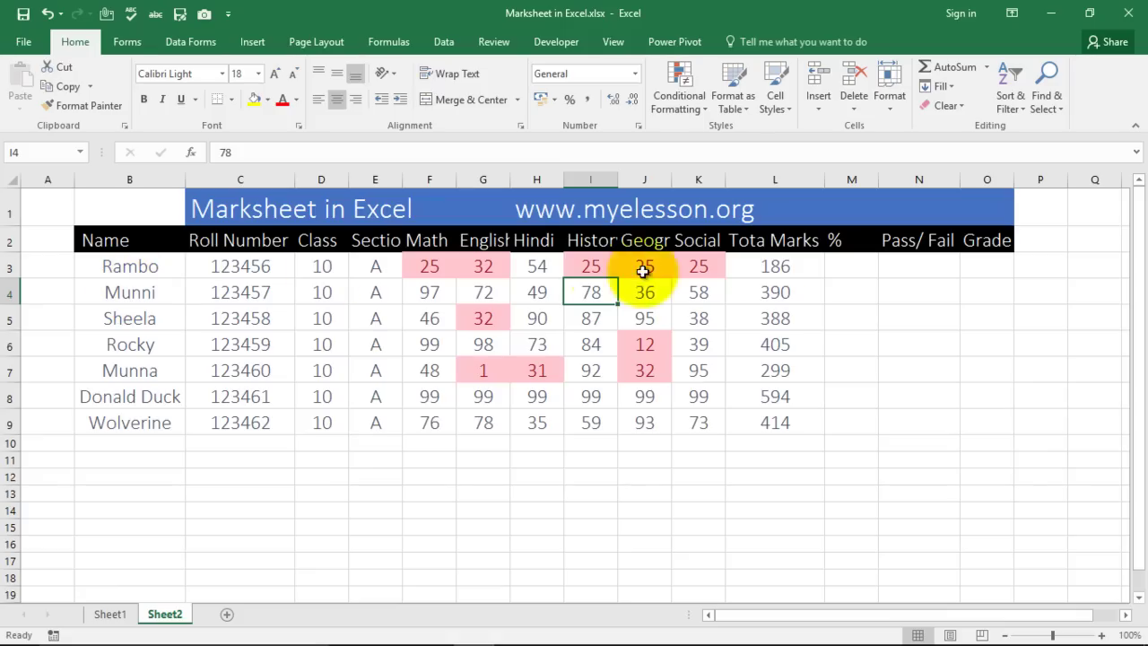
{"action": "left_click", "coordinate": [778, 265]}
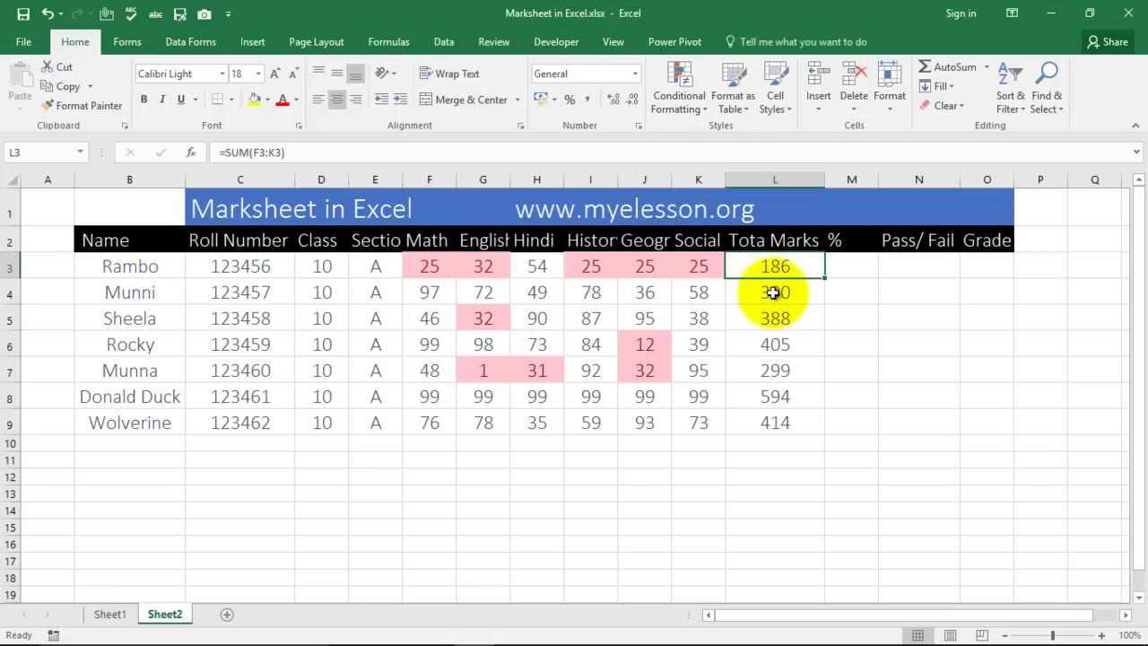
- Calculate the percentage in M3 with the formula =L3/600 and fill it down to M9
{"action": "left_click", "coordinate": [851, 268]}
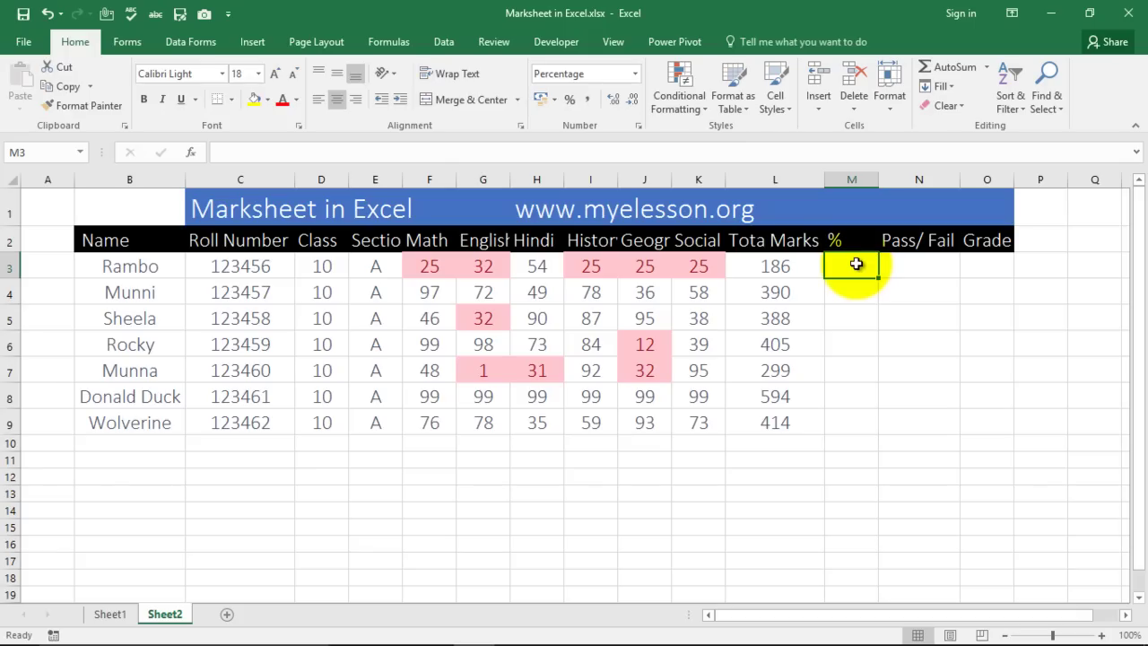
{"action": "type", "text": "=L3600"}
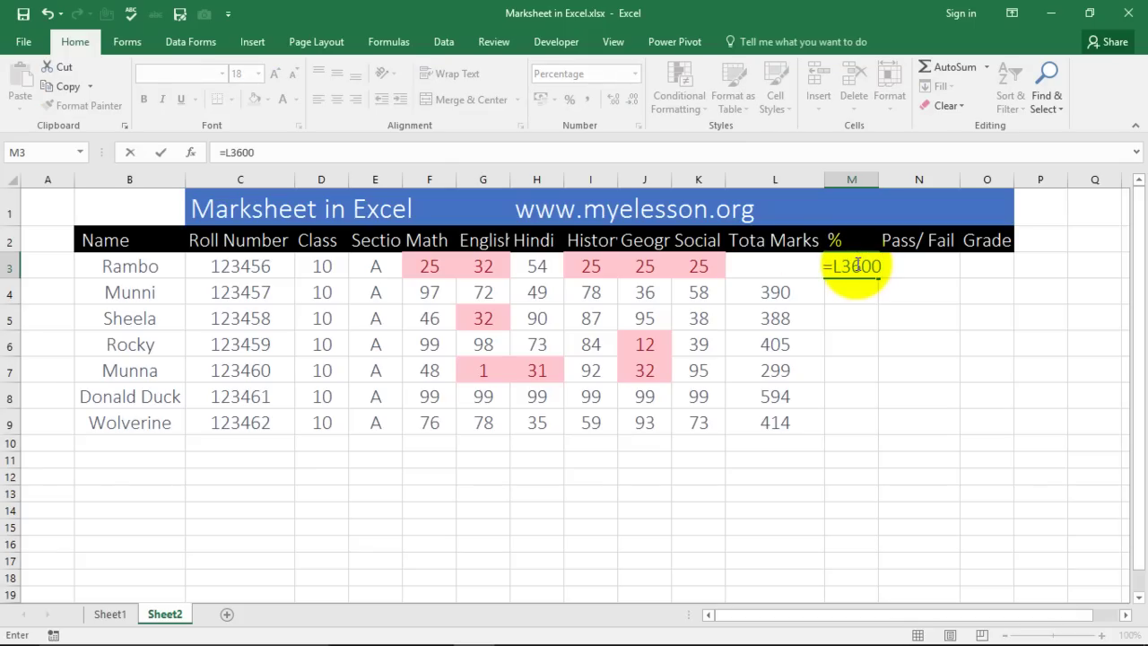
{"action": "key", "text": "BackSpace"}
{"action": "key", "text": "BackSpace"}
{"action": "key", "text": "BackSpace"}
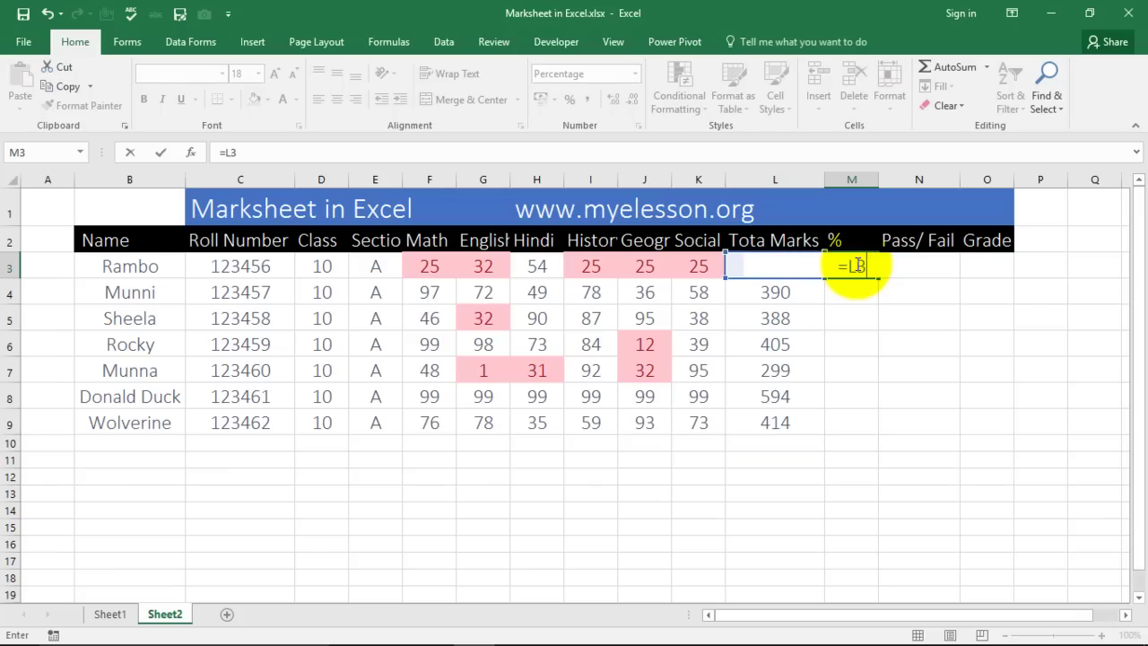
{"action": "type", "text": "/600"}
{"action": "key", "text": "Return"}
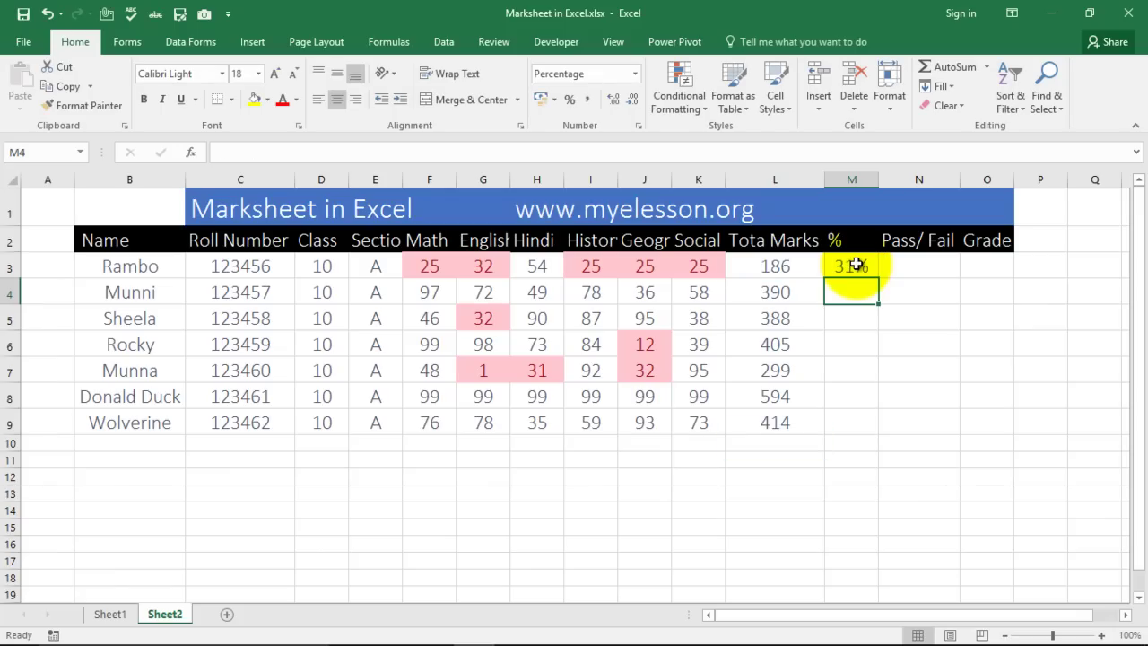
{"action": "left_click", "coordinate": [856, 265]}
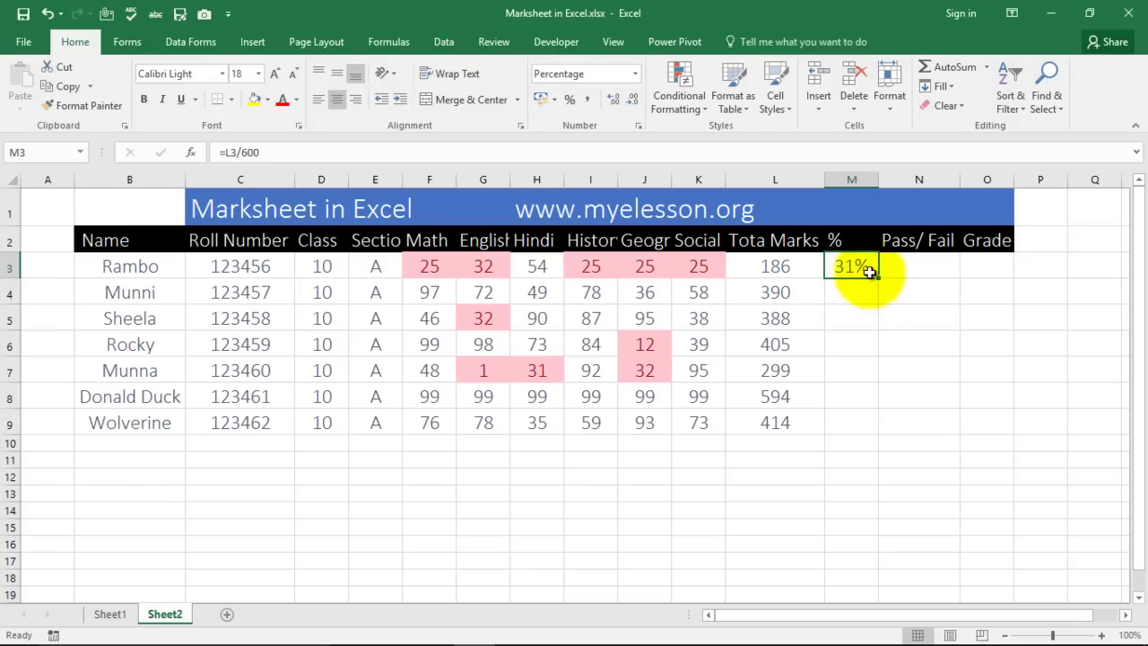
{"action": "left_click_drag", "start_coordinate": [879, 279], "coordinate": [880, 427]}
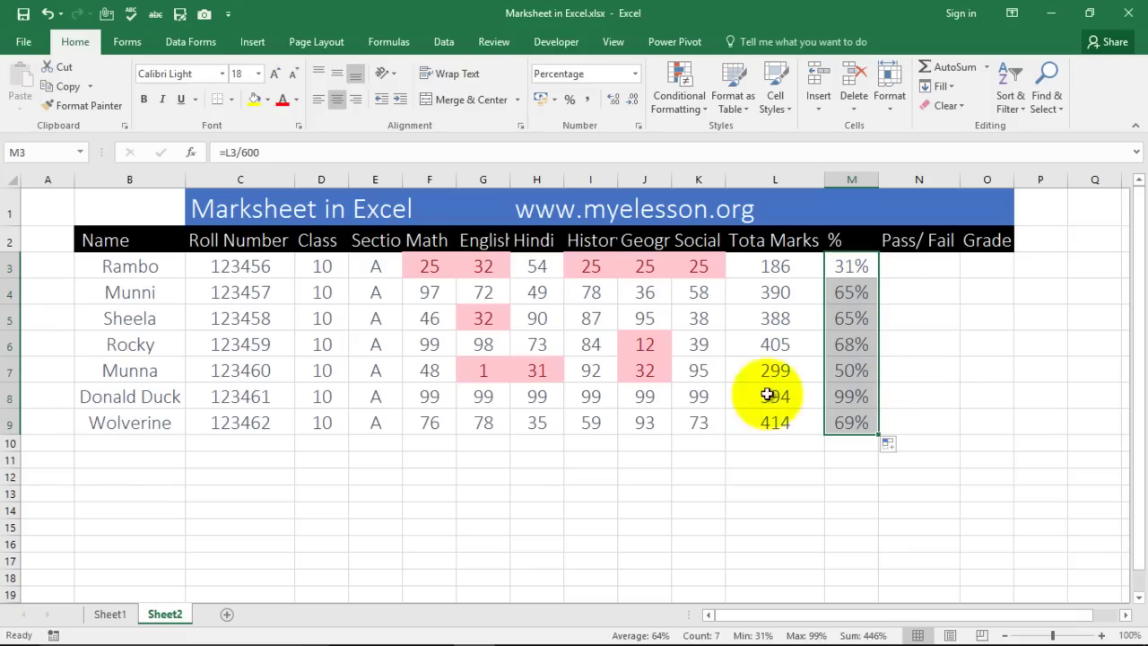
- Begin the first student's Pass/Fail formula in N3 as an IF with the logical test M3>=33%
{"action": "left_click", "coordinate": [836, 403]}
{"action": "left_click", "coordinate": [925, 279]}
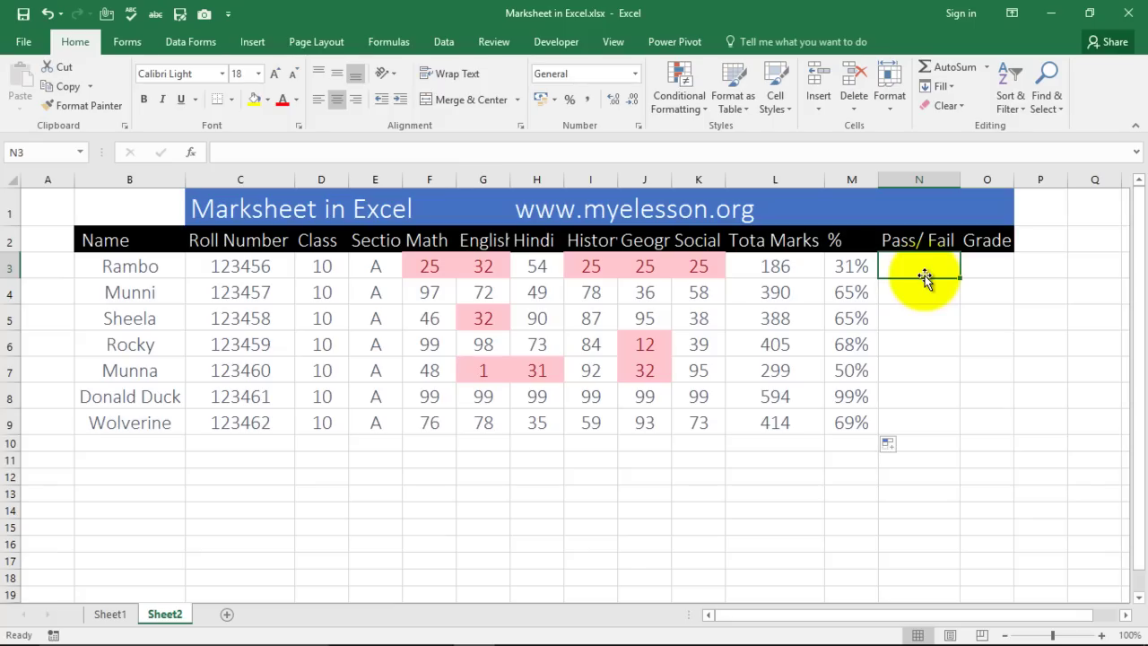
{"action": "type", "text": "=IF("}
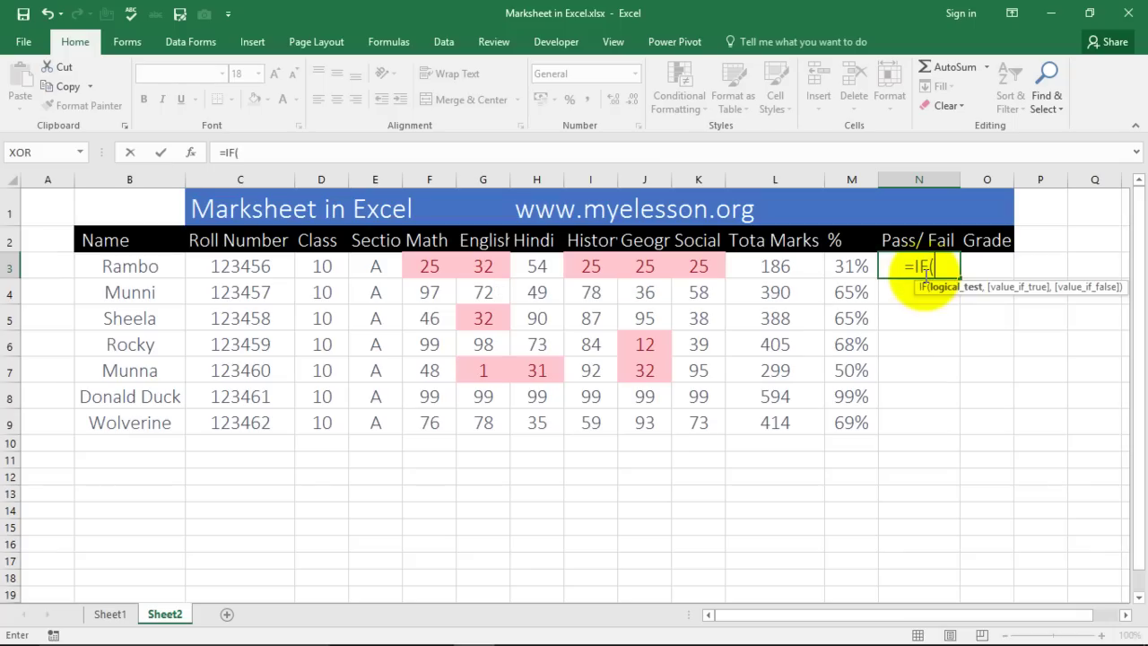
{"action": "left_click", "coordinate": [849, 268]}
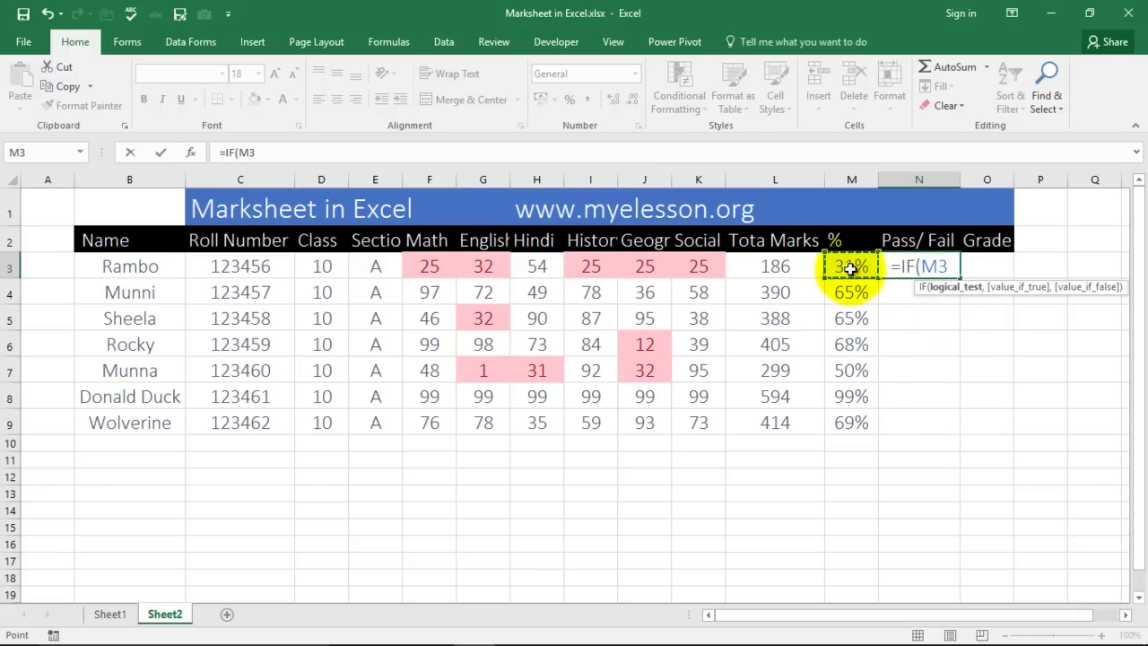
{"action": "type", "text": "/."}
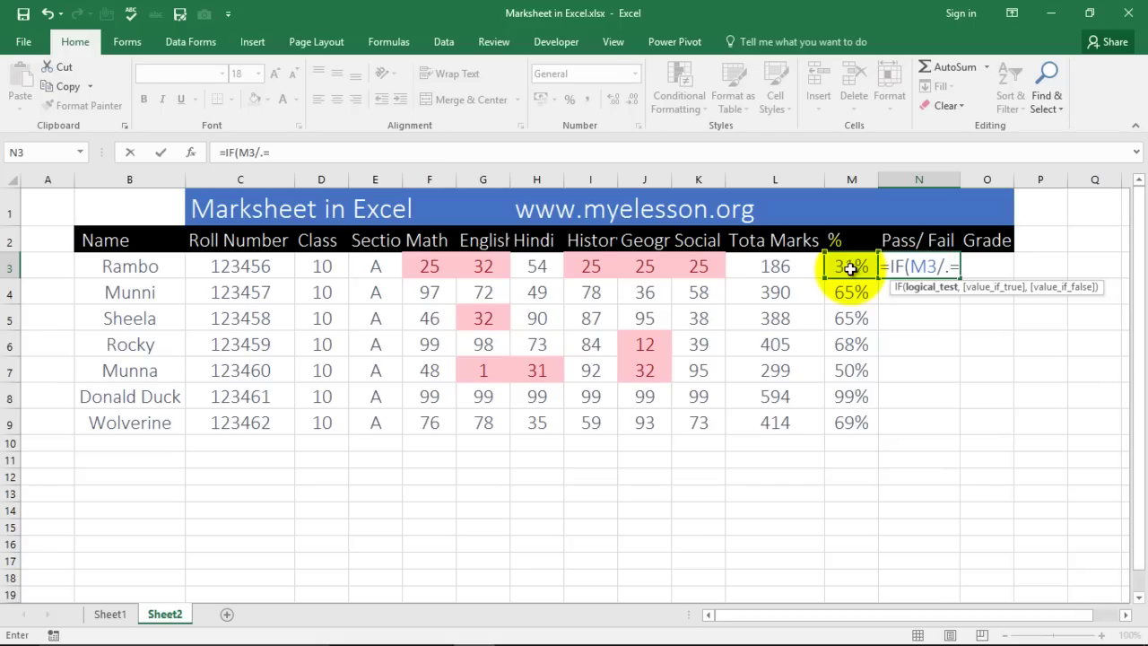
{"action": "type", "text": "=33%"}
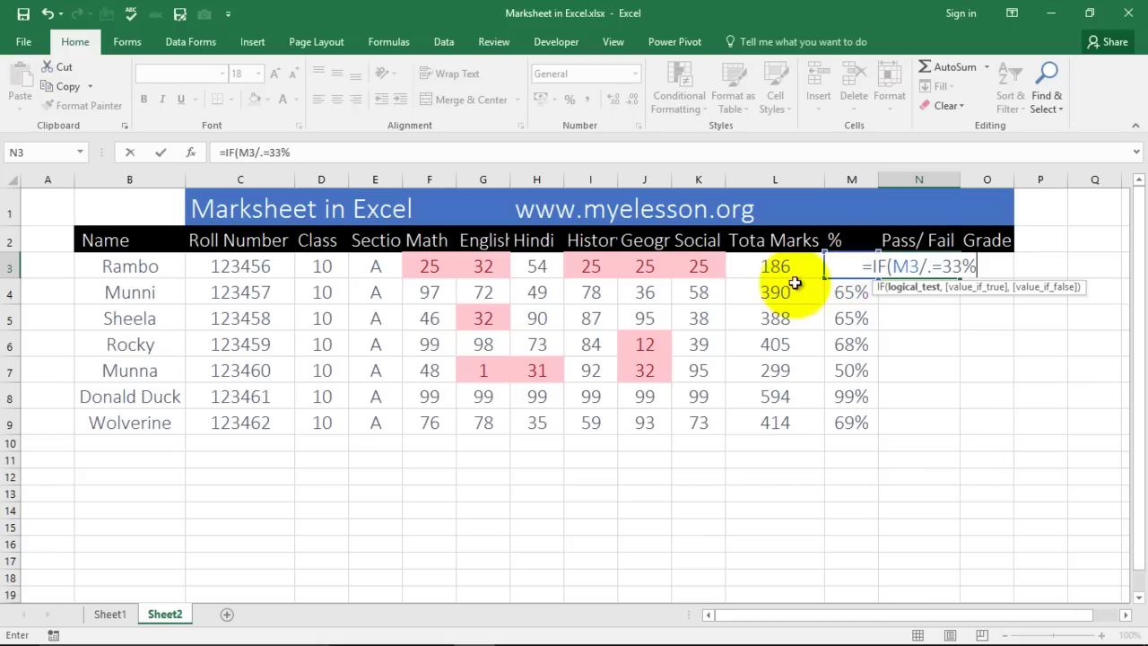
{"action": "left_click", "coordinate": [928, 266]}
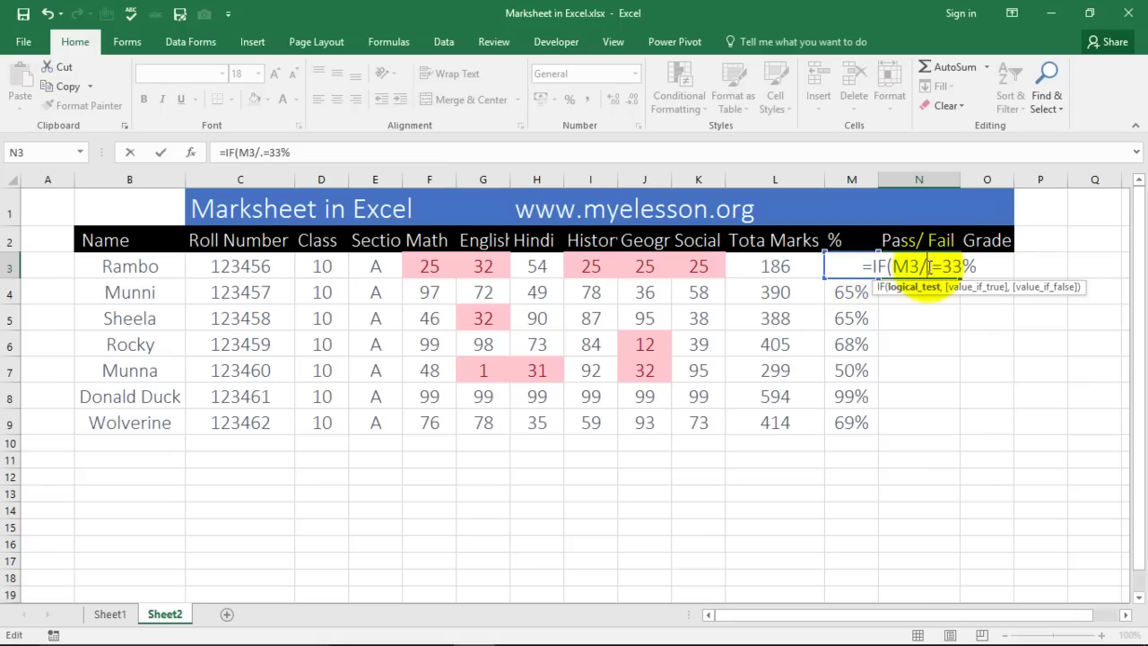
{"action": "key", "text": "BackSpace"}
{"action": "type", "text": ">"}
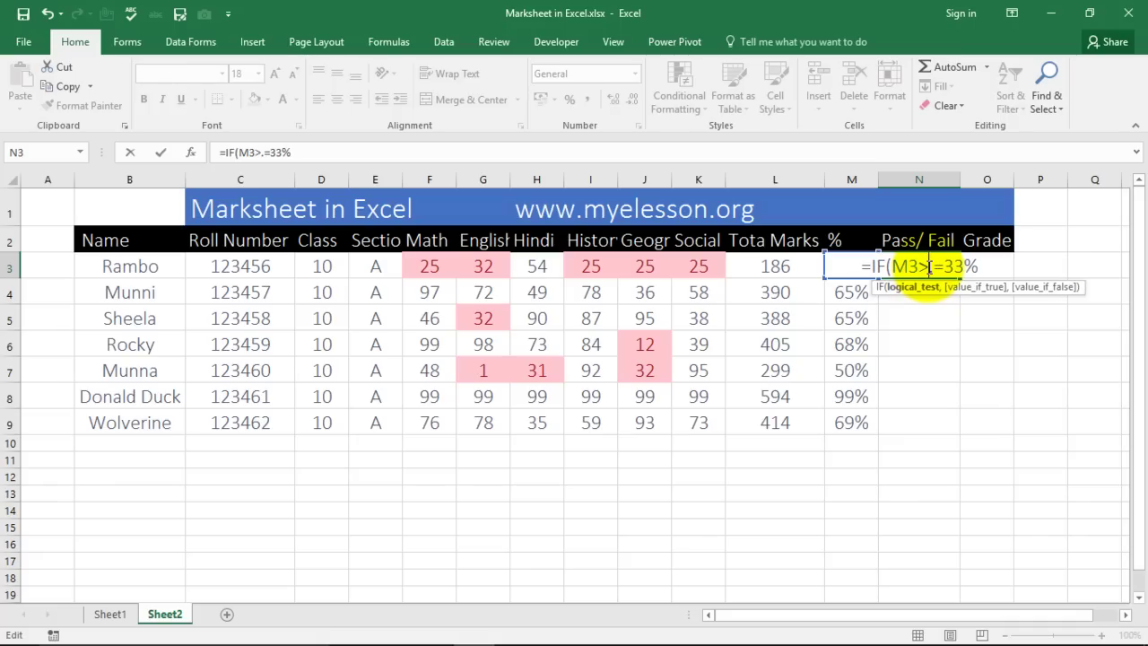
{"action": "key", "text": "Delete"}
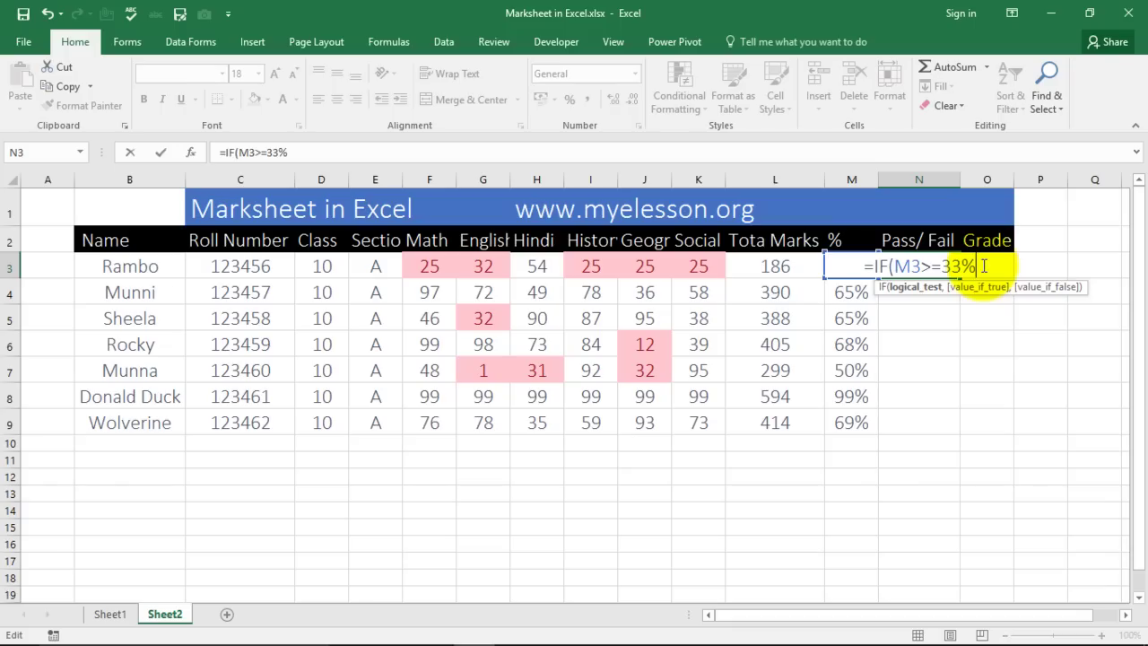
- Complete the N3 formula with "Pass" if true and "Fail" if false, and fill it down to N9
{"action": "type", "text": ","}
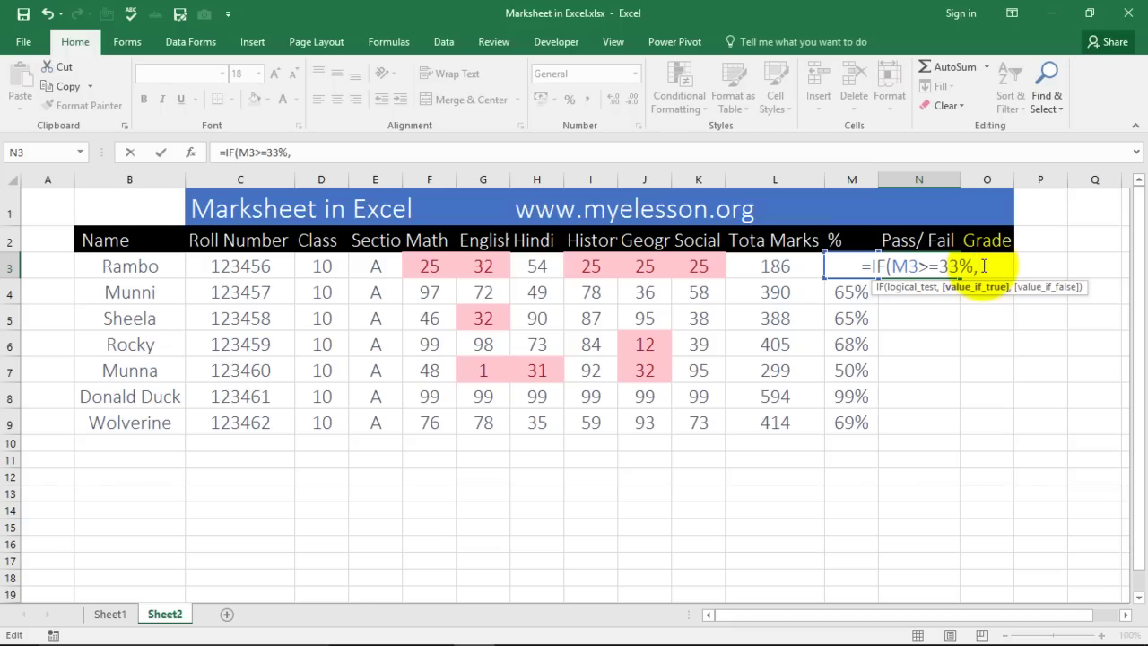
{"action": "type", "text": "\"Pass"}
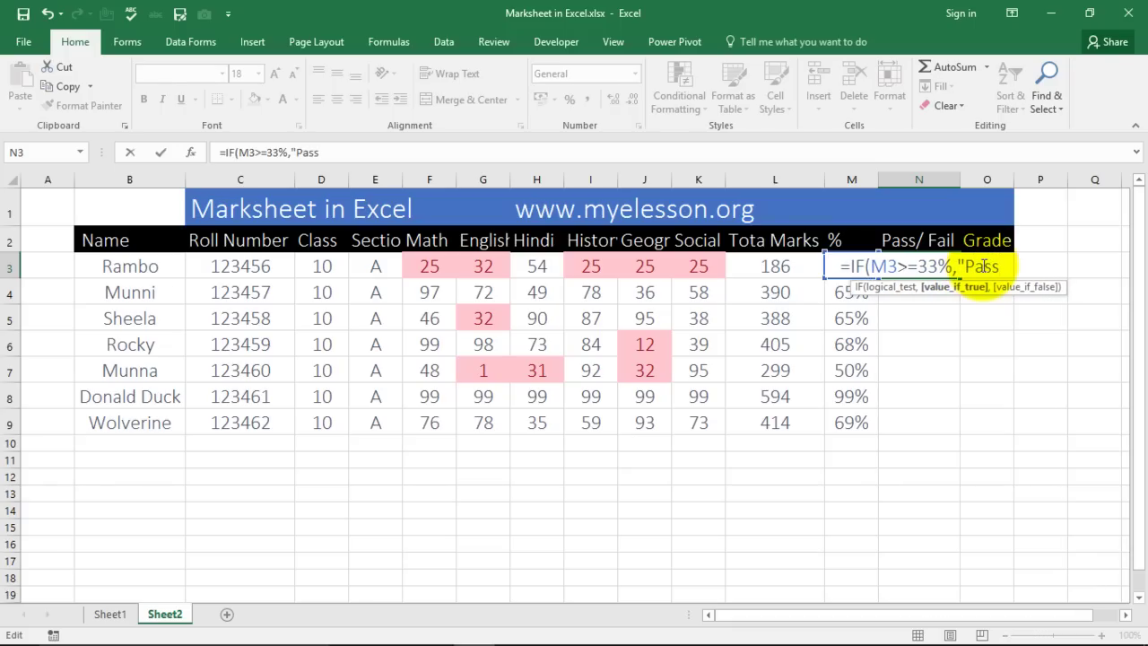
{"action": "type", "text": "\","}
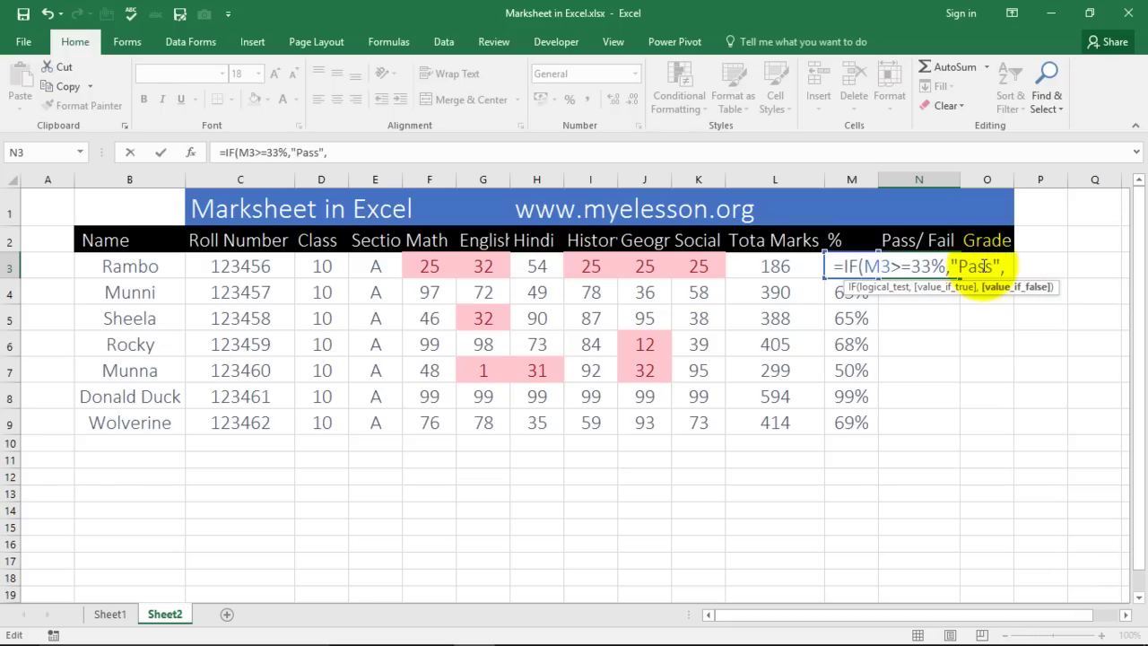
{"action": "type", "text": "Fail"}
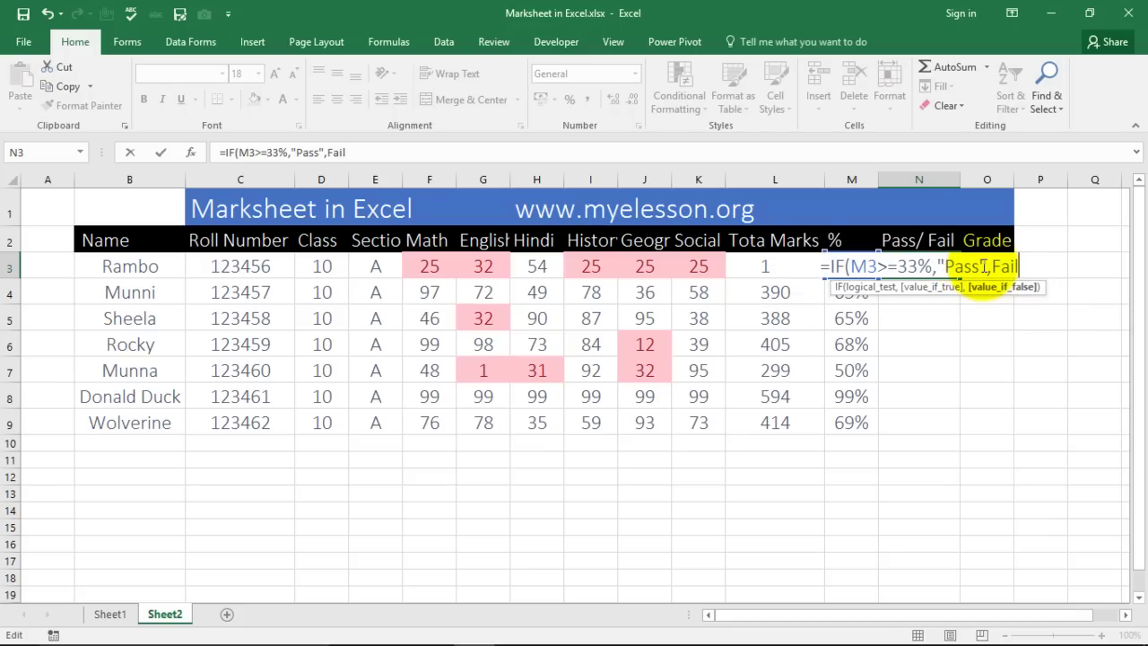
{"action": "type", "text": "\")"}
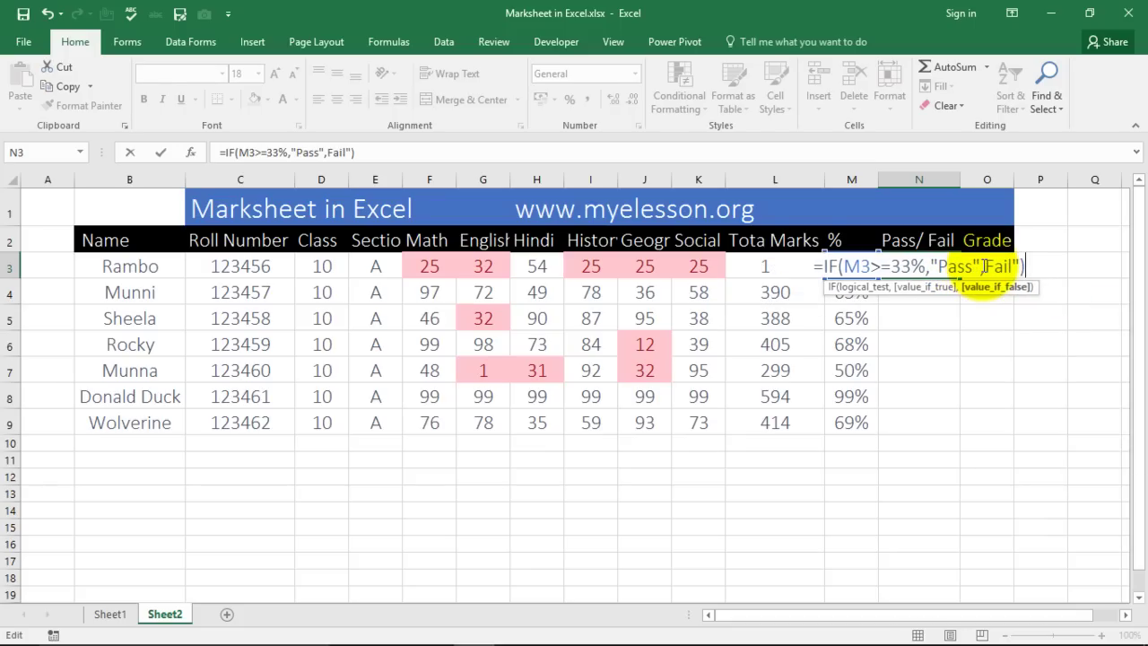
{"action": "key", "text": "Return"}
{"action": "key", "text": "Return"}
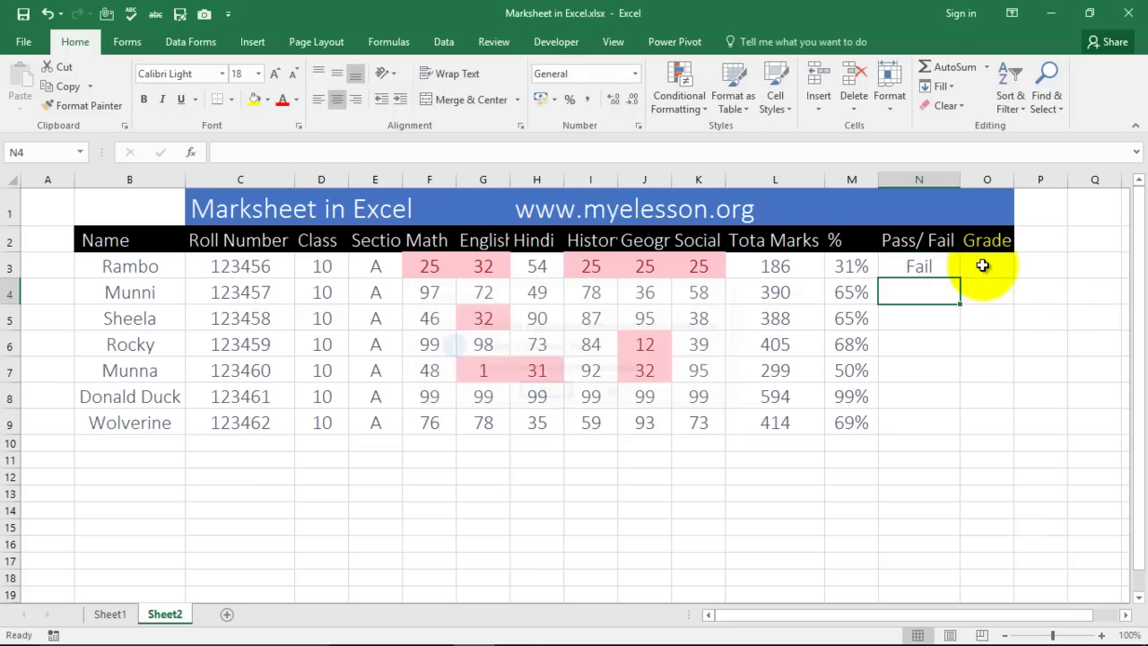
{"action": "left_click", "coordinate": [941, 265]}
{"action": "left_click_drag", "start_coordinate": [967, 272], "coordinate": [951, 430]}
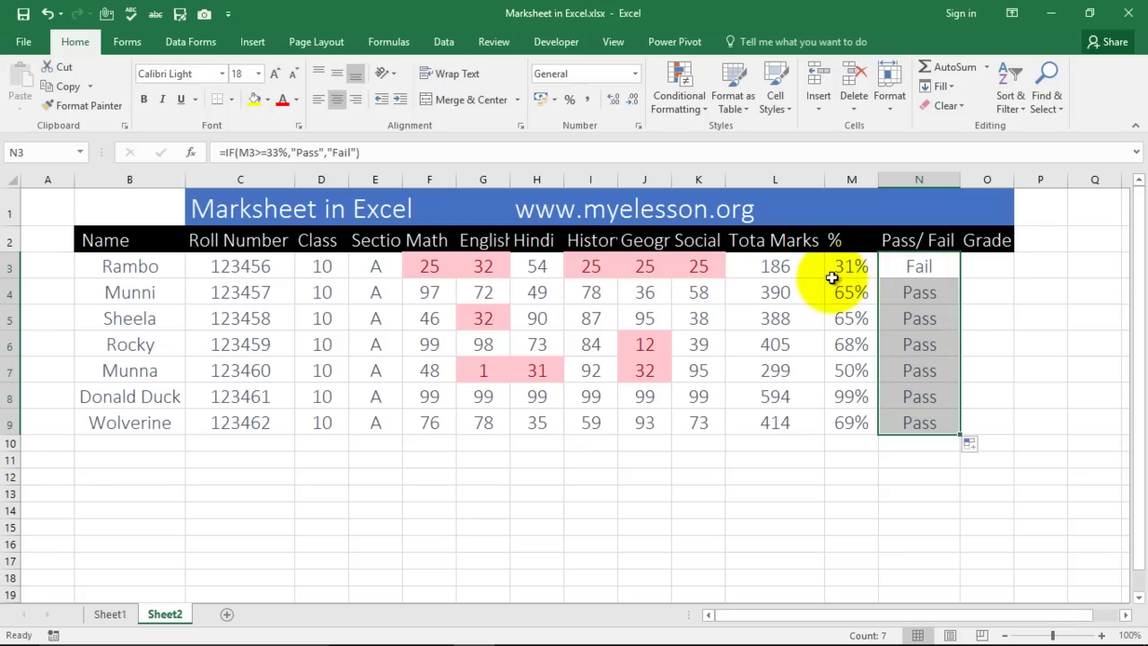
- With O3 selected on Sheet2, examine the nested IF grade formula in N3 of Sheet1 and return to Sheet2
{"action": "left_click", "coordinate": [986, 272]}
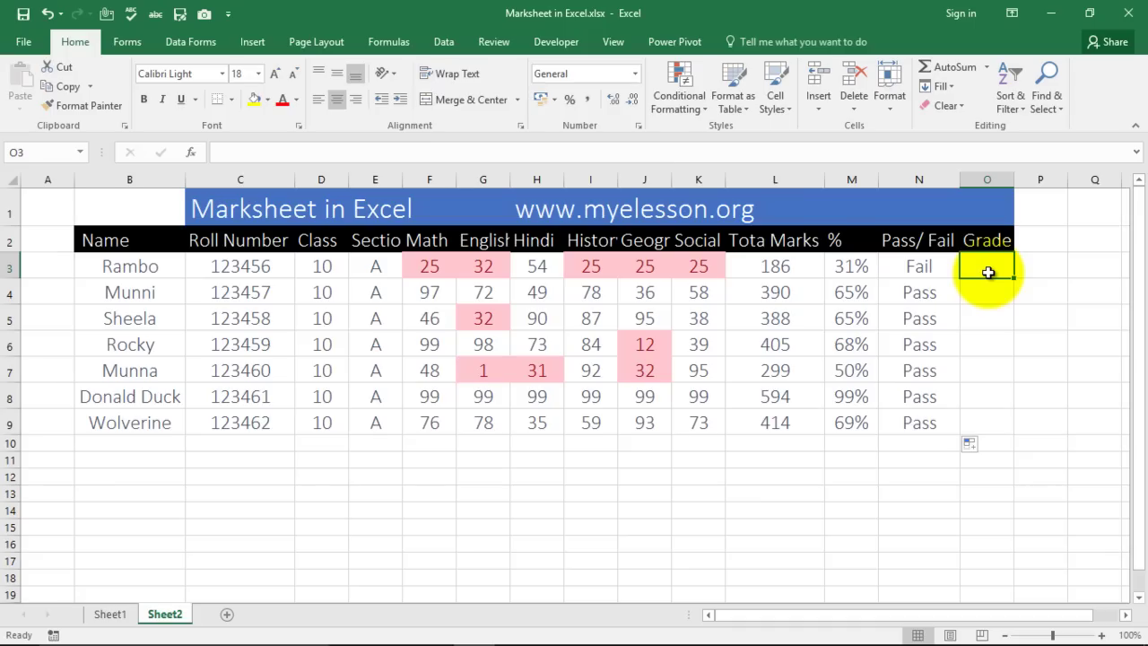
{"action": "left_click", "coordinate": [107, 614]}
{"action": "left_click", "coordinate": [953, 269]}
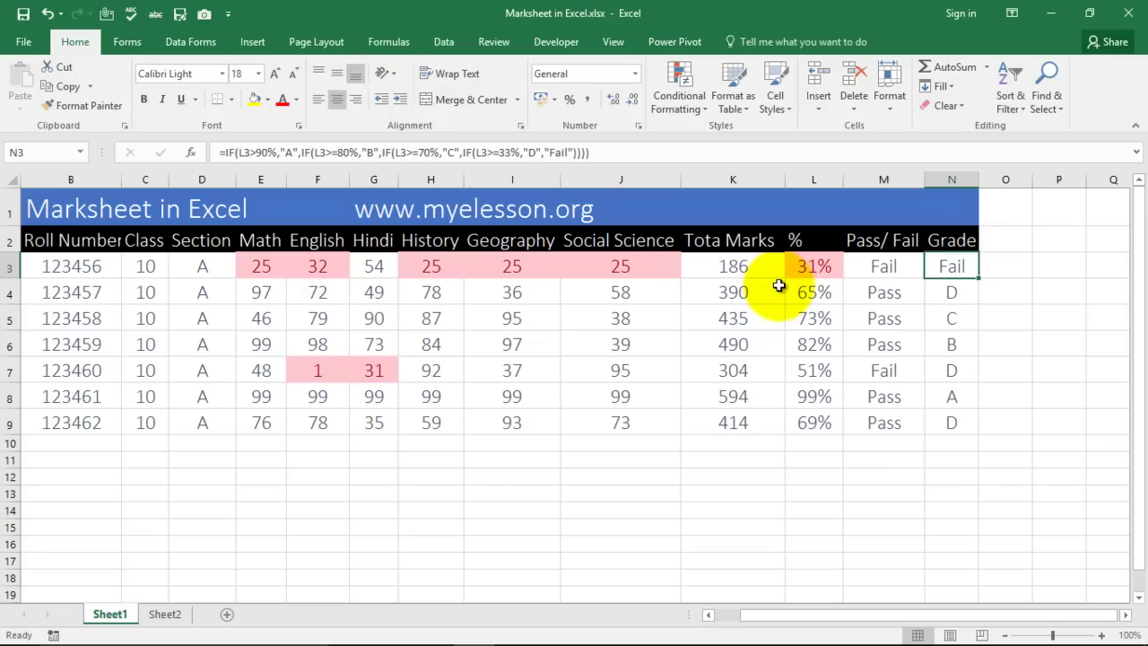
{"action": "key", "text": "F2"}
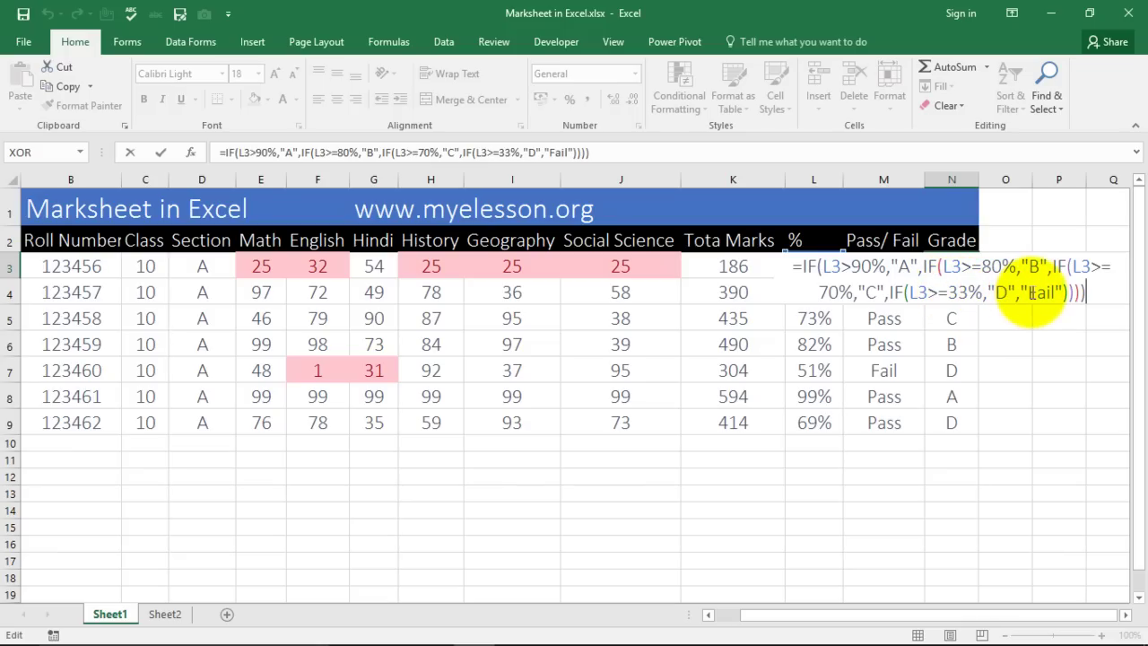
{"action": "key", "text": "ctrl+Return"}
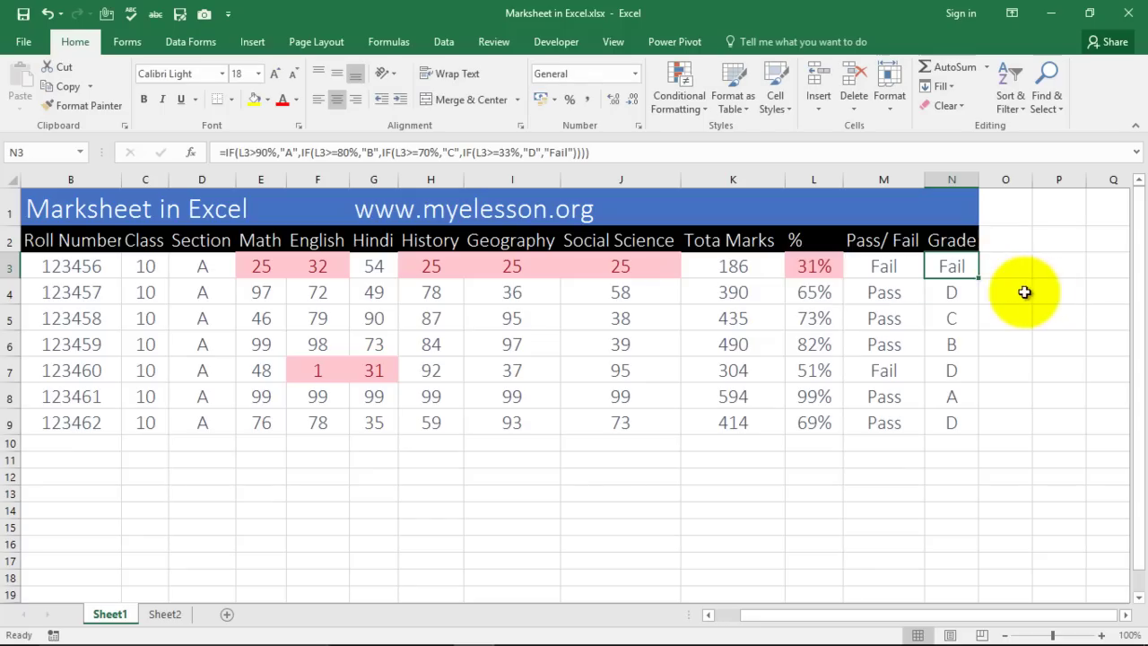
{"action": "left_click", "coordinate": [161, 614]}
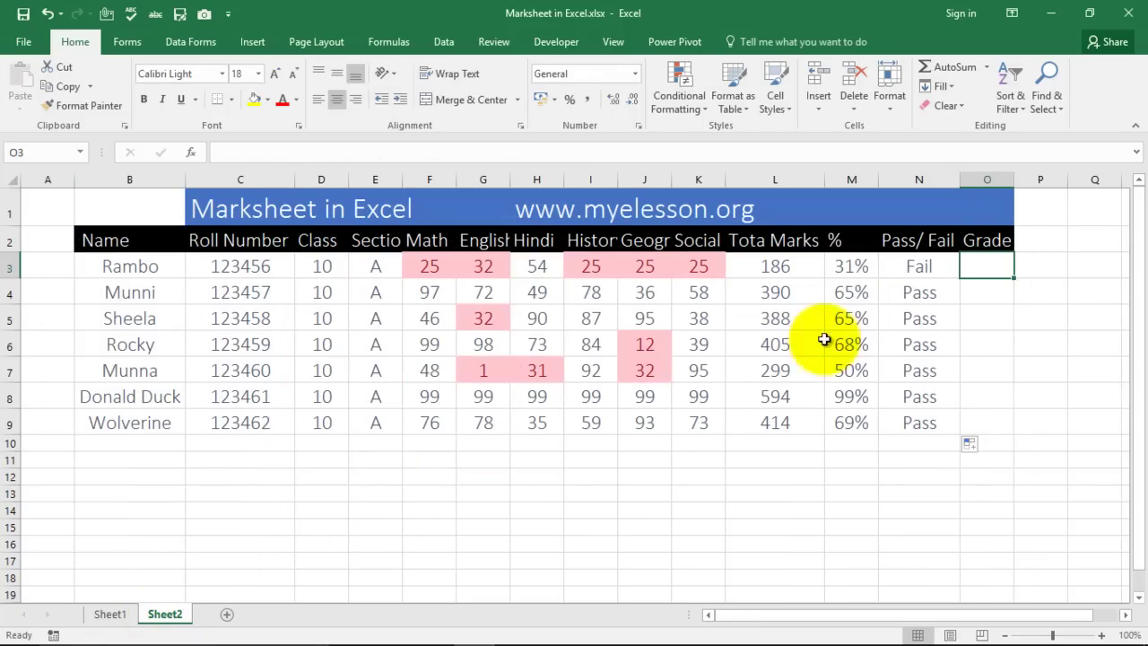
- Start the grade formula in O3 with =IF(M3>=90%,"A", for percentages of at least 90%
{"action": "type", "text": "="}
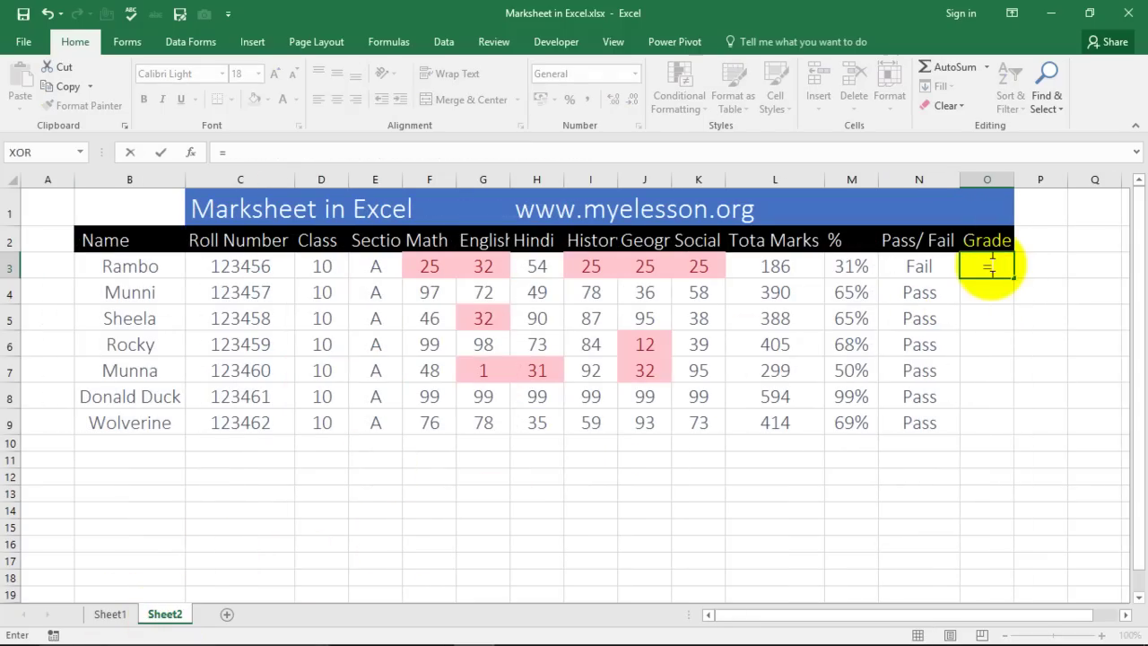
{"action": "type", "text": "IF("}
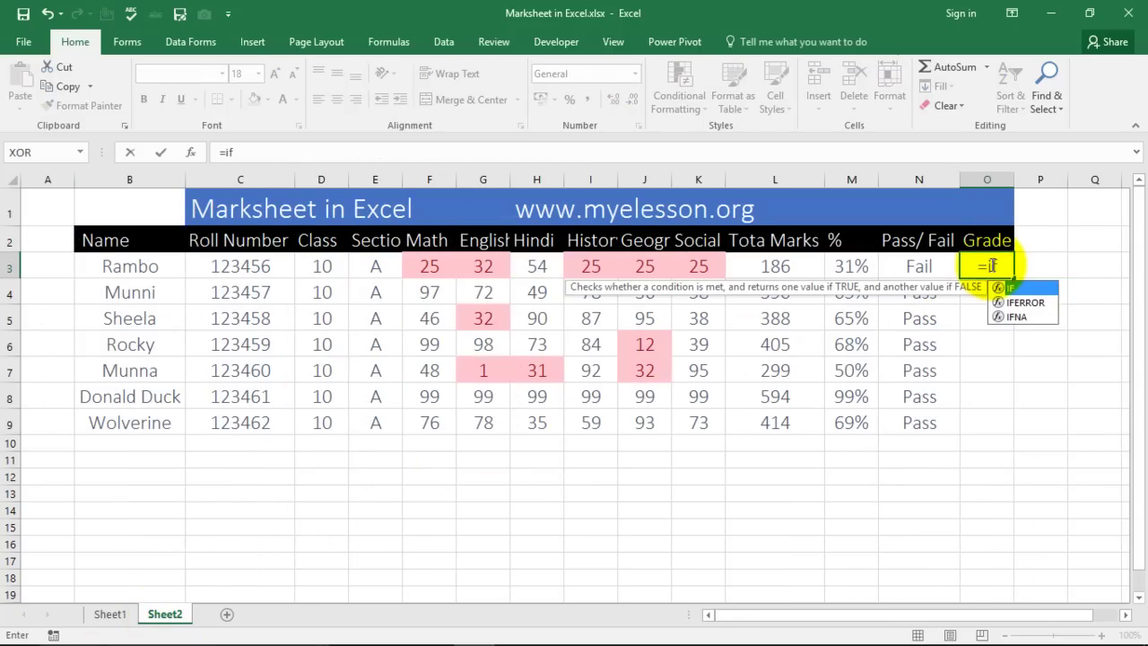
{"action": "left_click", "coordinate": [848, 266]}
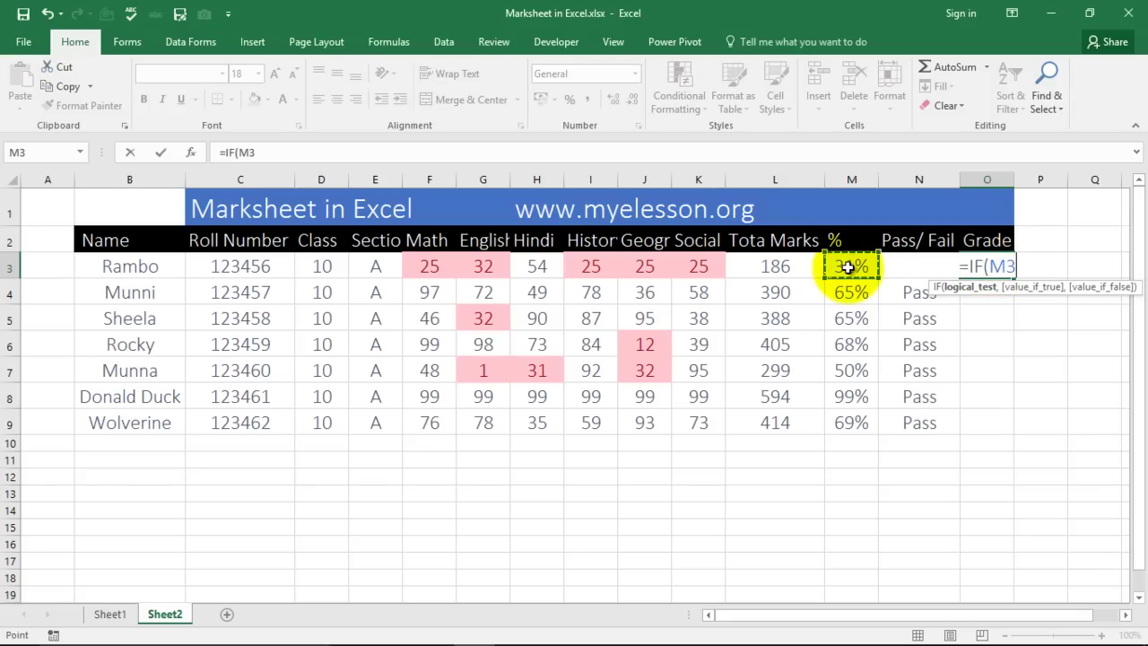
{"action": "type", "text": ">="}
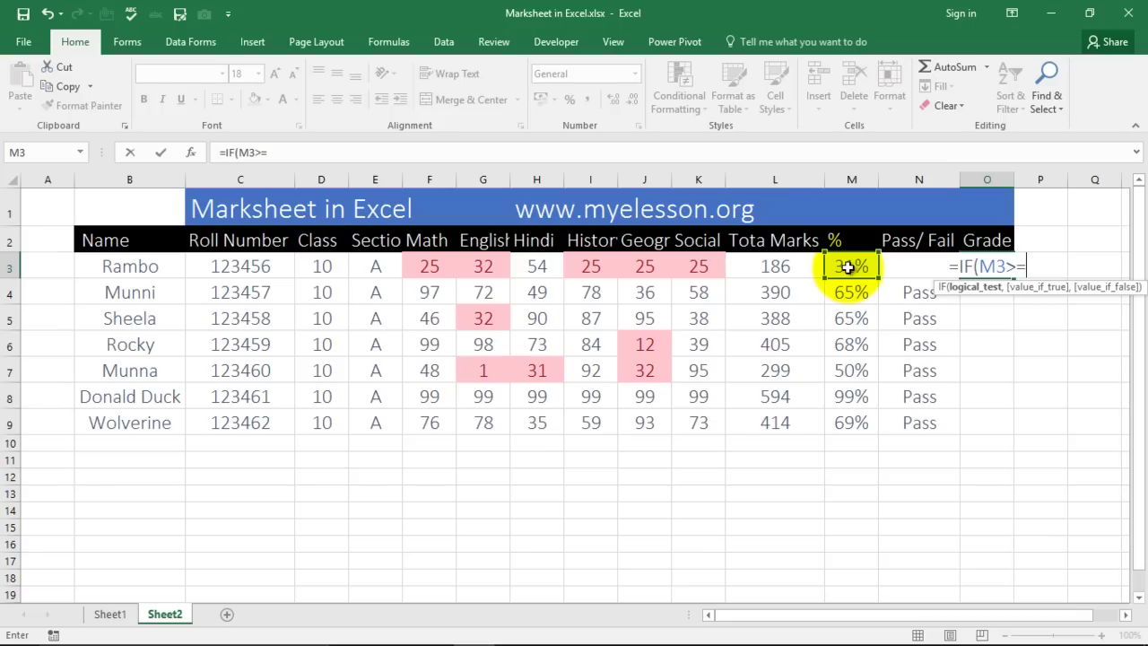
{"action": "type", "text": "9o%"}
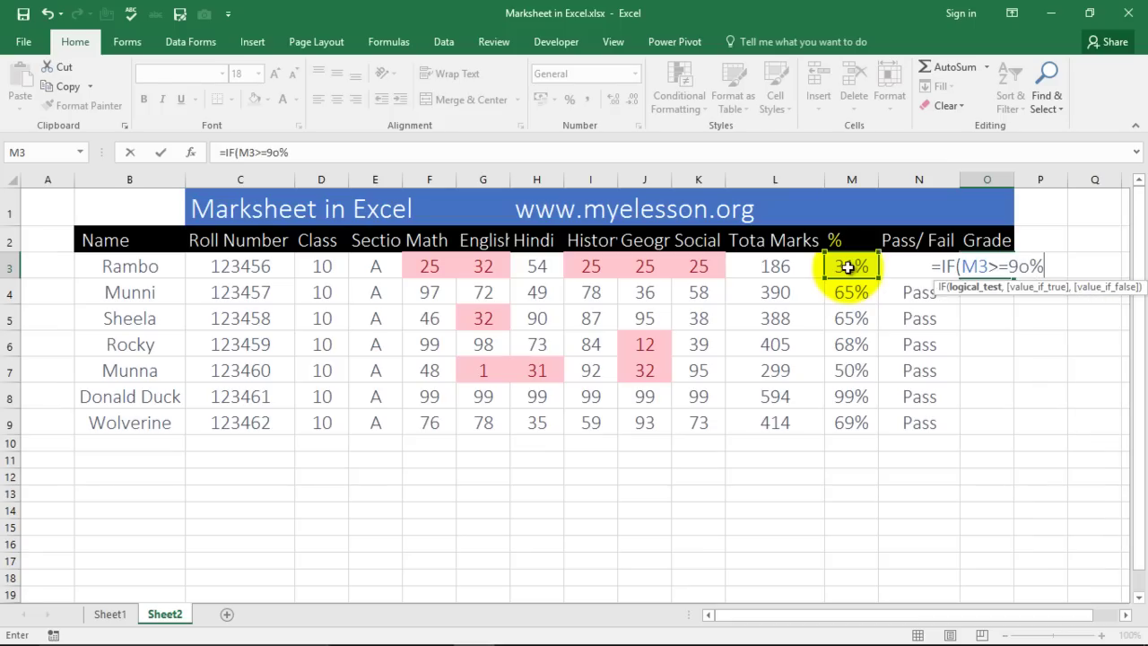
{"action": "key", "text": "BackSpace"}
{"action": "key", "text": "BackSpace"}
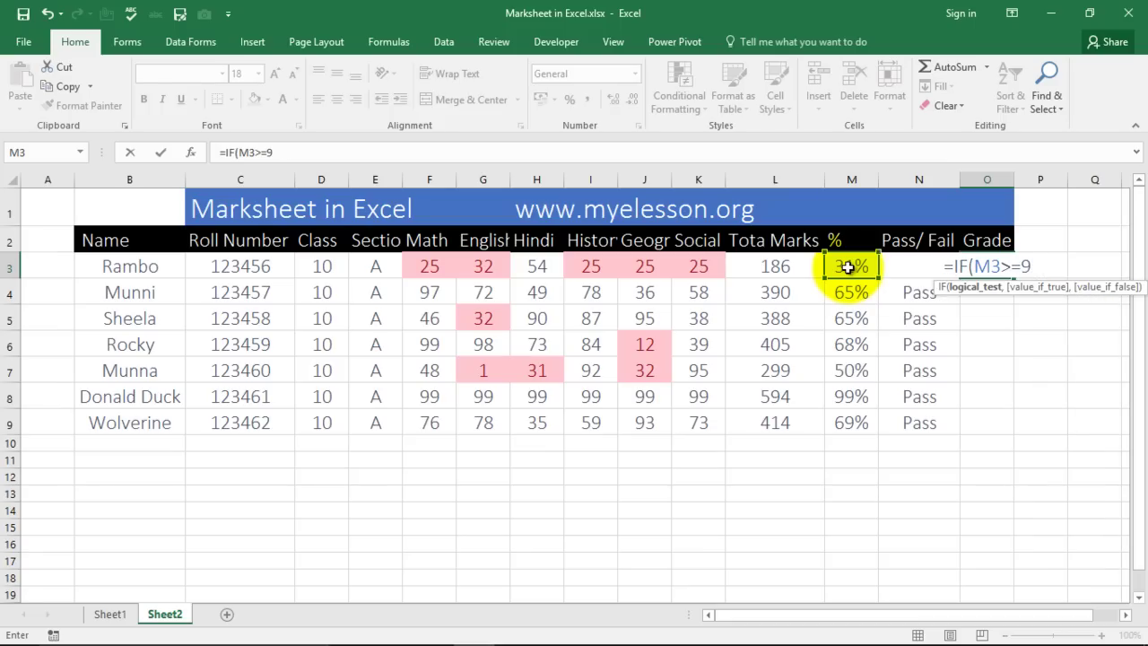
{"action": "type", "text": "0%"}
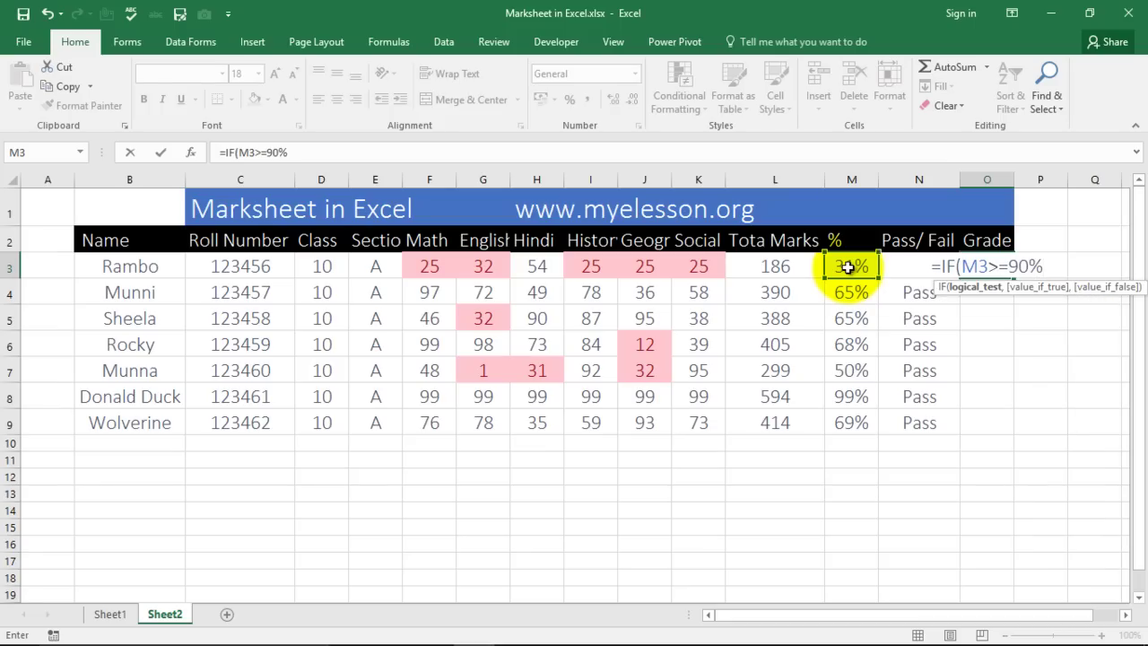
{"action": "type", "text": ","}
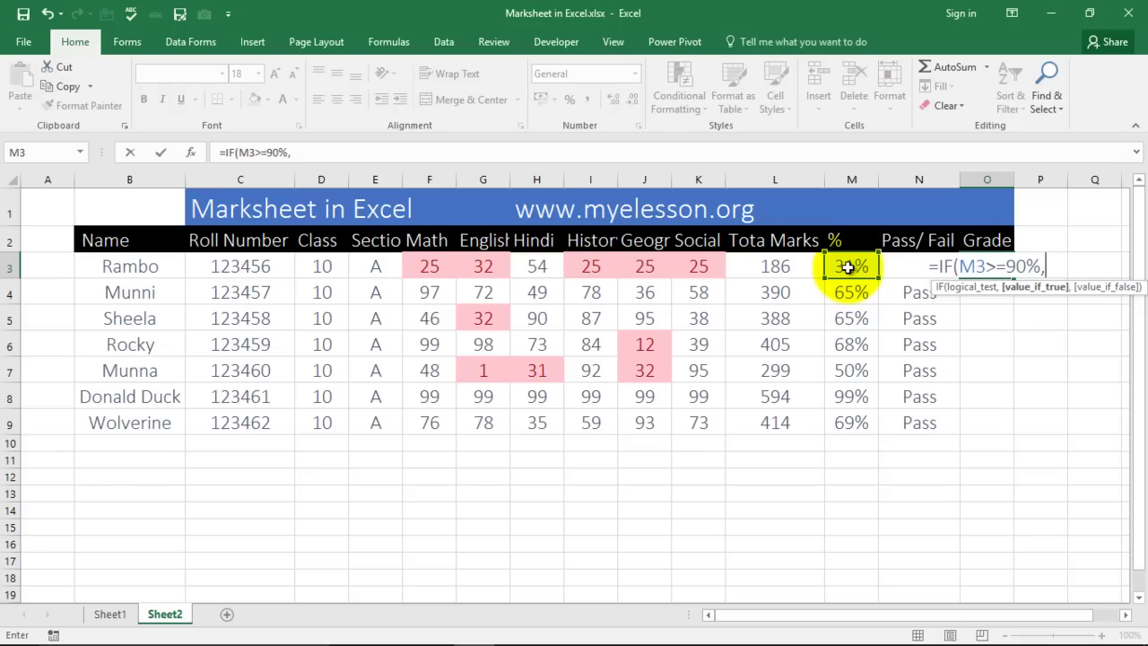
{"action": "type", "text": "\"A"}
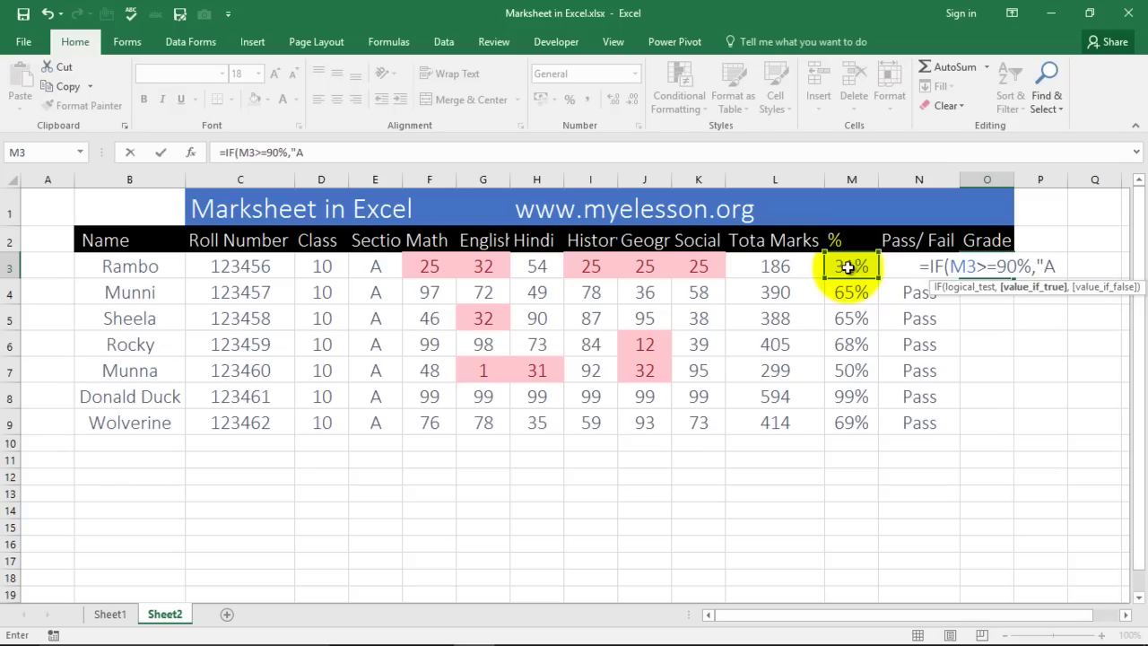
{"action": "type", "text": "\""}
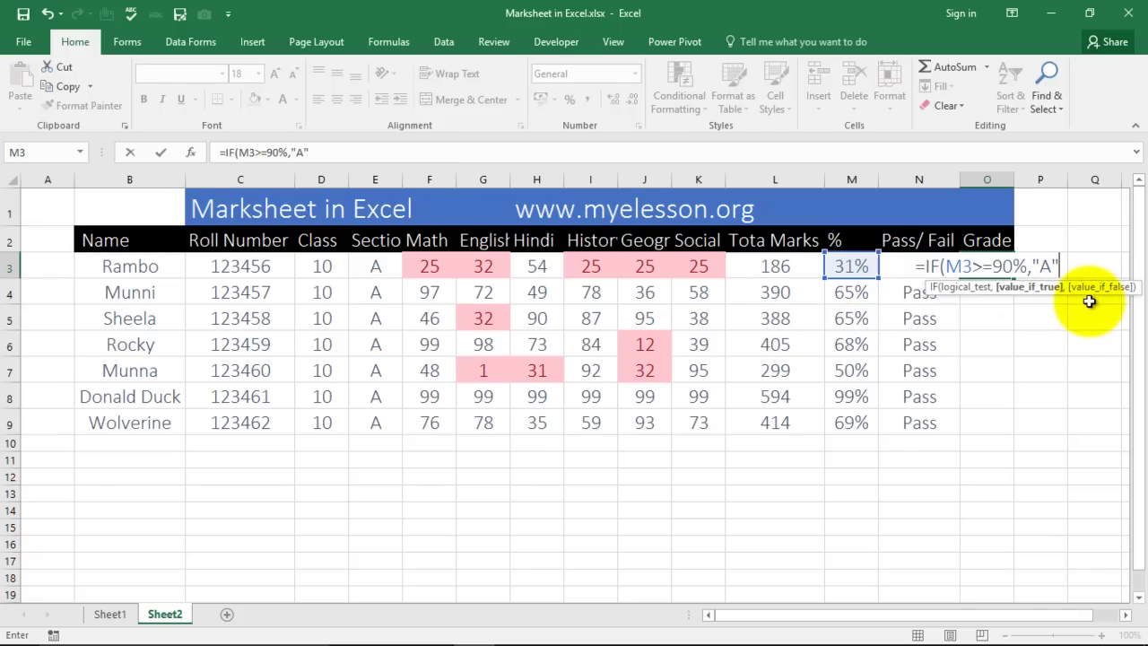
{"action": "type", "text": ","}
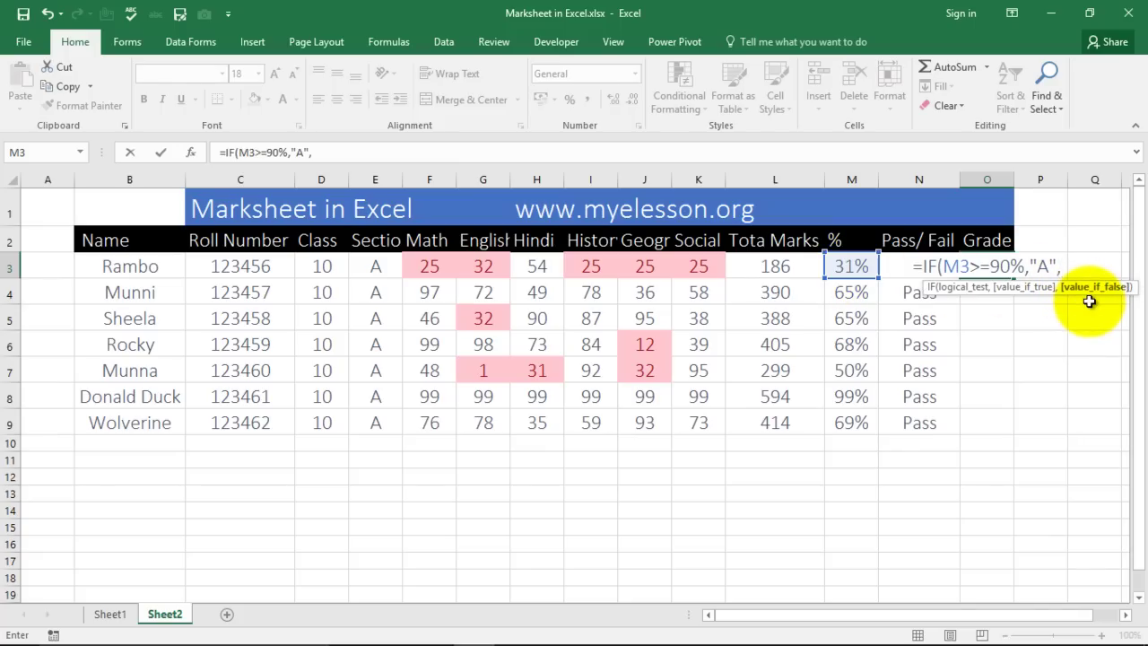
{"action": "type", "text": "if"}
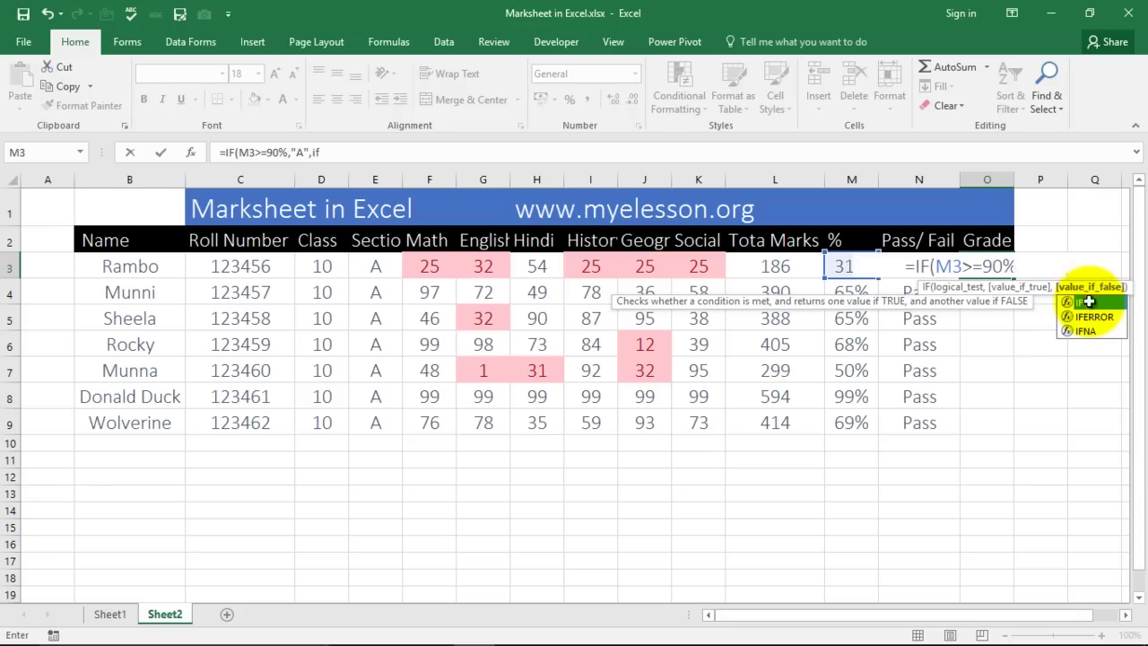
{"action": "type", "text": "("}
{"action": "left_click", "coordinate": [847, 266]}
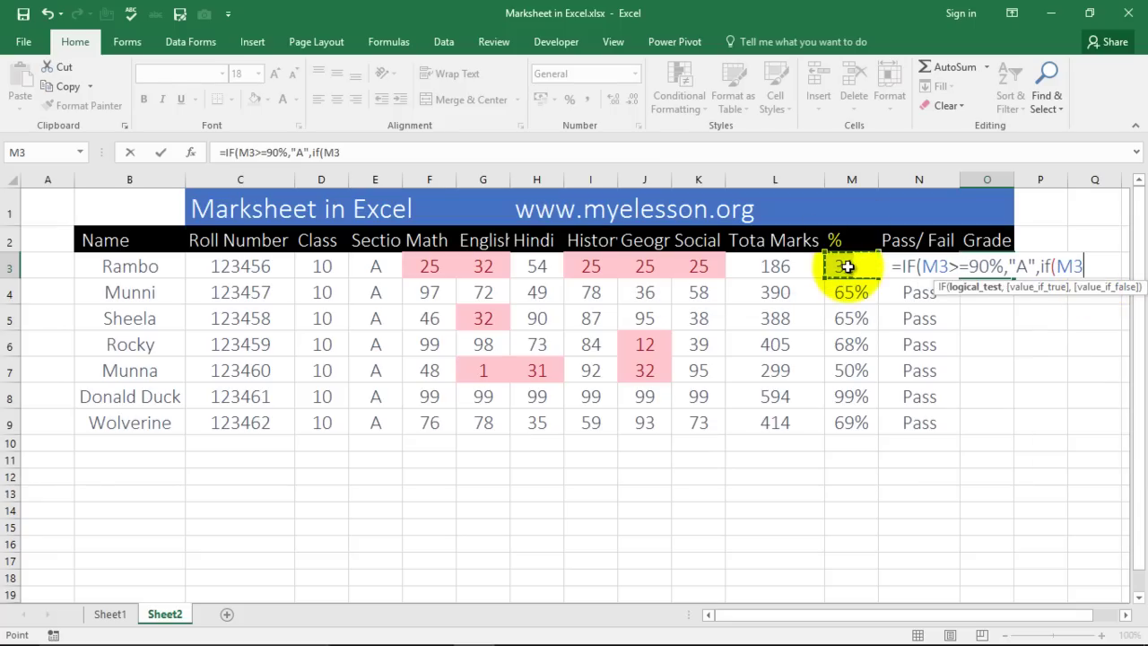
{"action": "type", "text": ">="}
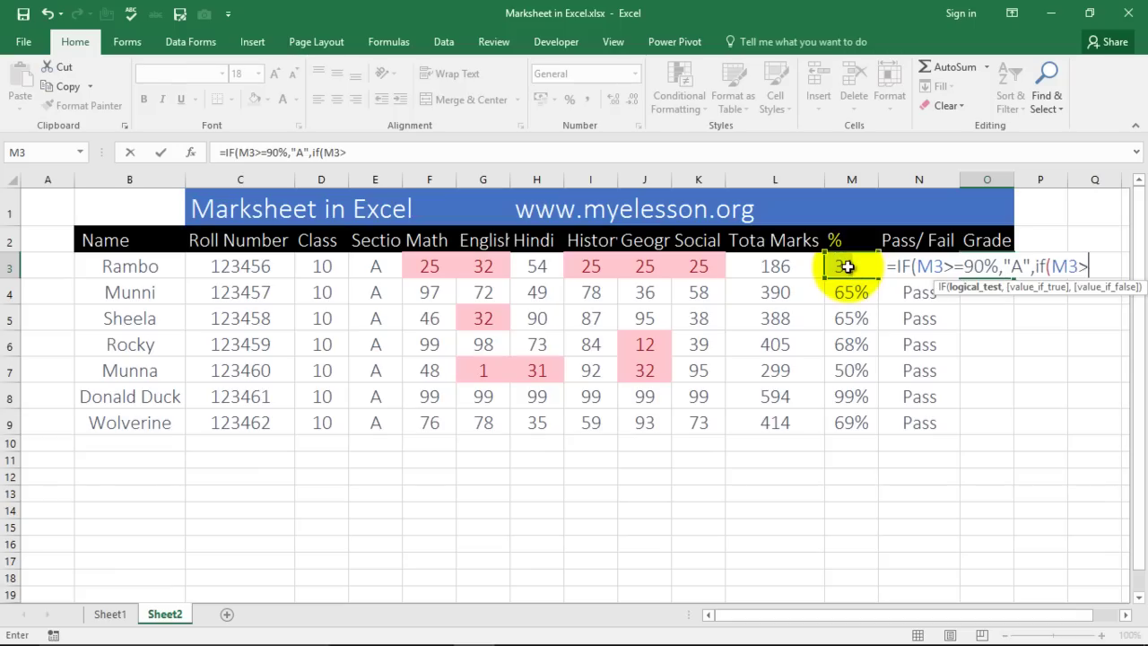
{"action": "type", "text": "80"}
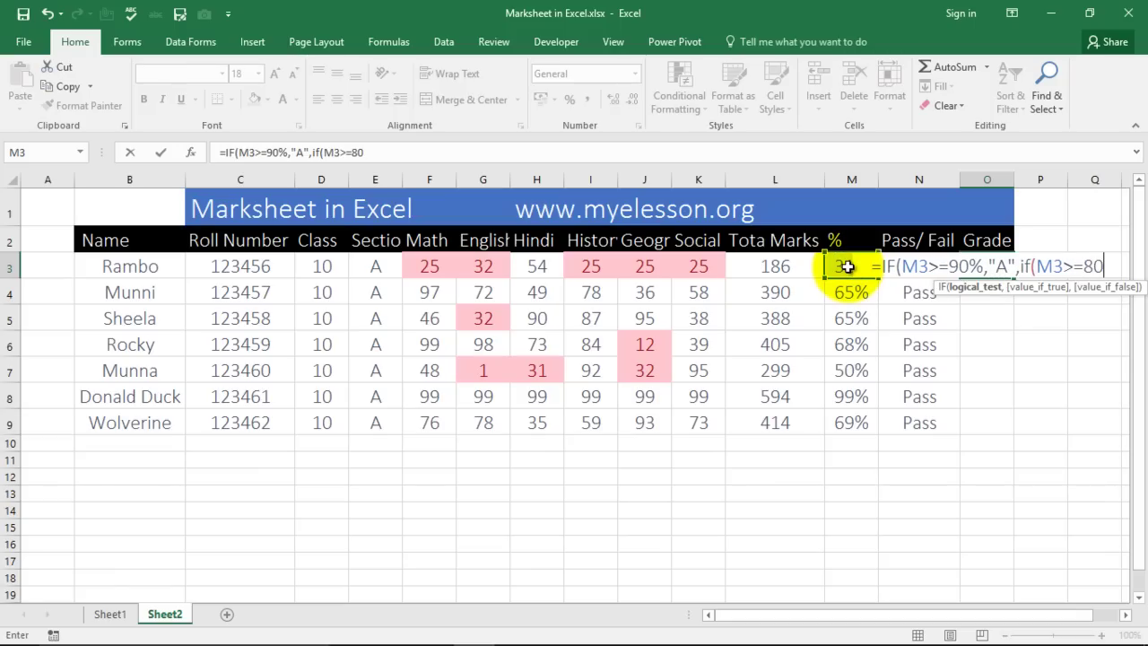
{"action": "type", "text": "%,\""}
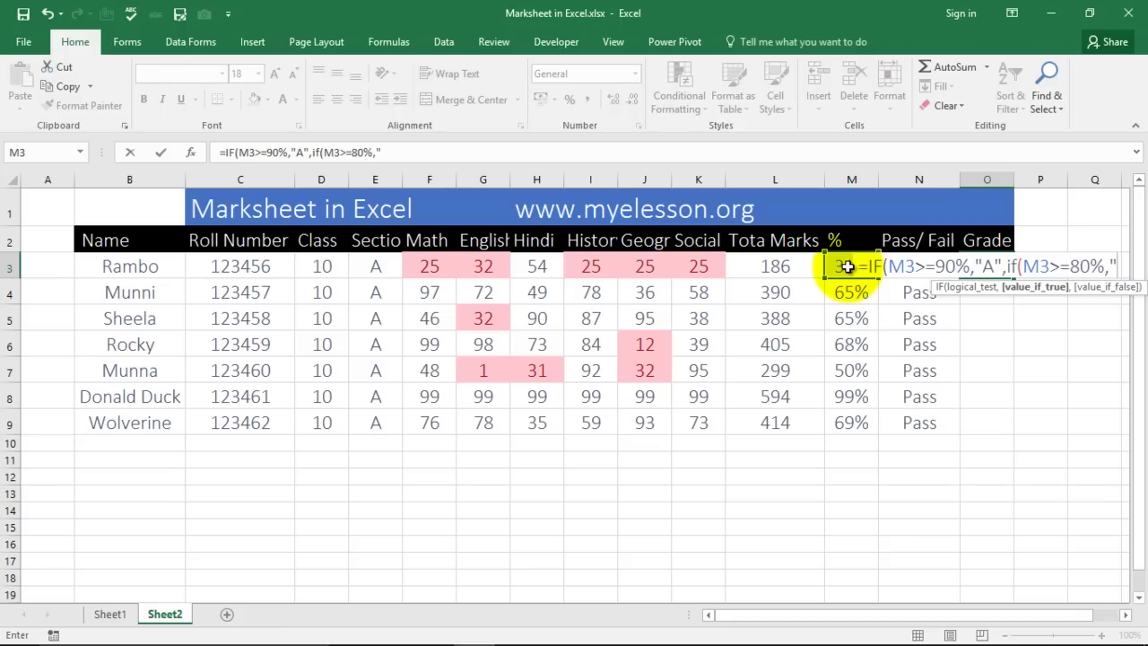
{"action": "type", "text": "B"}
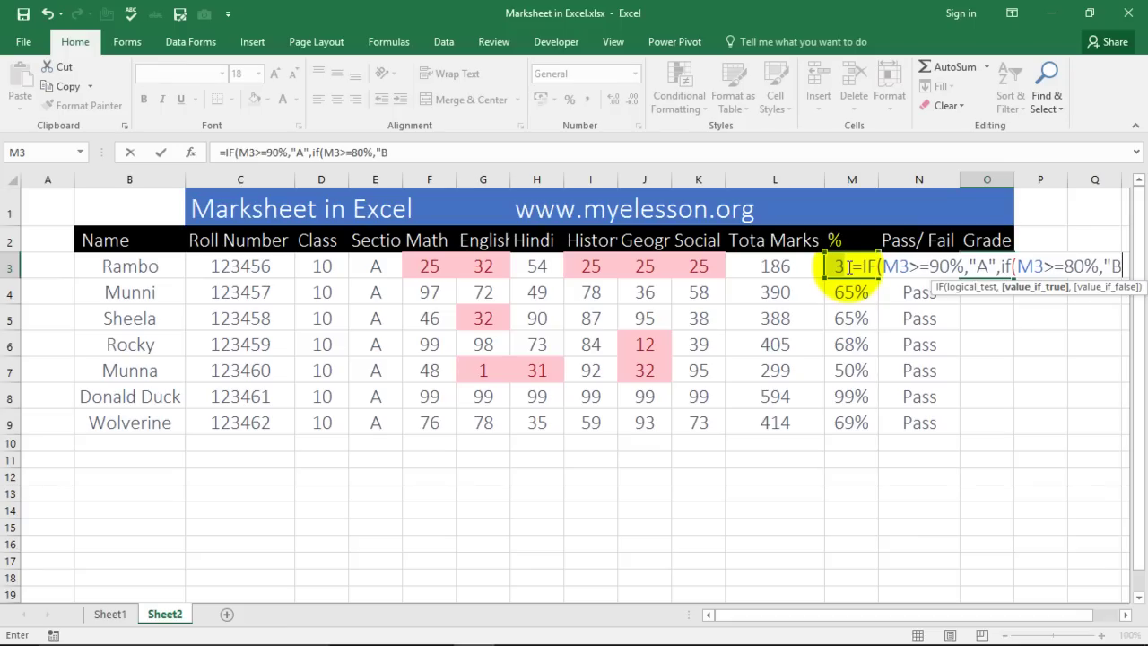
{"action": "type", "text": "\""}
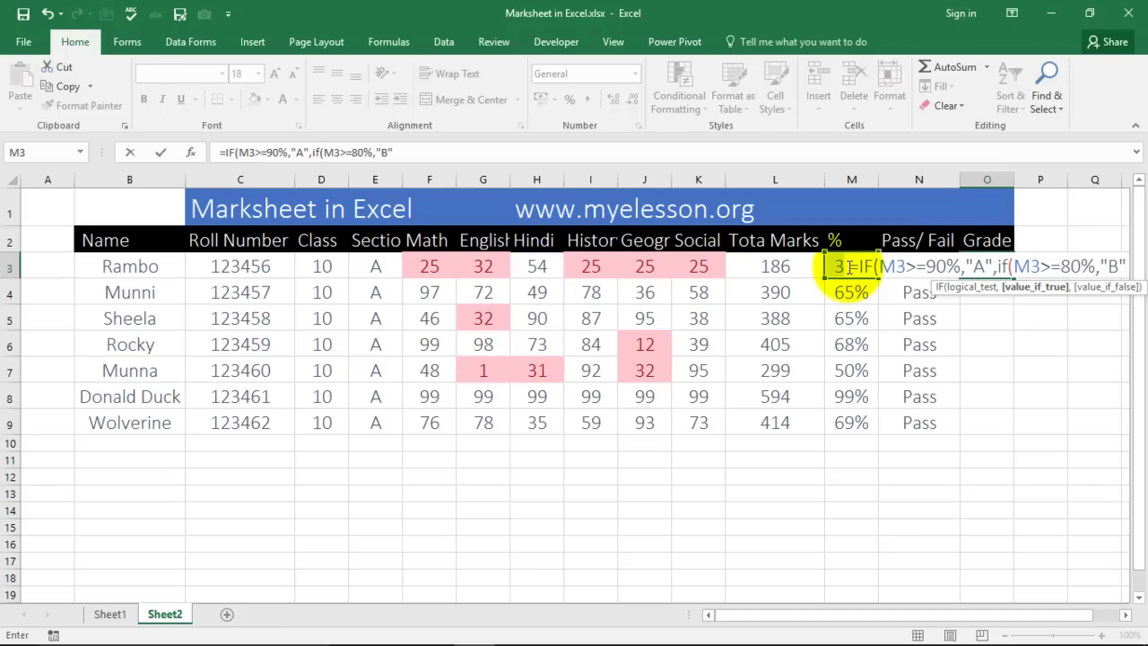
{"action": "type", "text": ",if"}
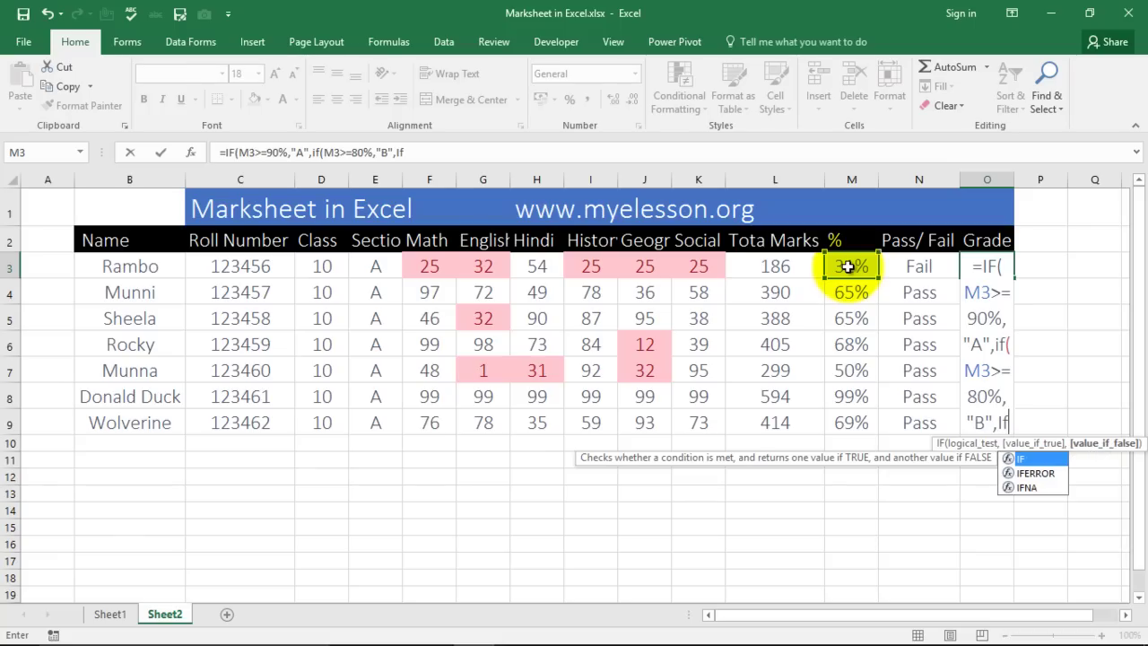
{"action": "type", "text": "("}
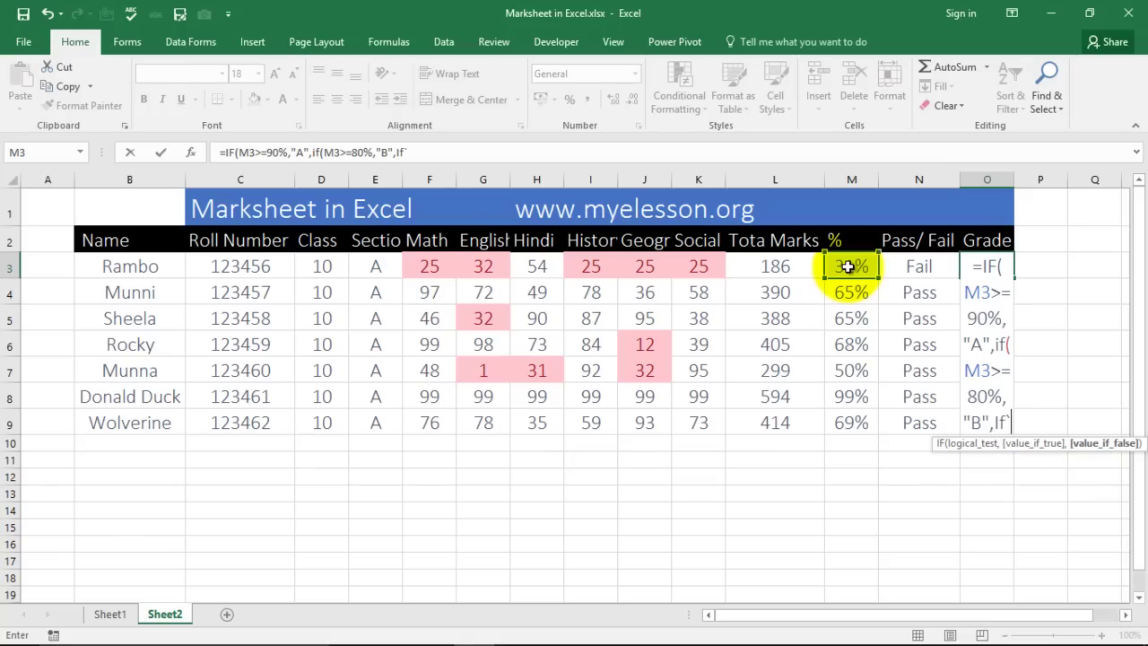
{"action": "key", "text": "Escape"}
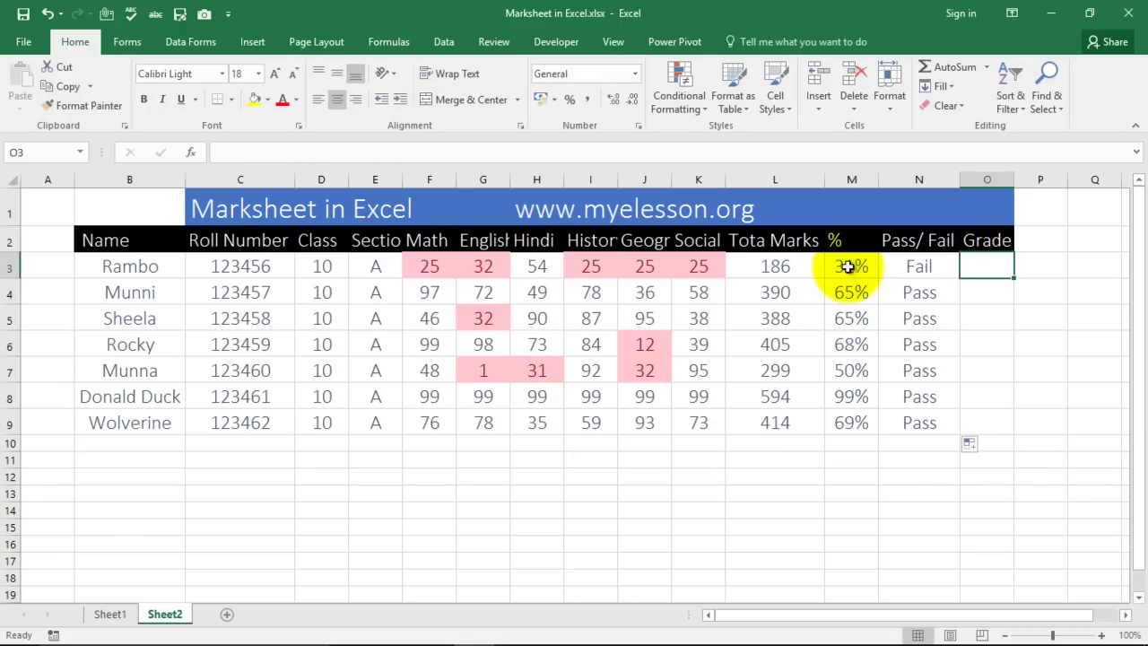
- Copy the nested IF grade formula from N3 of Sheet1 into O3 of Sheet2 and fill it down to O9
{"action": "left_click", "coordinate": [110, 613]}
{"action": "key", "text": "ctrl+c"}
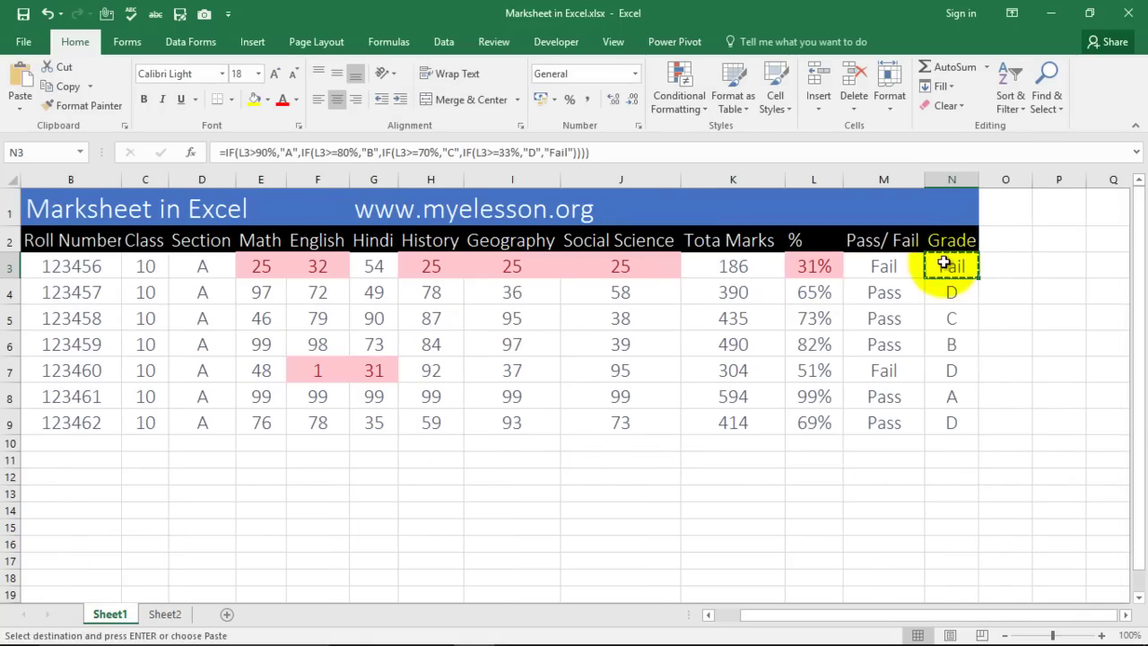
{"action": "left_click", "coordinate": [165, 615]}
{"action": "left_click", "coordinate": [983, 263]}
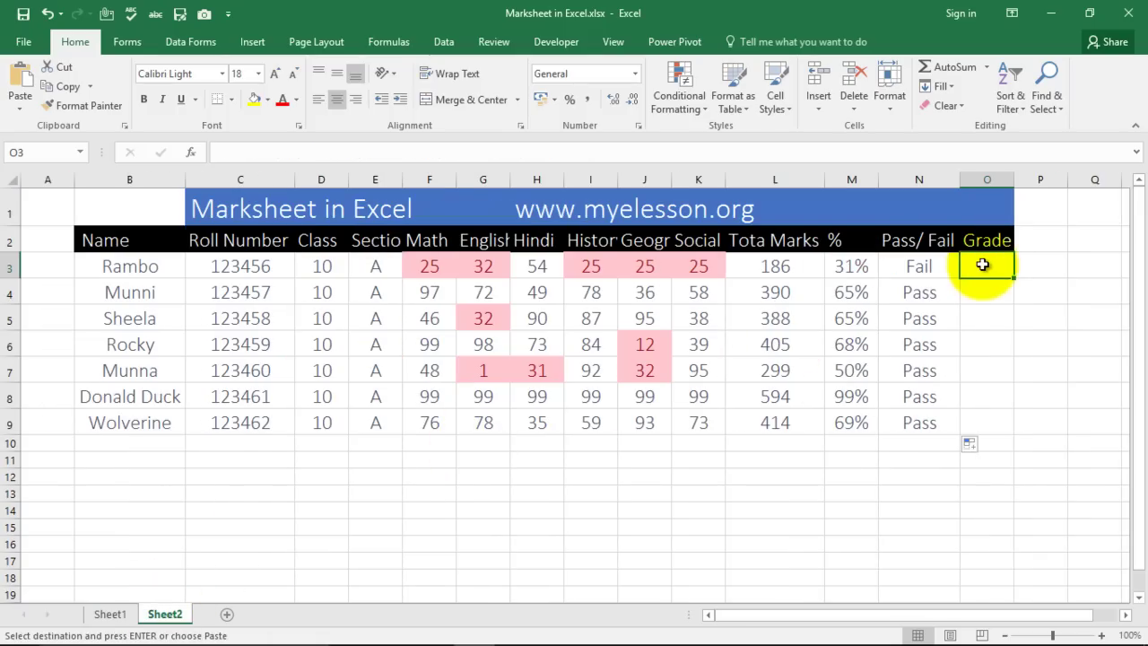
{"action": "key", "text": "ctrl+v"}
{"action": "left_click_drag", "start_coordinate": [1014, 278], "coordinate": [1016, 436]}
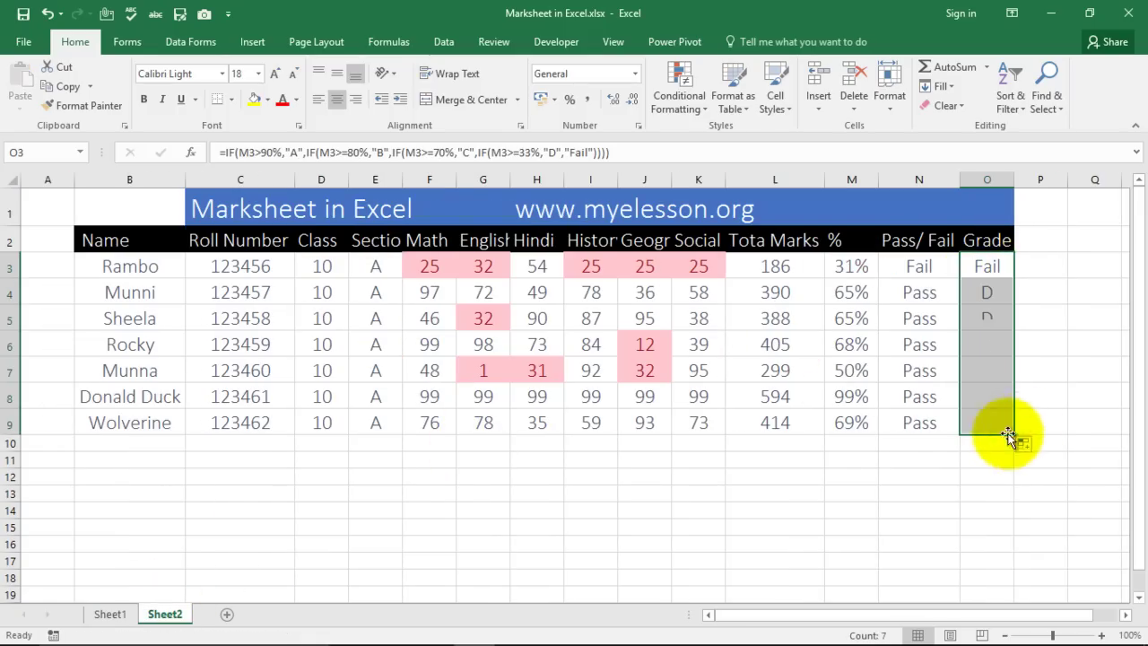
{"action": "double_click", "coordinate": [986, 266]}
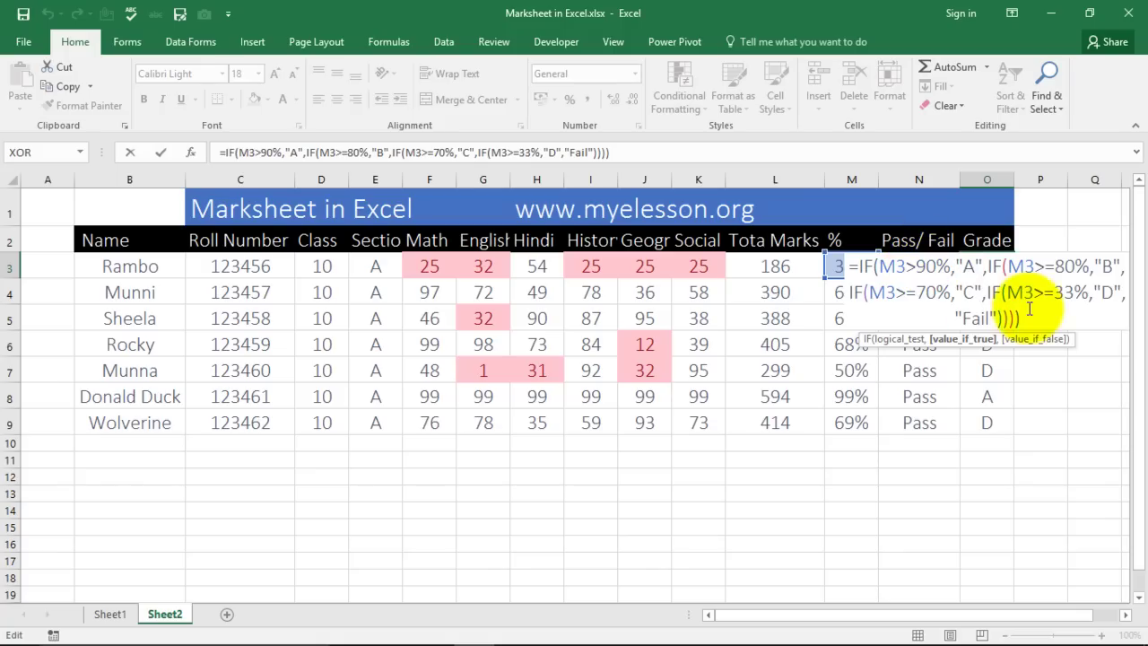
{"action": "key", "text": "Escape"}
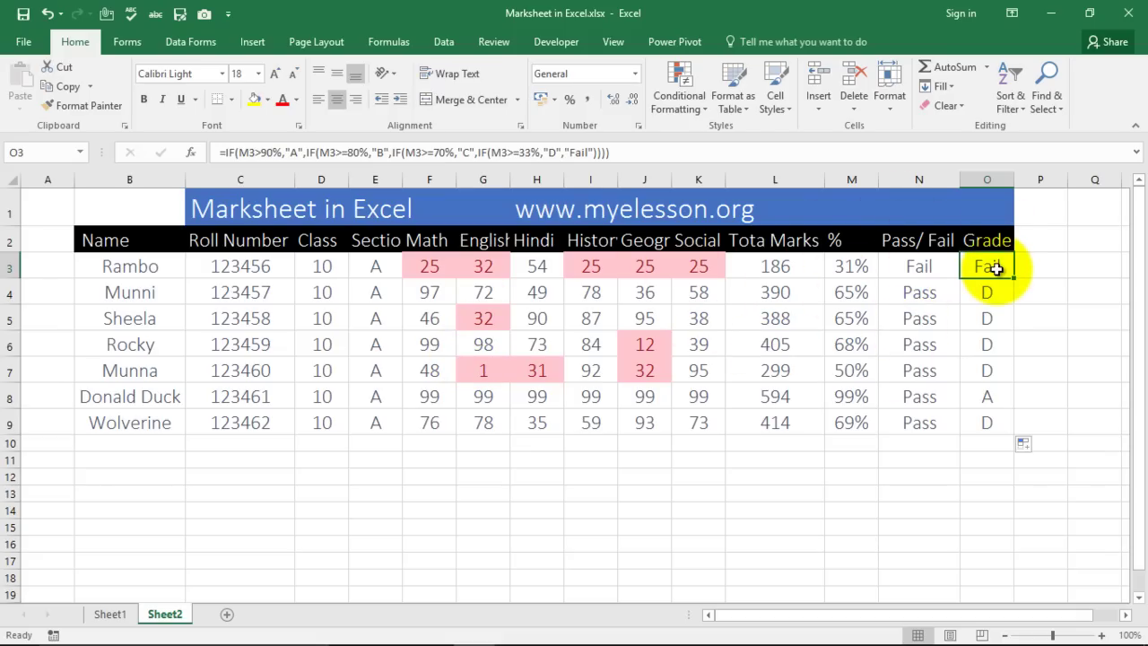
- Add filters to the header row B2:O2 of the marksheet
{"action": "left_click_drag", "start_coordinate": [99, 240], "coordinate": [1006, 237]}
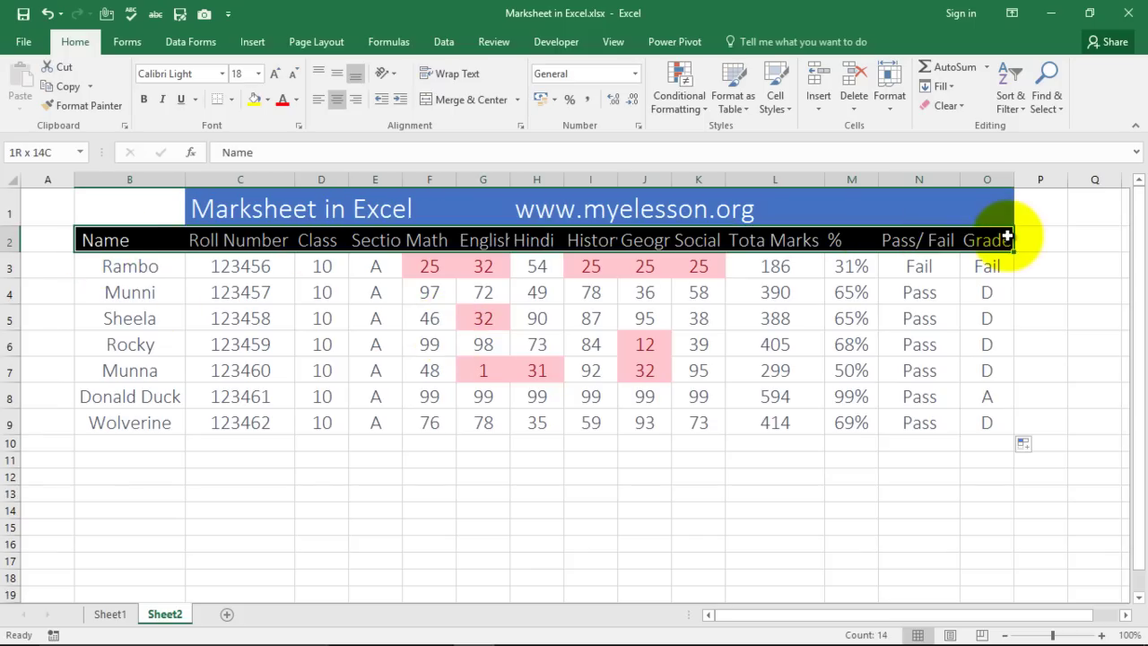
{"action": "left_click", "coordinate": [1005, 97]}
{"action": "left_click", "coordinate": [1028, 184]}
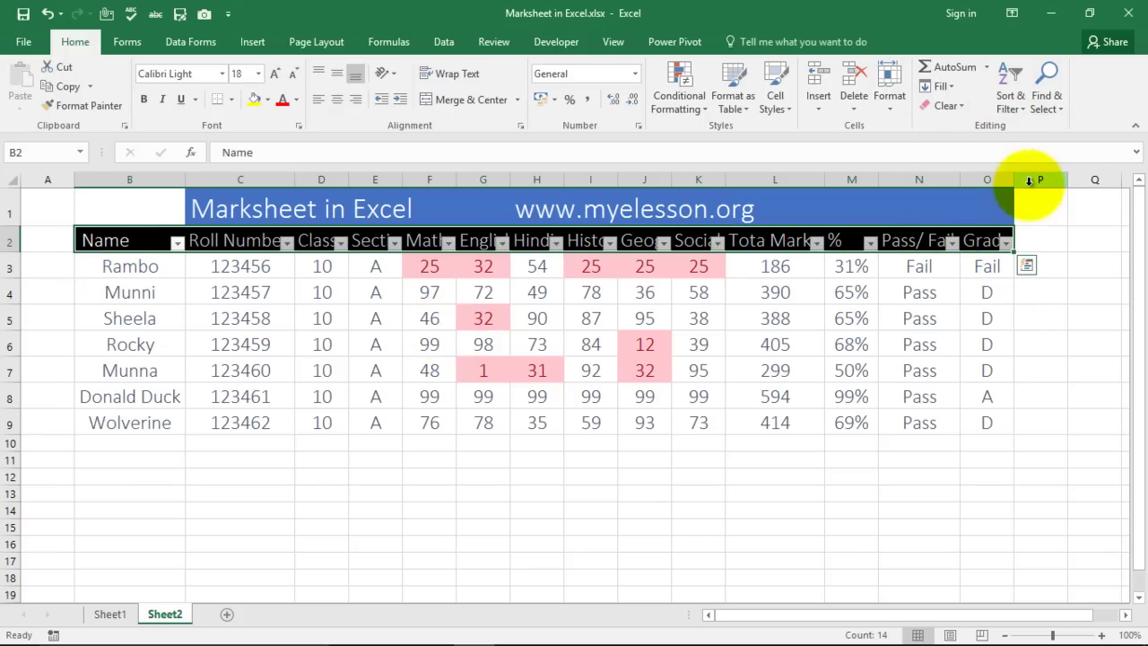
- Filter the Pass/Fail column to show only the students marked Fail
{"action": "left_click", "coordinate": [952, 243]}
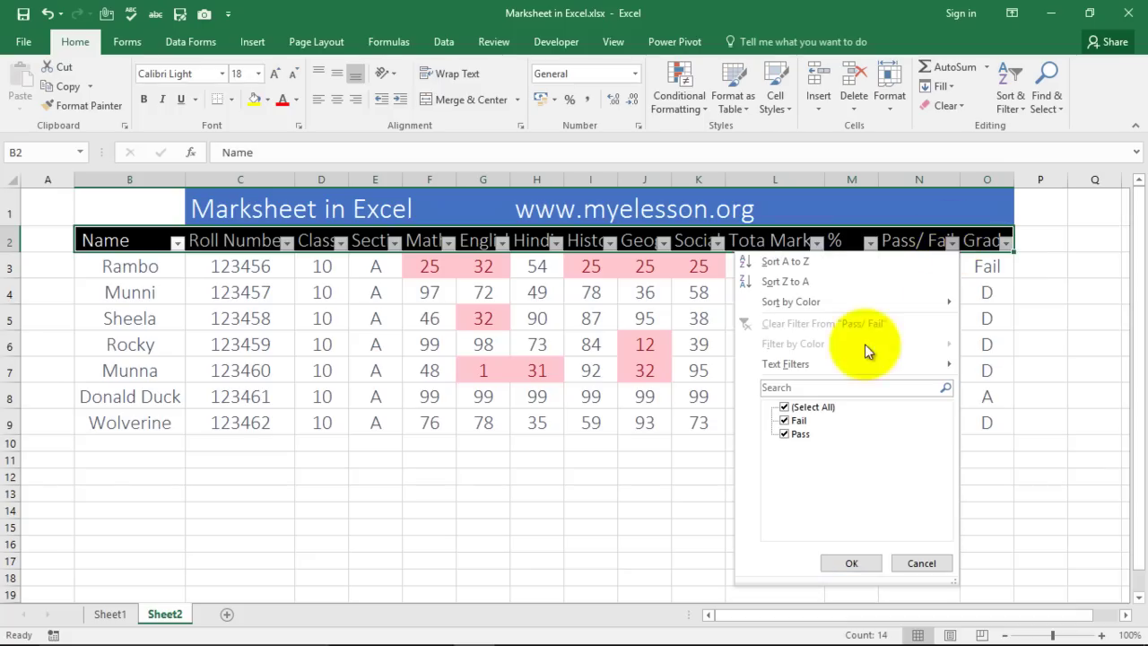
{"action": "left_click", "coordinate": [809, 409]}
{"action": "left_click", "coordinate": [799, 420]}
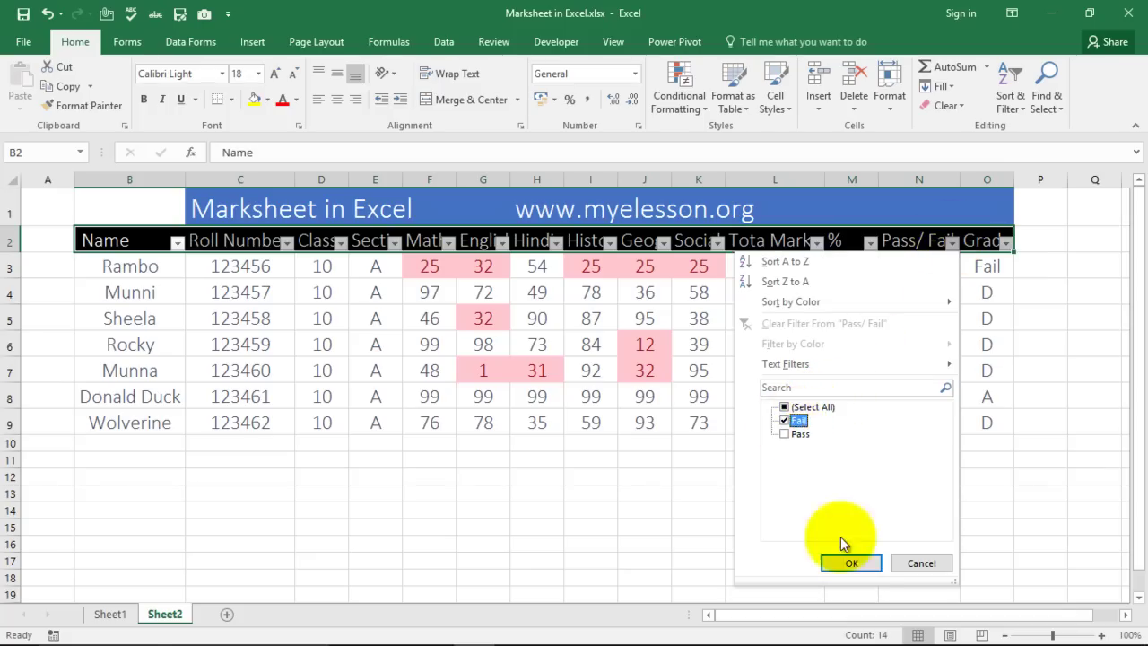
{"action": "left_click", "coordinate": [852, 562]}
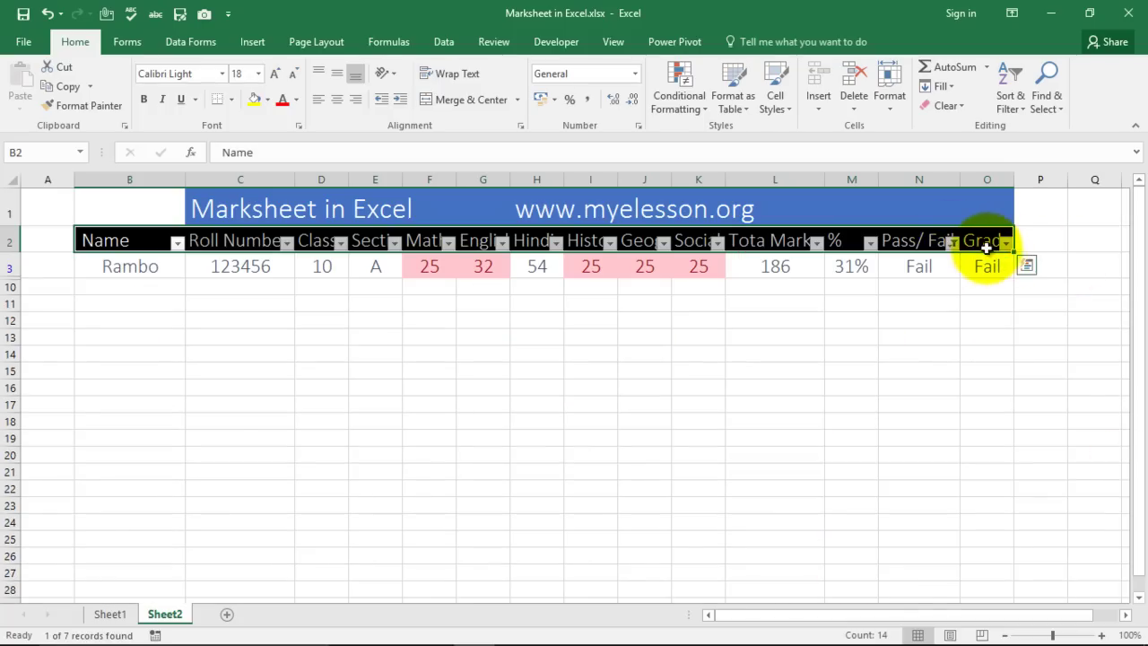
- Filter the Grade column to Fail as well, within the already filtered rows
{"action": "left_click", "coordinate": [1005, 243]}
{"action": "left_click", "coordinate": [843, 408]}
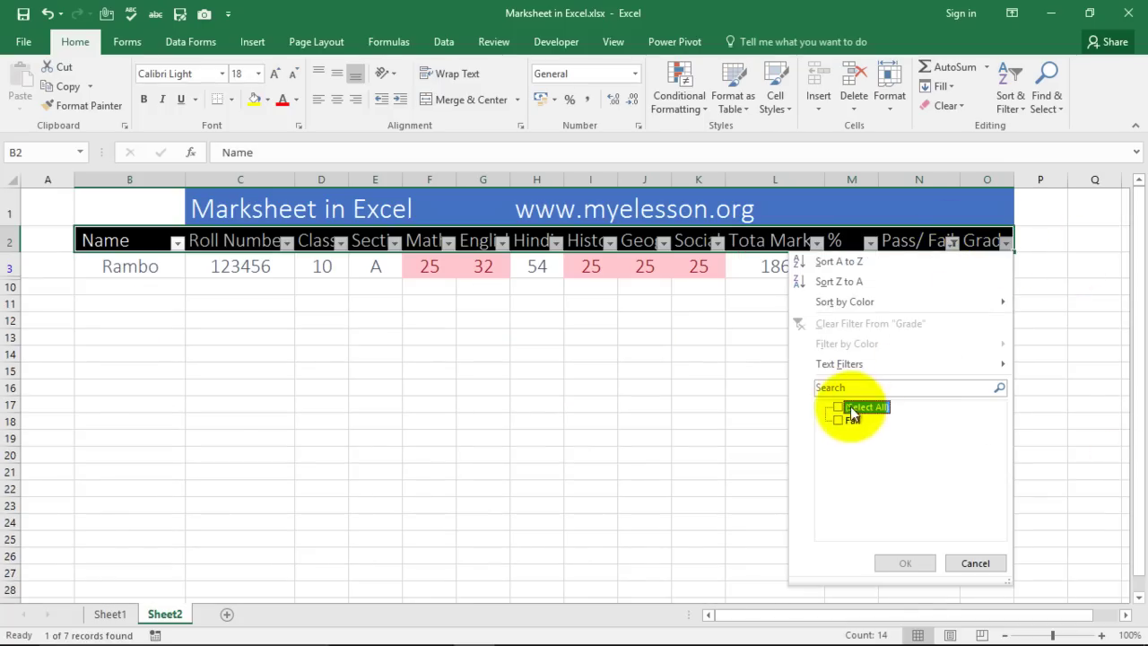
{"action": "left_click", "coordinate": [847, 421]}
{"action": "left_click", "coordinate": [905, 562]}
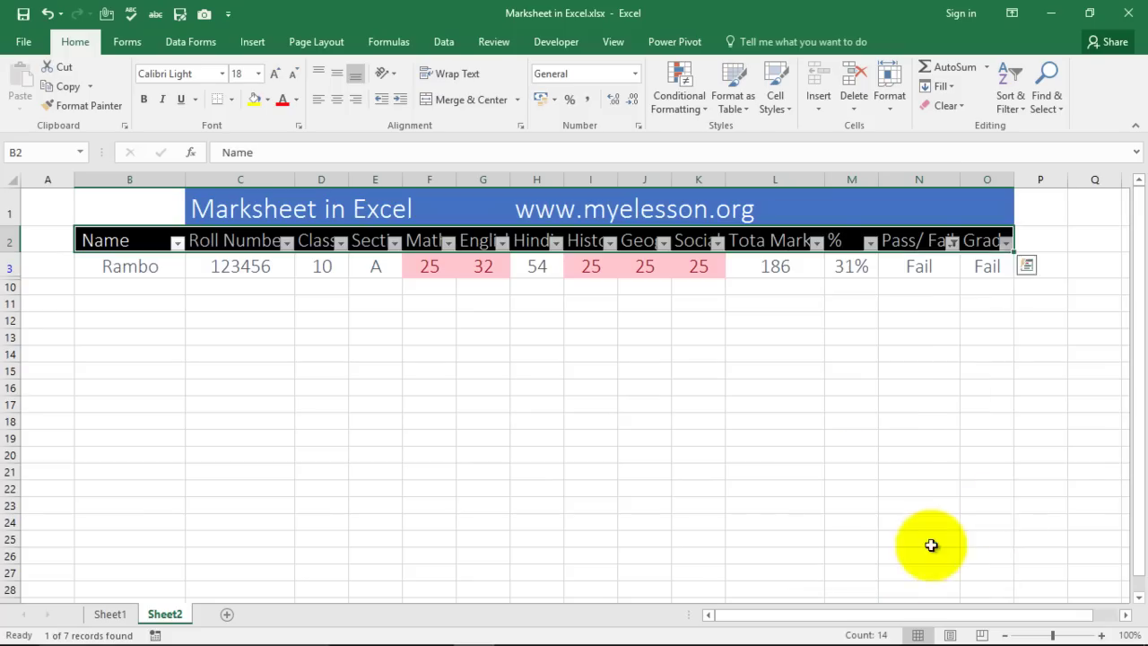
{"action": "left_click", "coordinate": [1076, 438]}
- Show all Pass/Fail entries again by selecting every value in that column's filter
{"action": "left_click", "coordinate": [953, 244]}
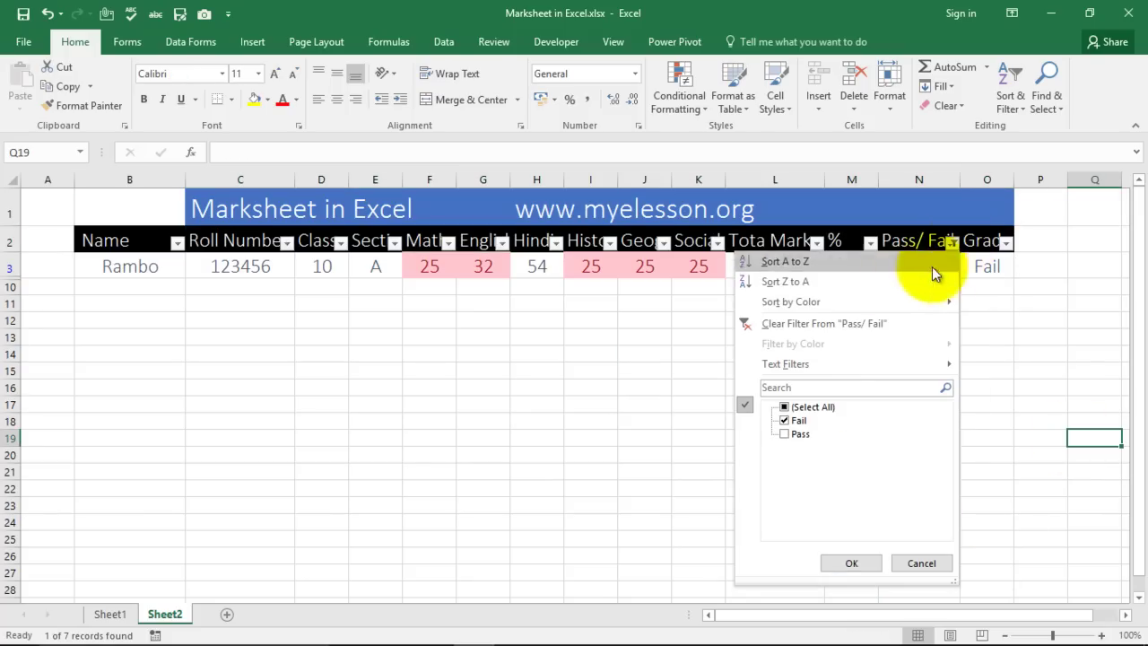
{"action": "left_click", "coordinate": [785, 407]}
{"action": "left_click", "coordinate": [838, 560]}
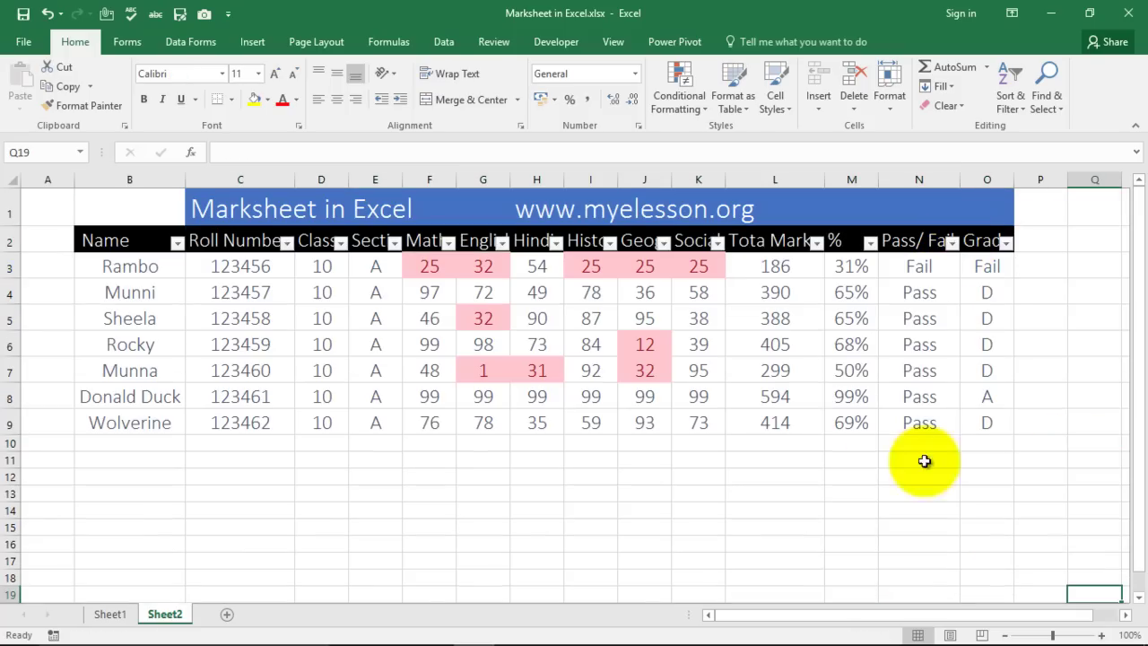
- Filter the Grade column to show only the students with grade D
{"action": "left_click", "coordinate": [1005, 243]}
{"action": "left_click", "coordinate": [843, 408]}
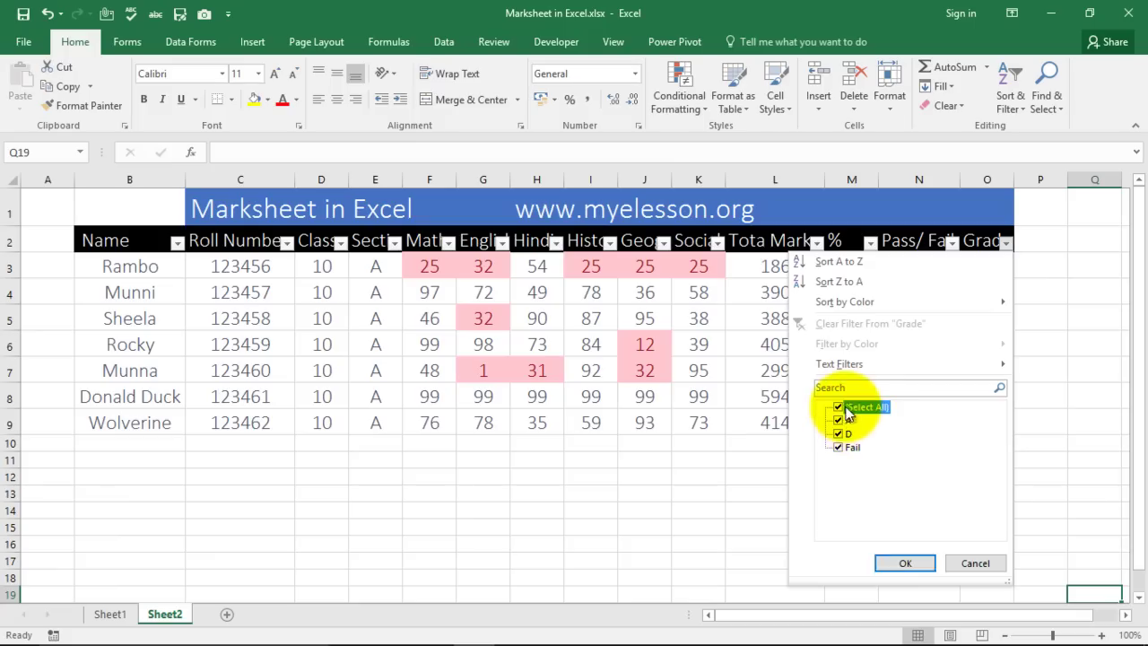
{"action": "left_click", "coordinate": [837, 434]}
{"action": "left_click", "coordinate": [905, 562]}
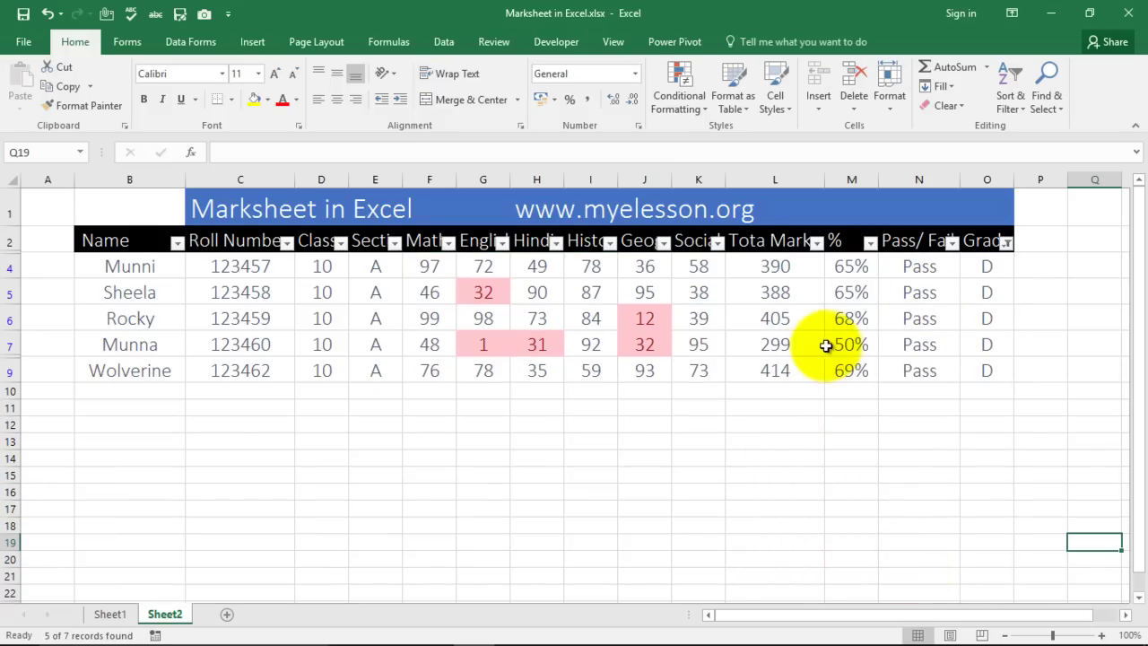
{"action": "left_click", "coordinate": [685, 481]}
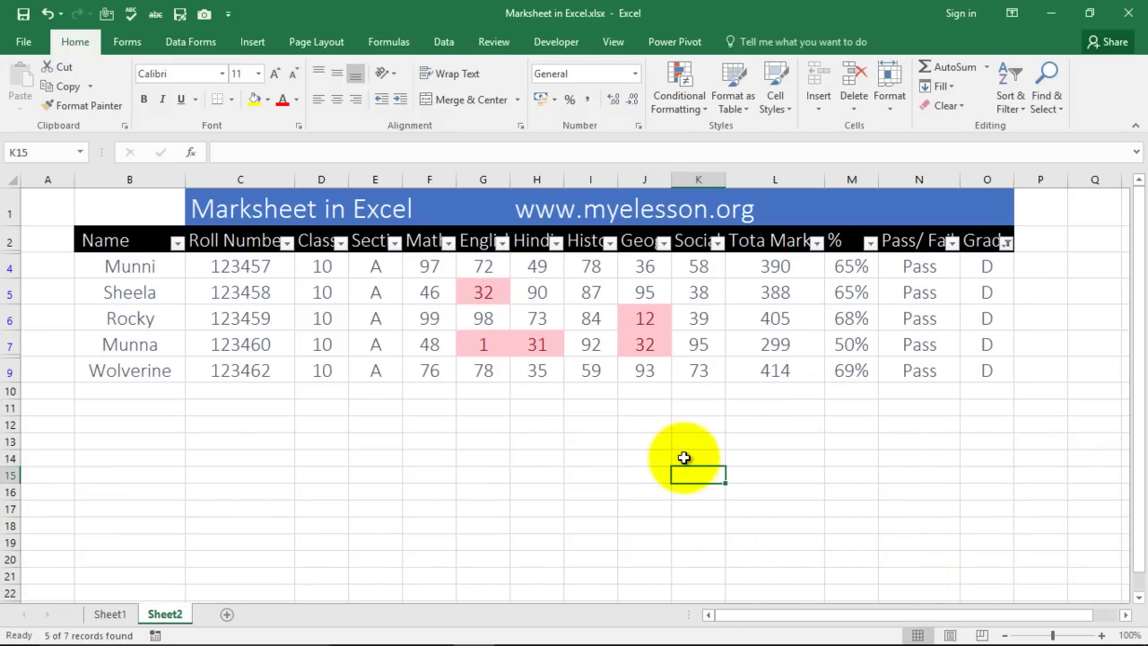